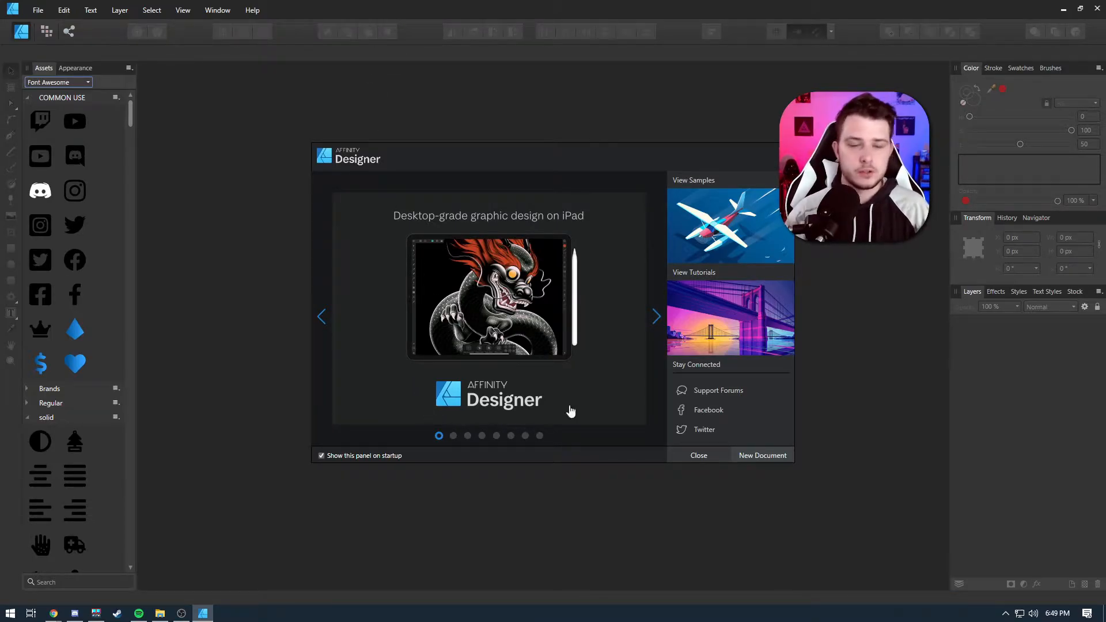
Create a new document 1000 px wide and 1000 px high at 400 DPI, with an artboard and transparent background.
click(773, 456)
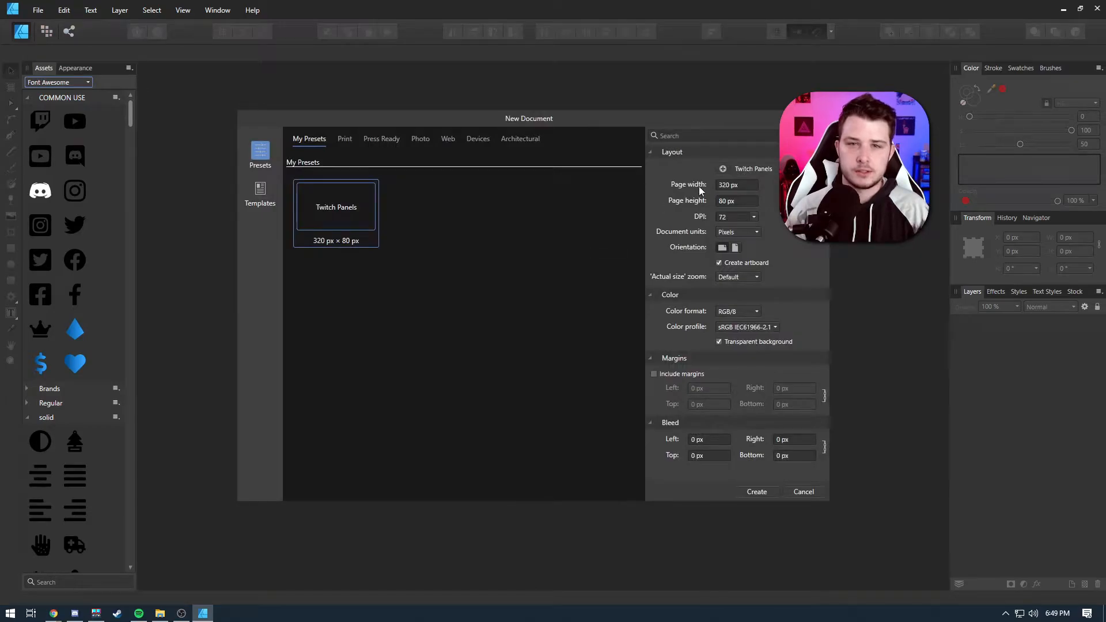
click(728, 186)
text(1000)
key(Tab)
text(1000)
key(Tab)
click(754, 217)
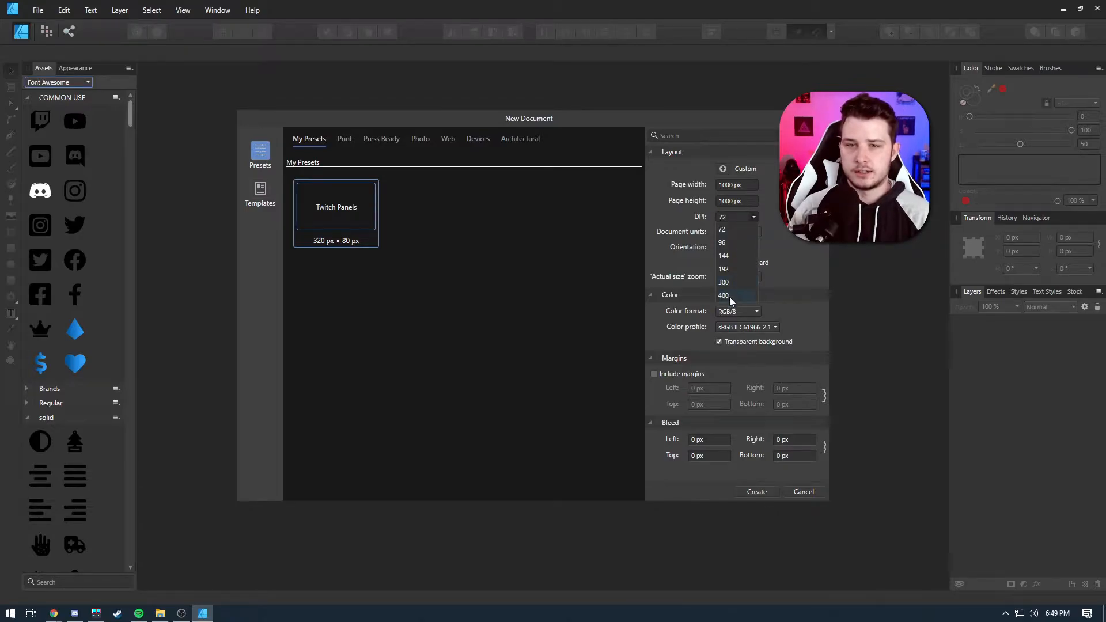
click(724, 295)
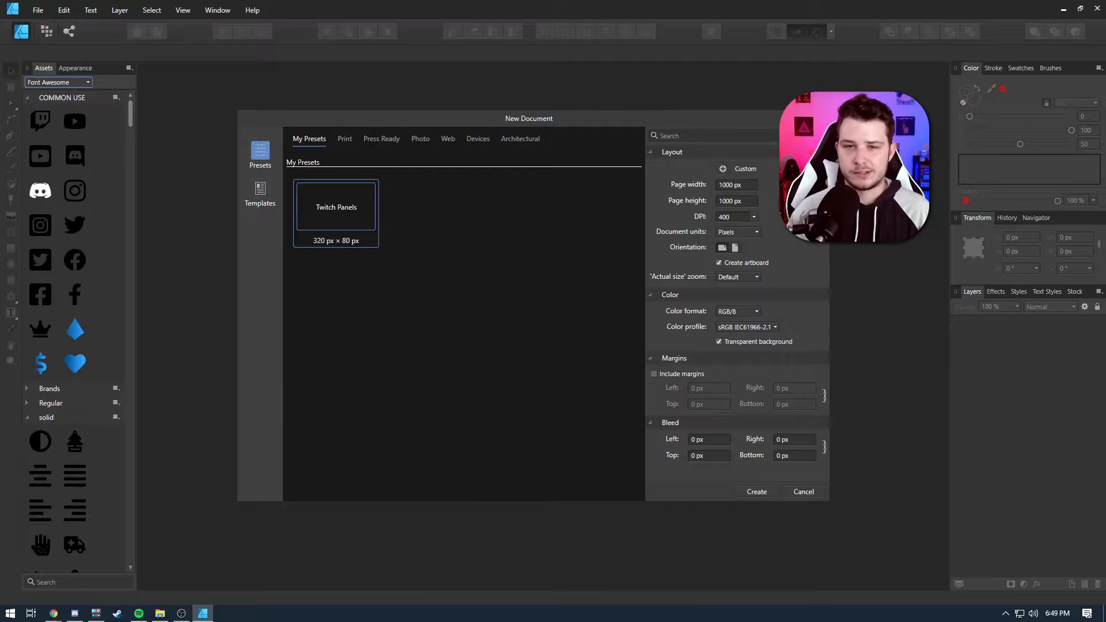
click(759, 492)
Draw a rounded square about 862 px wide centred on the artboard, fill it with black (lightness 0) and deselect it.
click(12, 281)
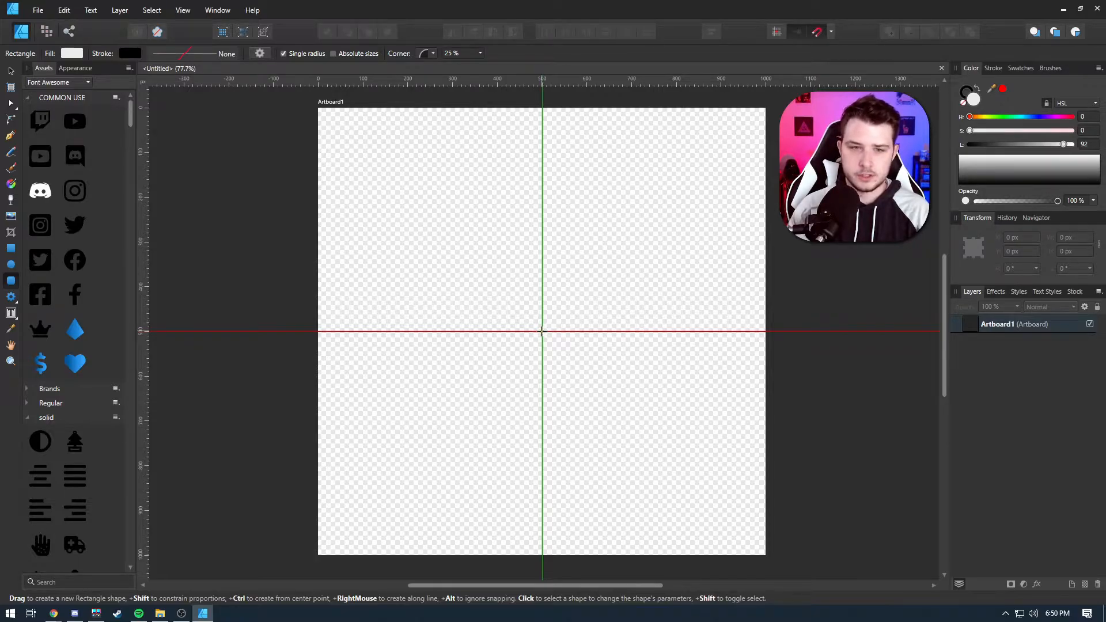
drag(542, 332, 709, 550)
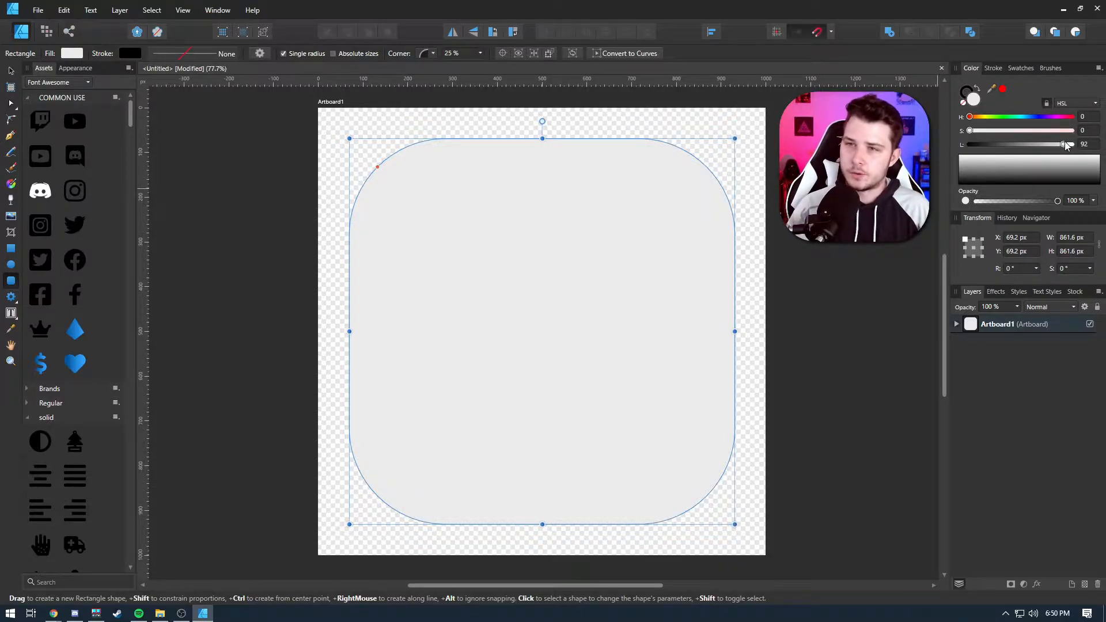
drag(1064, 144, 956, 116)
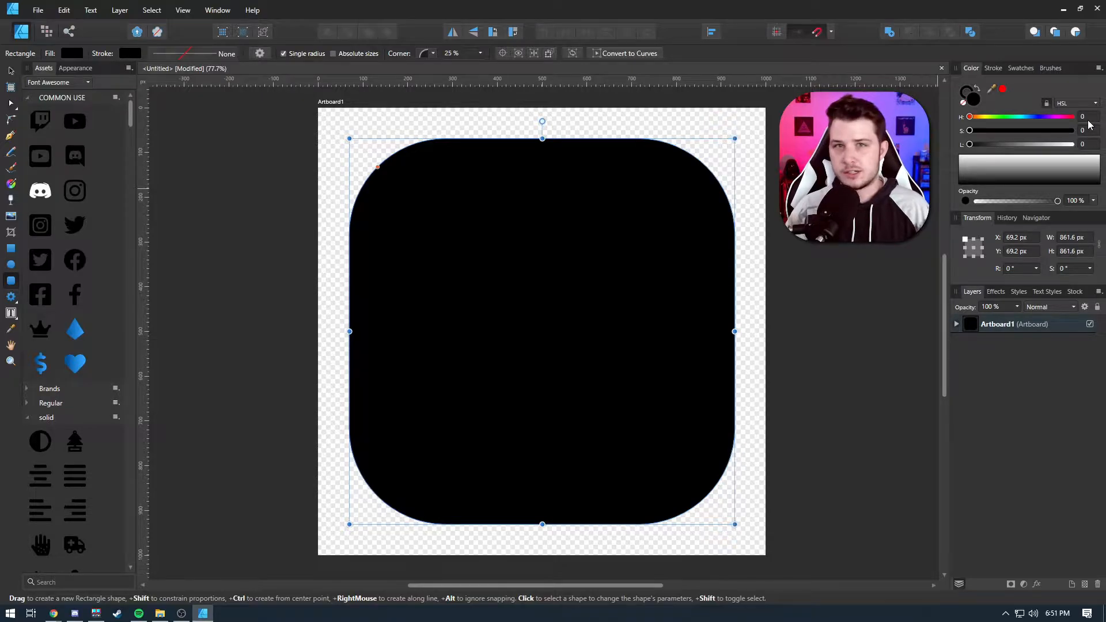
click(1081, 103)
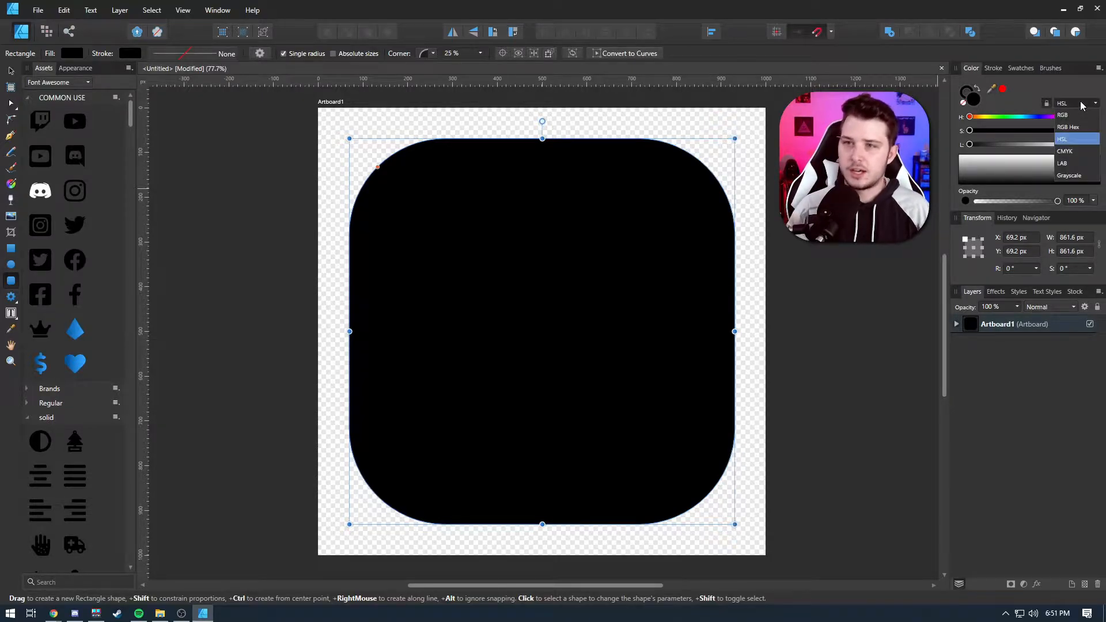
click(1067, 139)
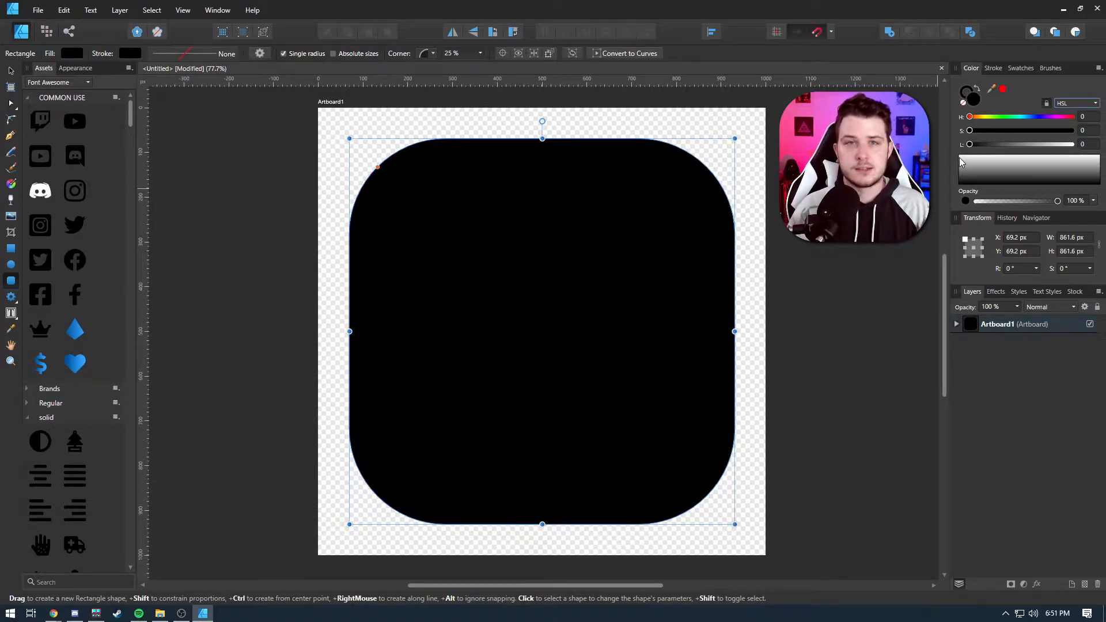
key(ctrl+d)
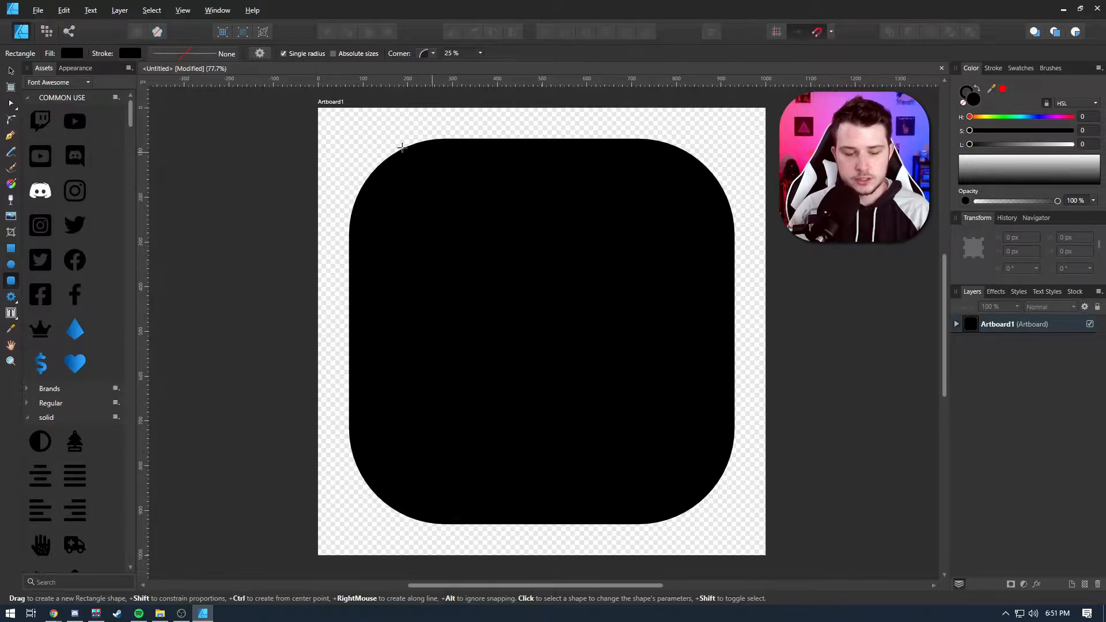
Export the artboard with the black rounded square as a PNG at 1000 × 1000 px.
click(38, 11)
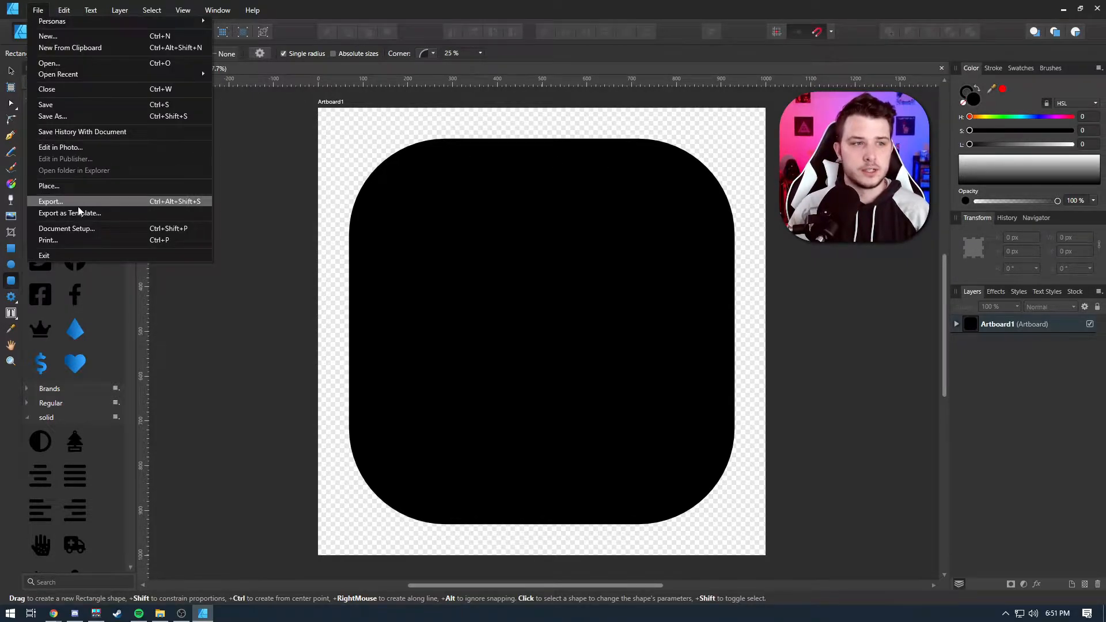
click(162, 201)
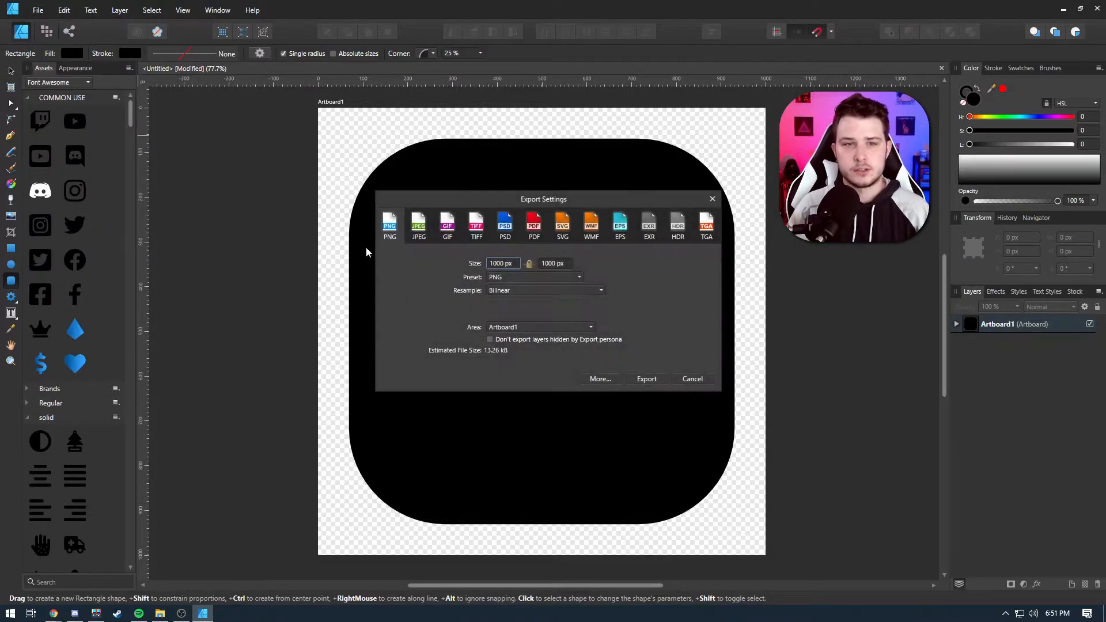
click(669, 379)
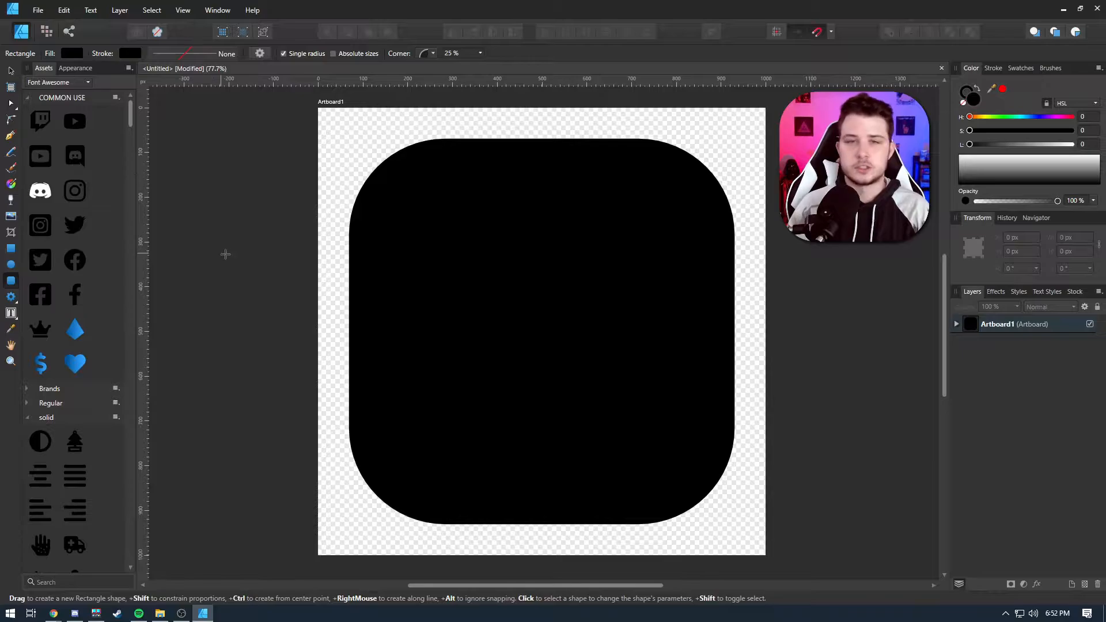
Select the rounded square and change its fill to white by setting the lightness to 100.
click(10, 71)
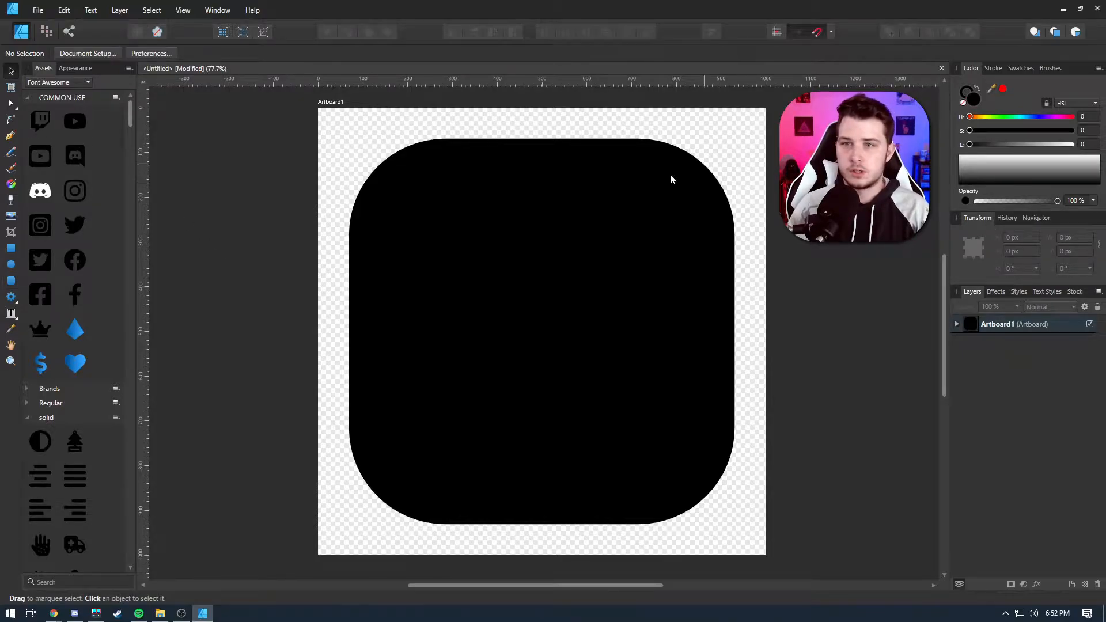
click(621, 191)
drag(971, 146, 1078, 146)
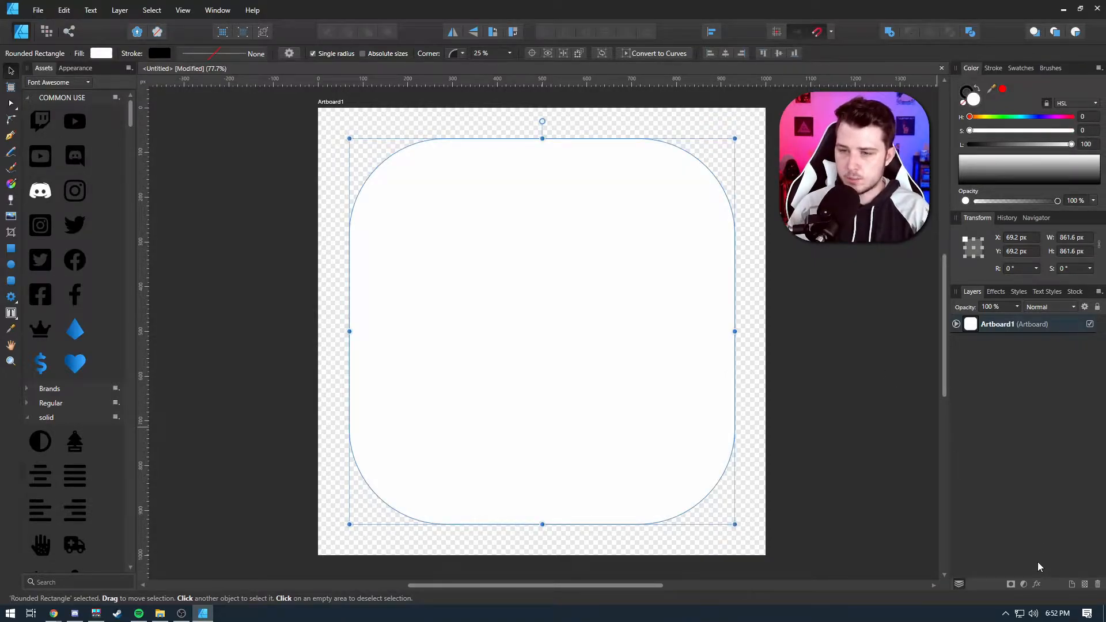
Add an outer shadow to the white rounded square with 100% opacity, 25.7 px radius, 23 px offset and 13% intensity.
click(1037, 585)
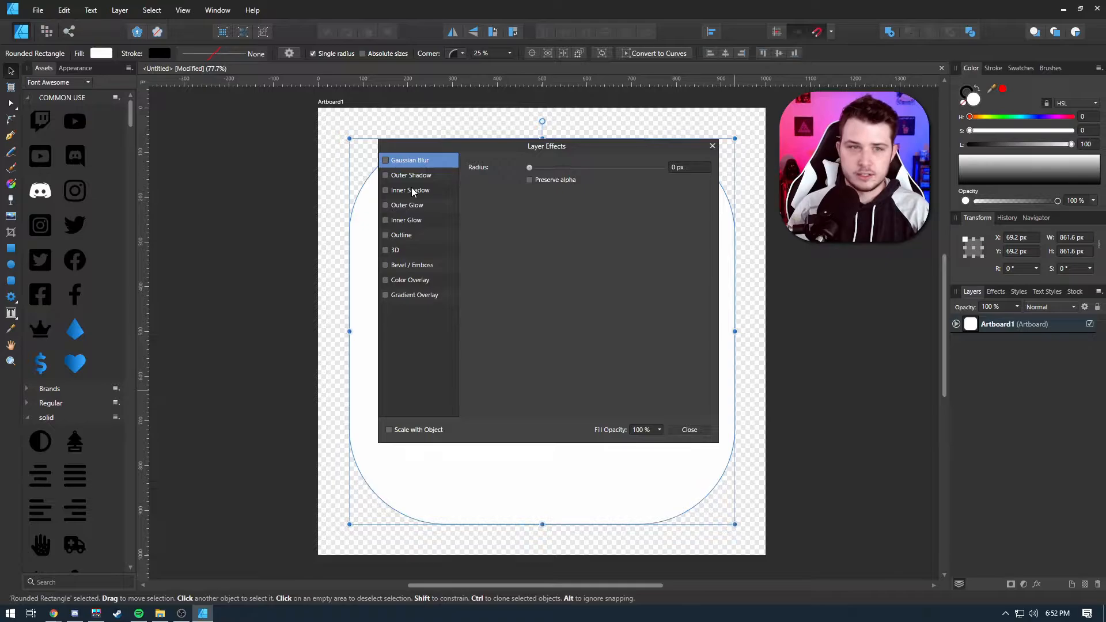
click(405, 181)
drag(436, 147, 205, 78)
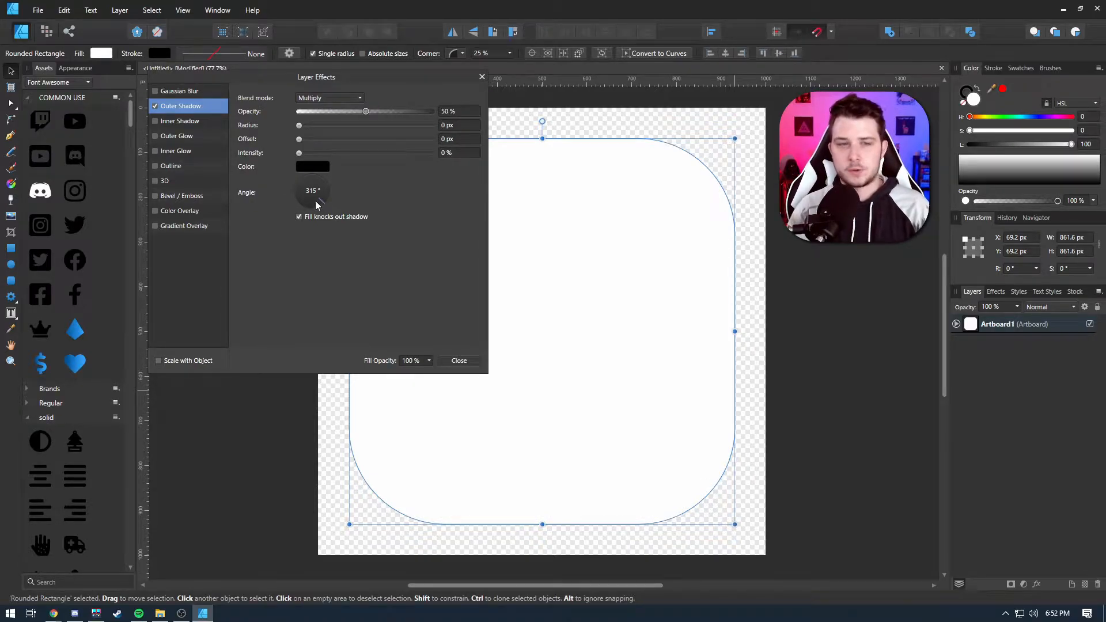
drag(366, 112, 433, 112)
drag(300, 126, 380, 130)
drag(299, 139, 376, 147)
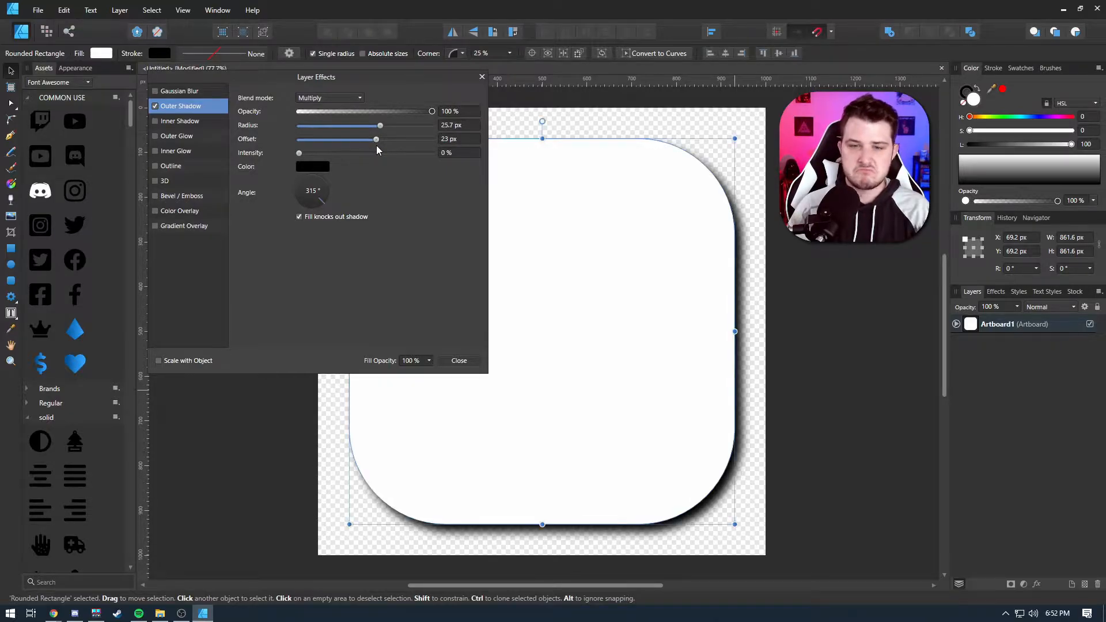
mouse_move(300, 154)
mouse_down()
mouse_move(330, 153)
mouse_move(317, 155)
mouse_up()
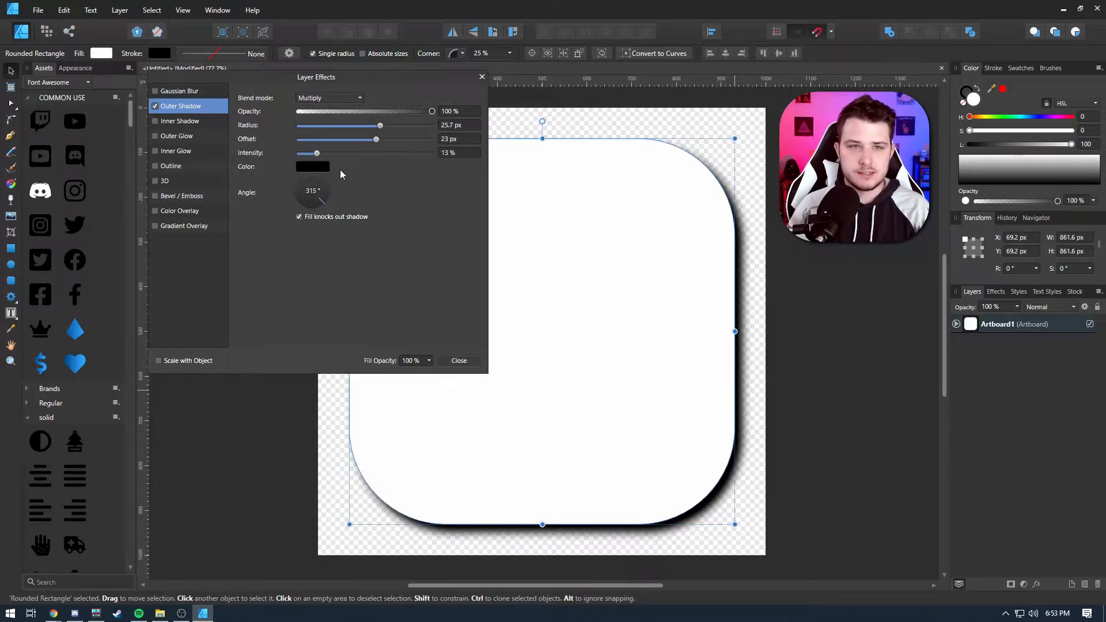
click(459, 360)
Deselect the shape and export the white shadowed version as a PNG at 1000 × 1000 px.
click(905, 402)
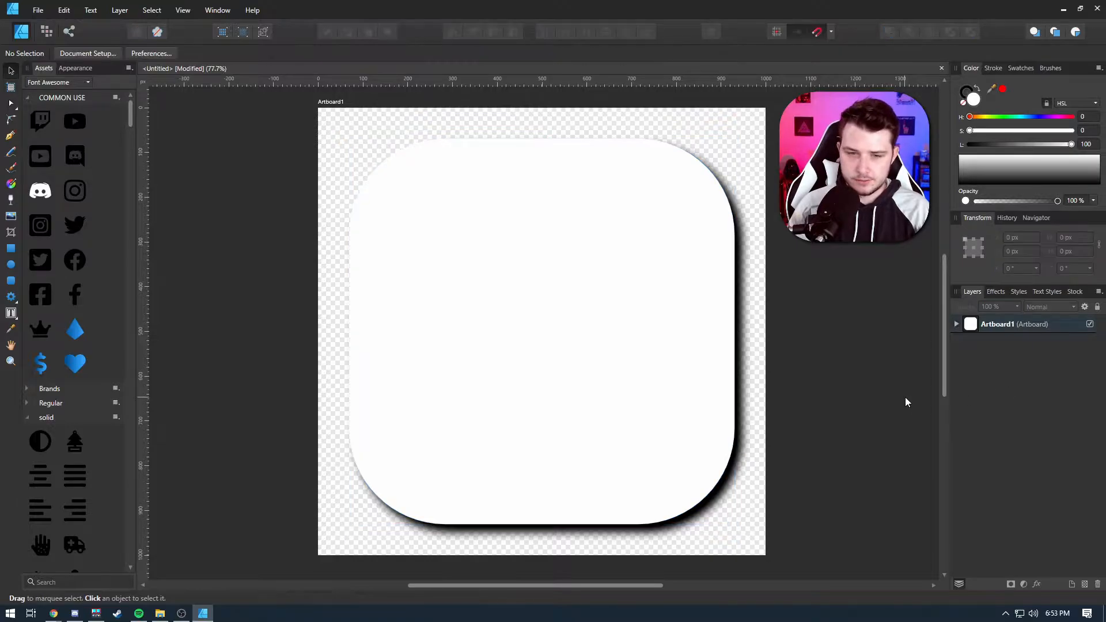
key(ctrl+alt+shift+s)
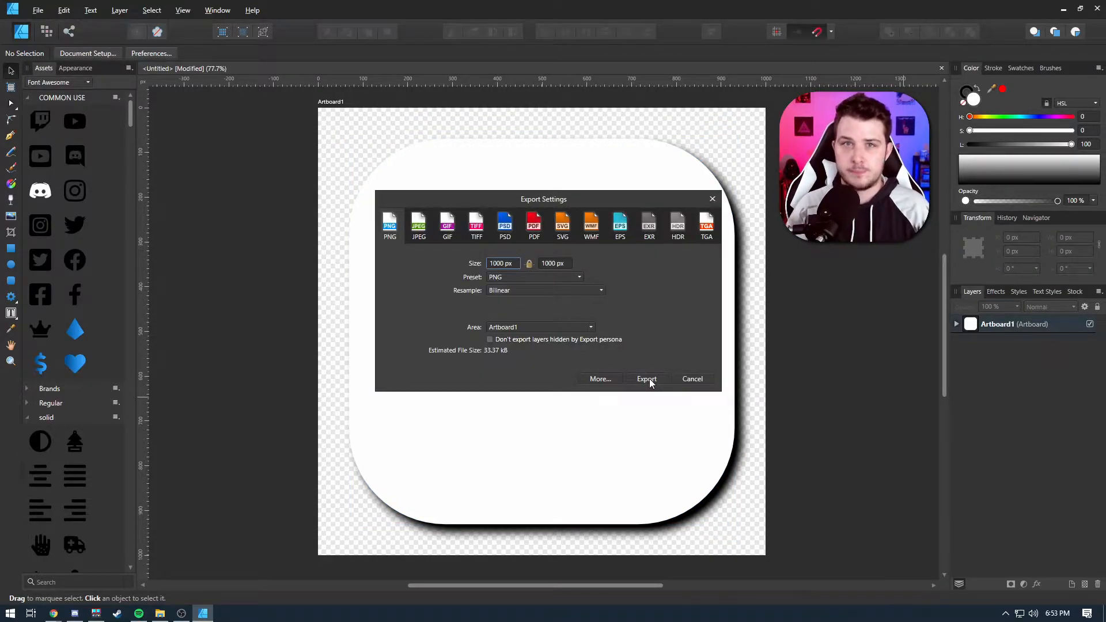
click(649, 379)
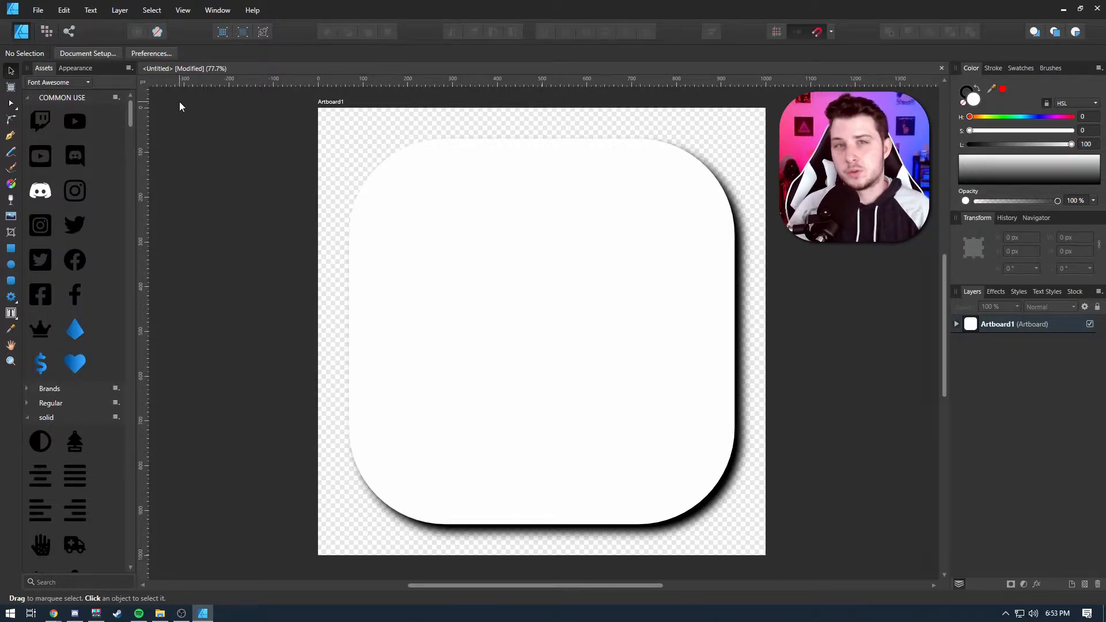
Create a second new document 1500 px wide and 1000 px high at 400 DPI.
click(36, 12)
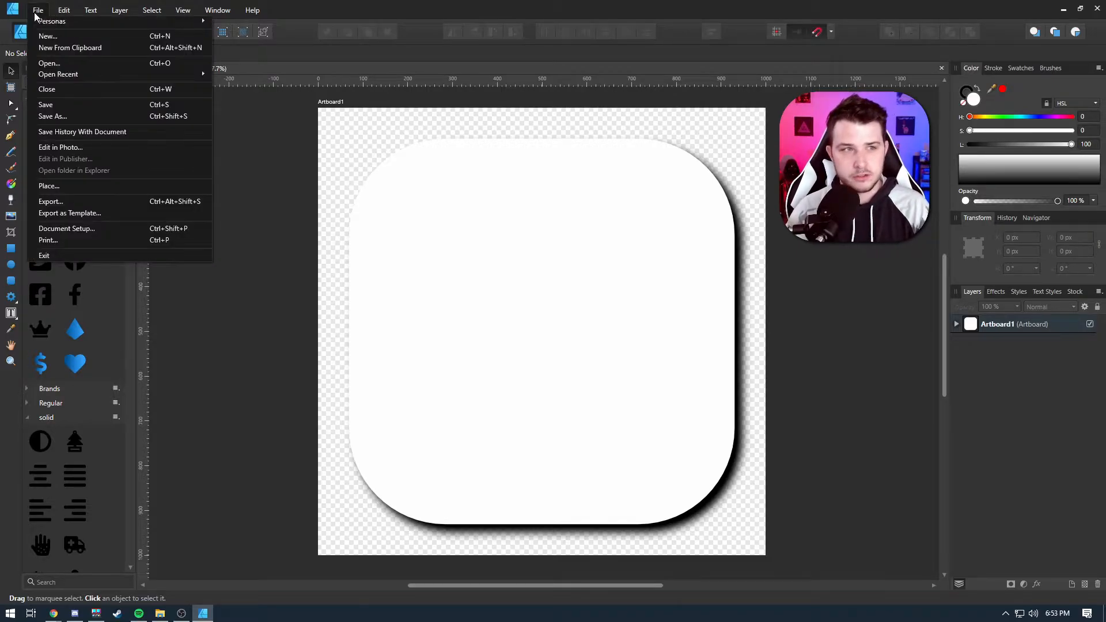
click(60, 35)
text(1500)
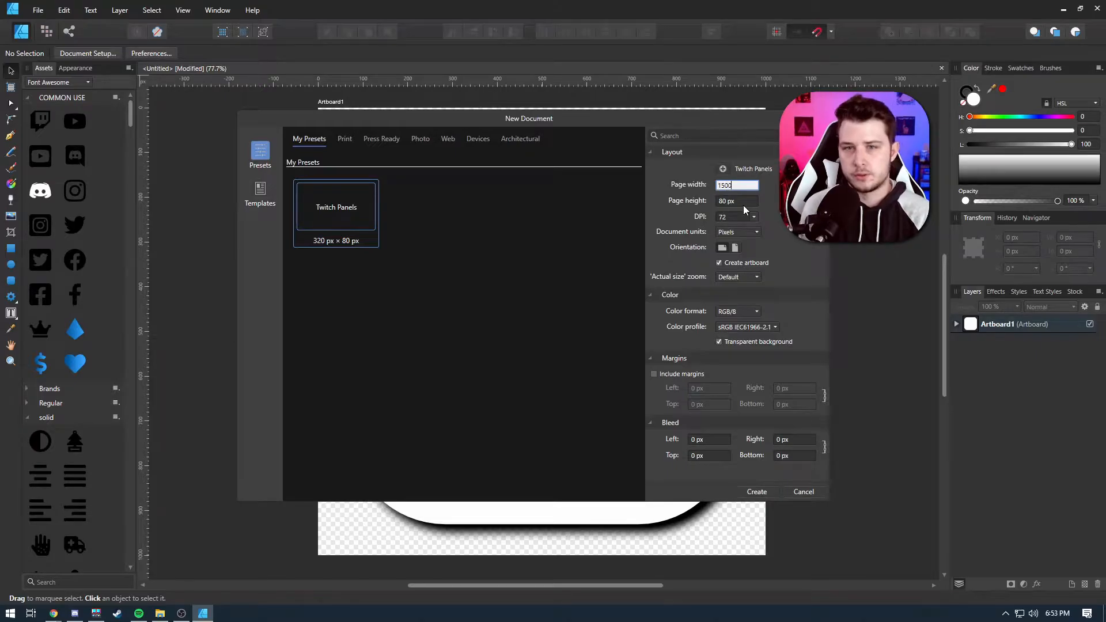
key(Tab)
text(1000)
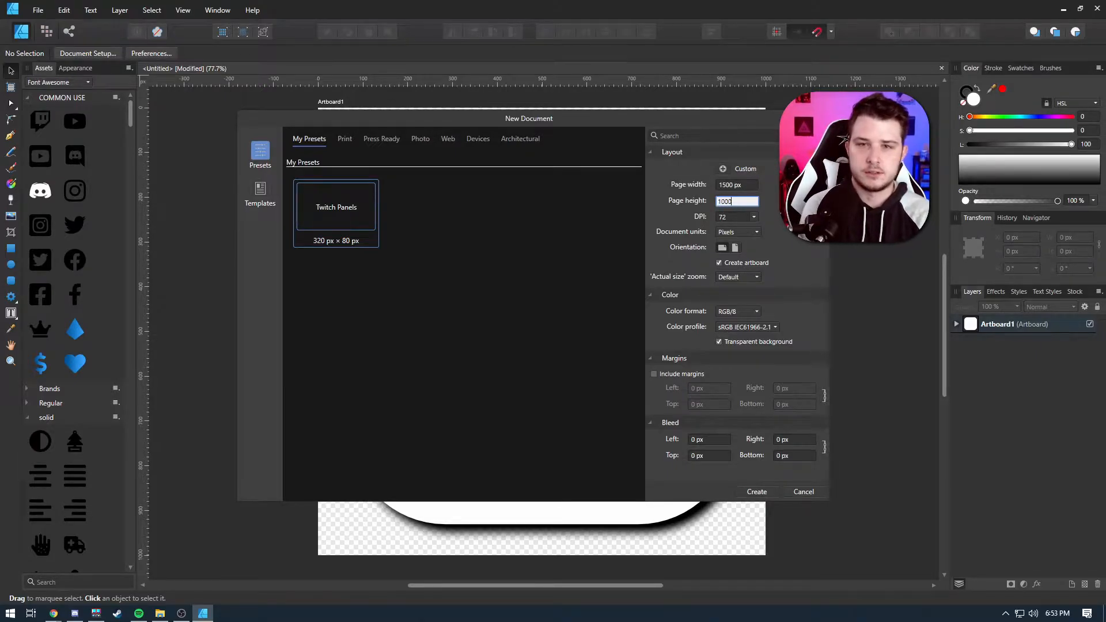
click(751, 218)
click(730, 283)
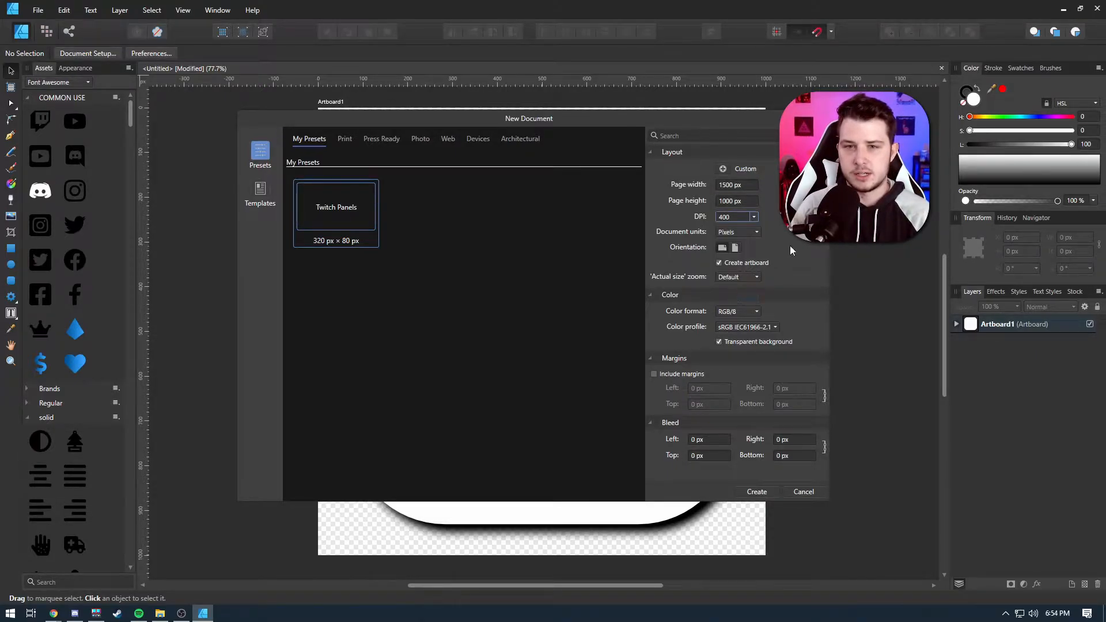
click(757, 492)
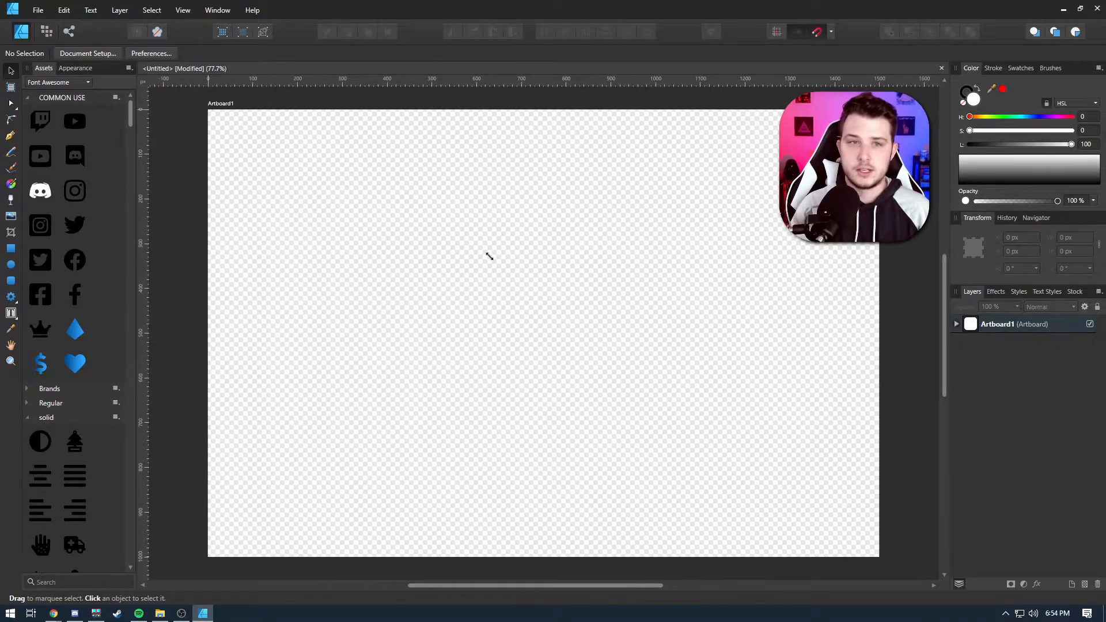
click(305, 118)
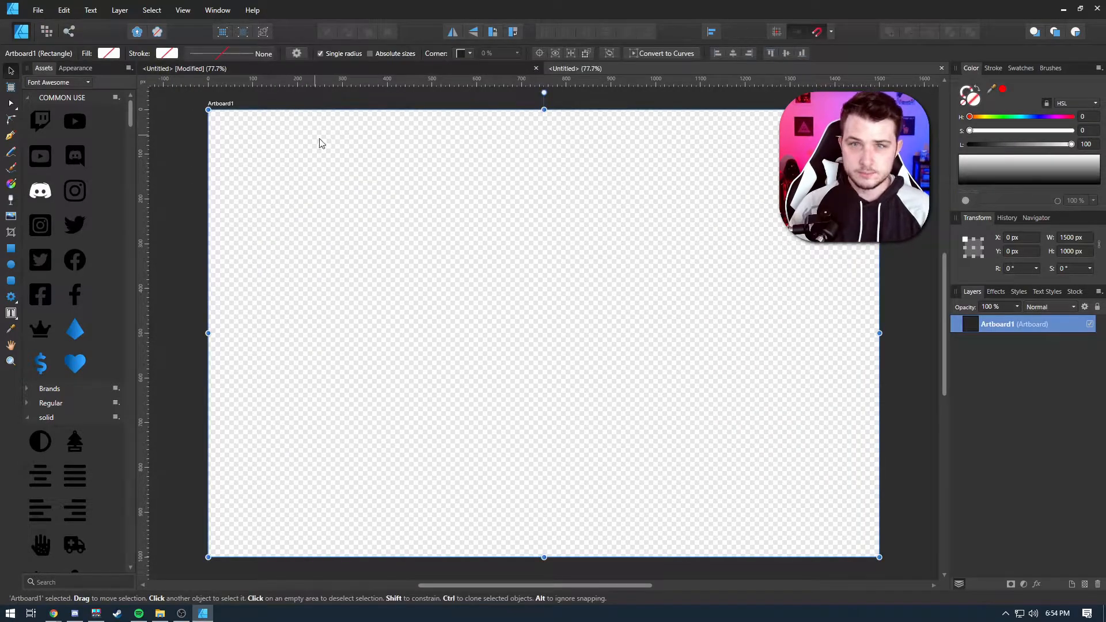
click(180, 106)
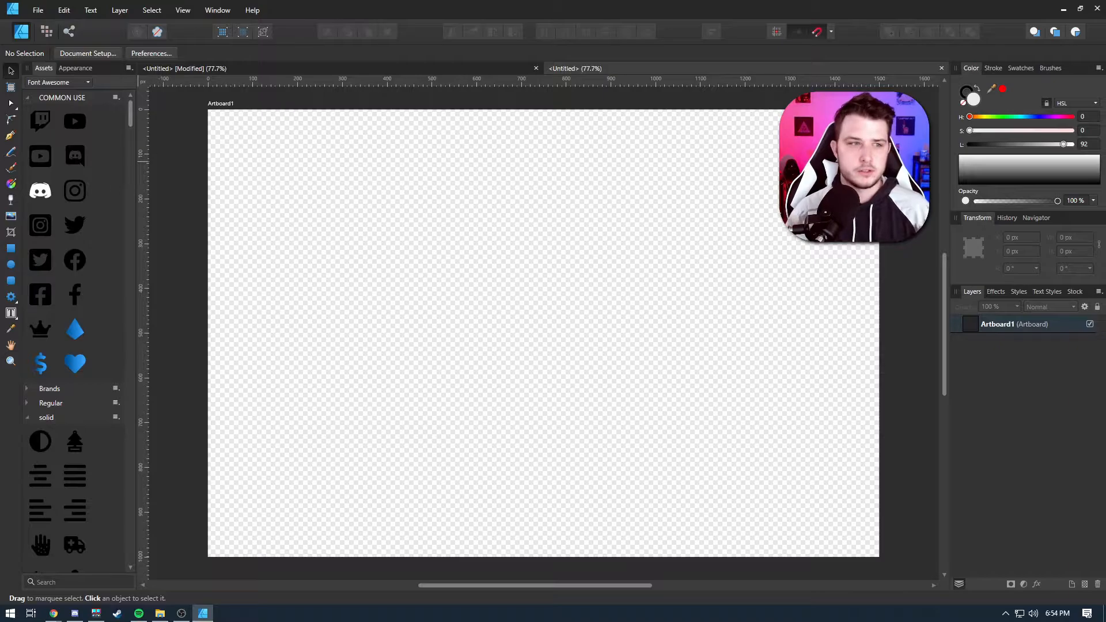
Draw a rectangle about 696 × 593 px in the middle of the artboard and fill it with black.
click(11, 248)
mouse_move(375, 185)
mouse_down()
mouse_move(493, 323)
mouse_move(685, 450)
mouse_up()
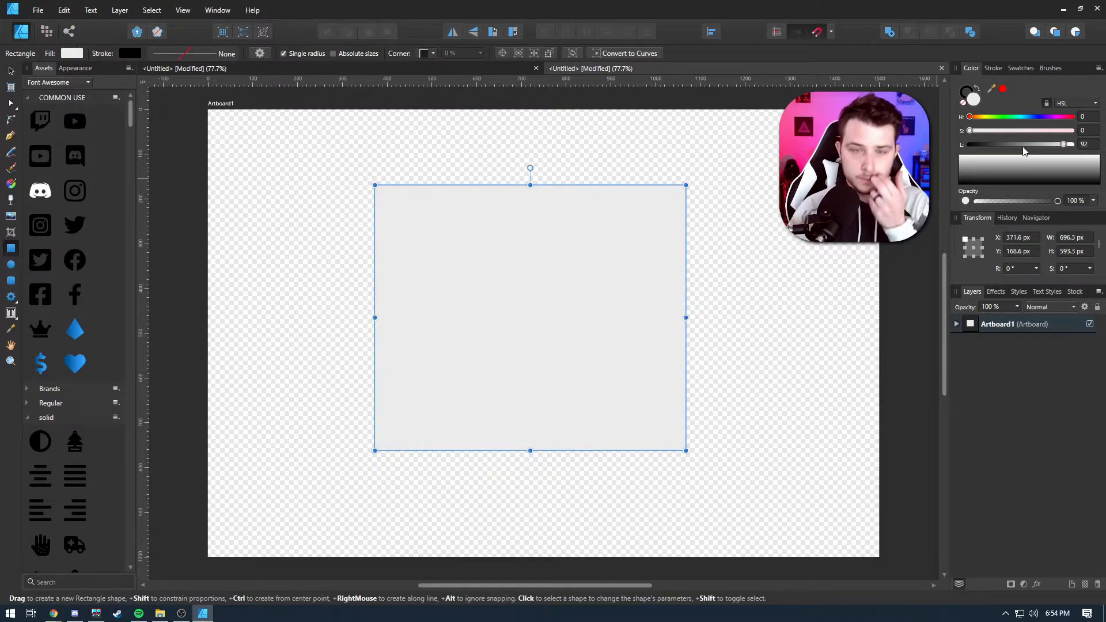
drag(1024, 147, 968, 145)
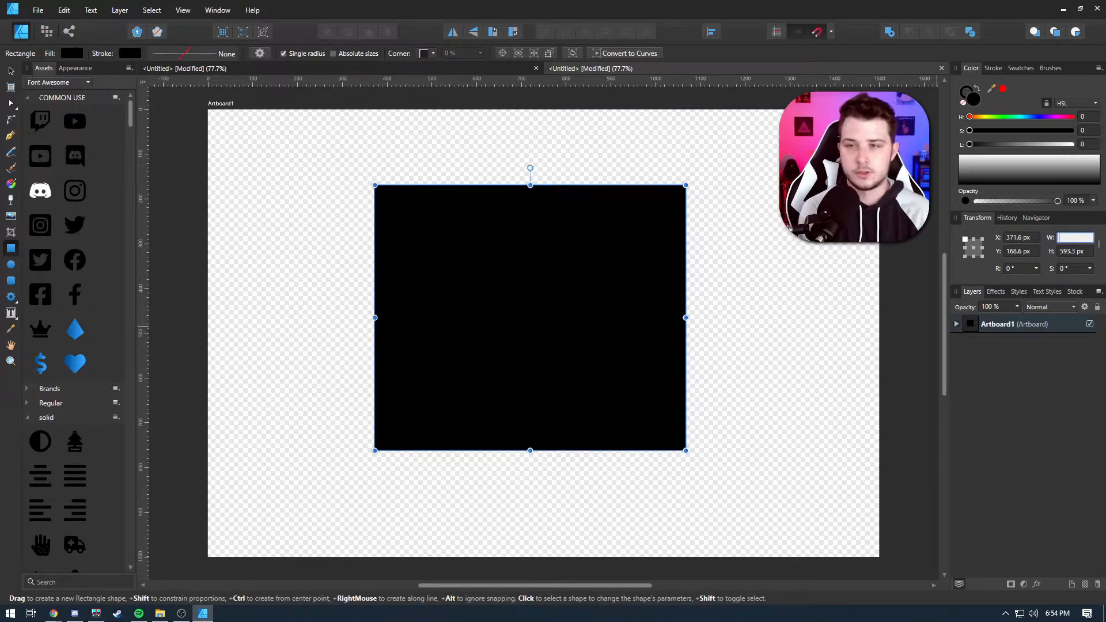
Set the black rectangle's width to 1280 px and its height to 720 px.
click(1073, 237)
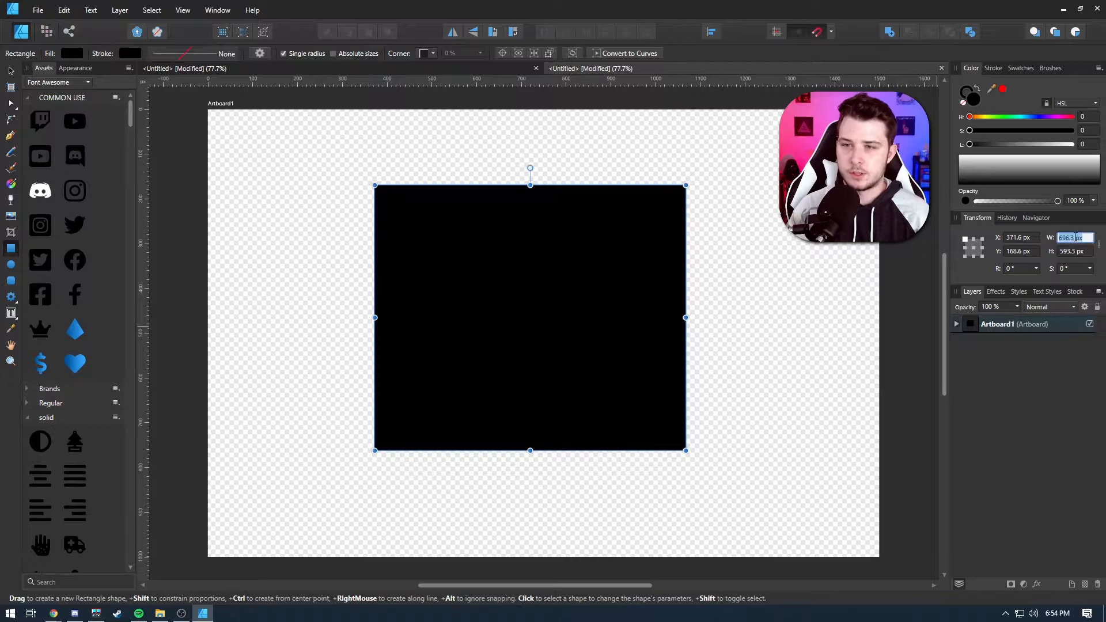
text(1280)
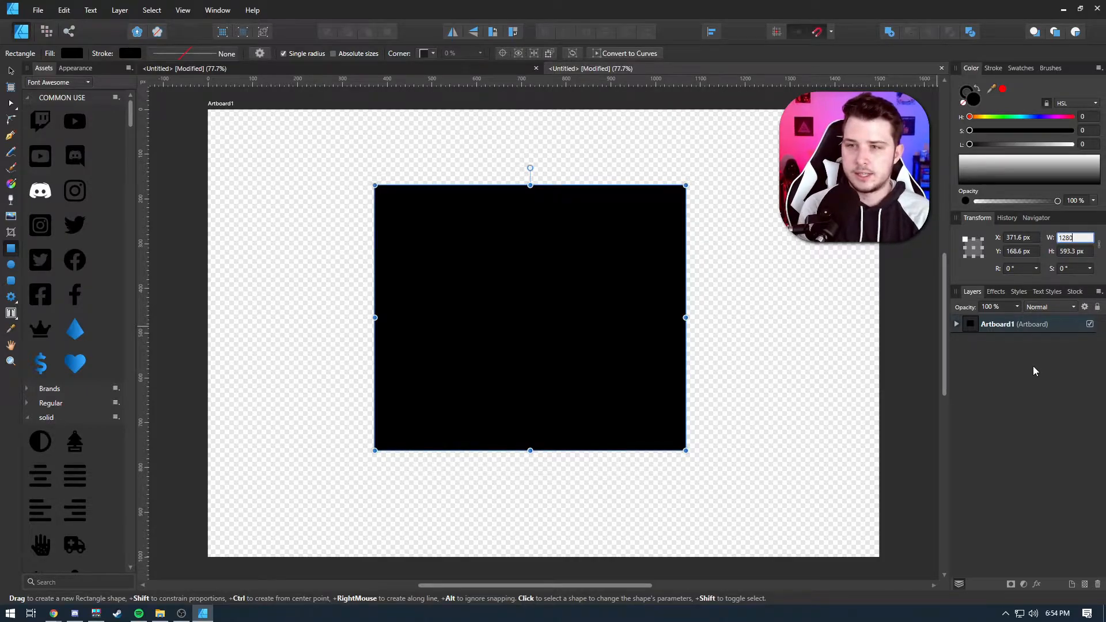
key(Tab)
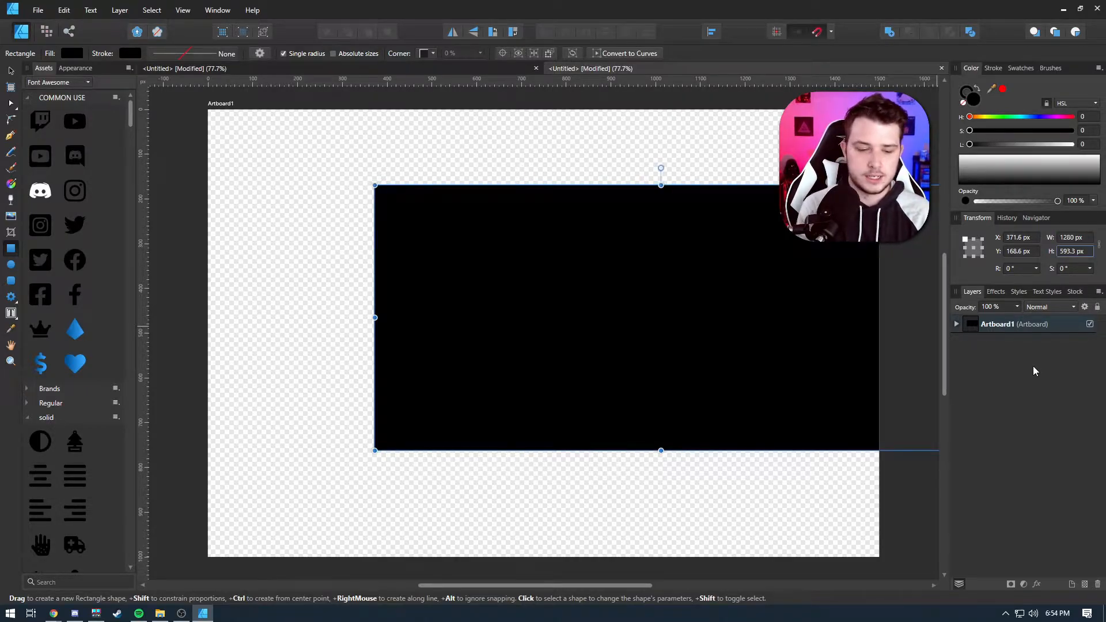
text(720)
key(Return)
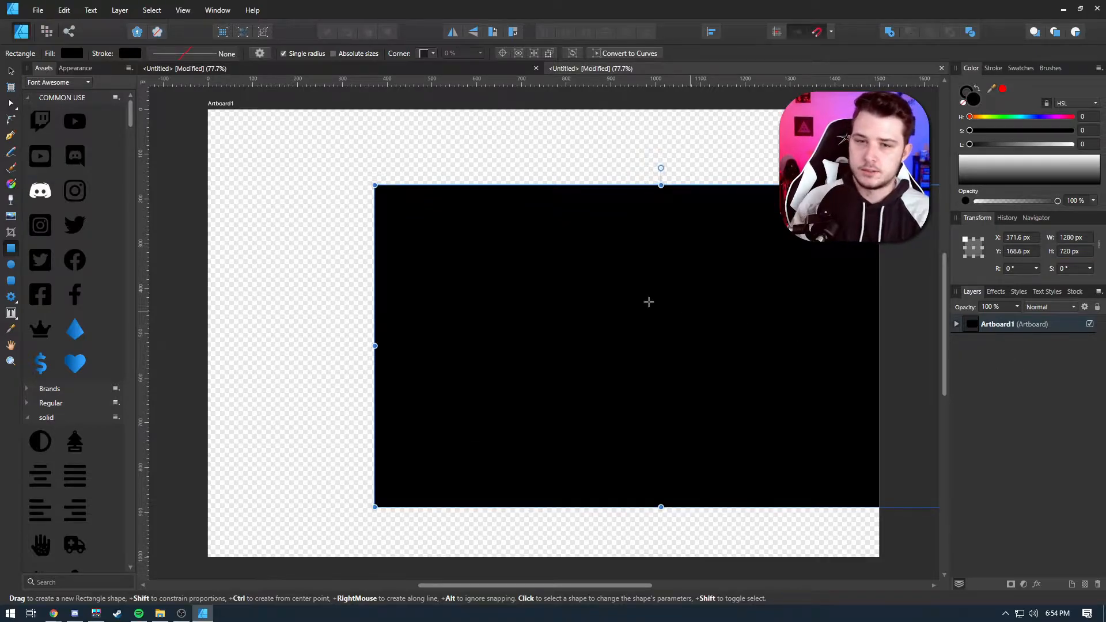
Centre the black rectangle horizontally and vertically on the artboard, and deselect it.
click(712, 31)
click(734, 69)
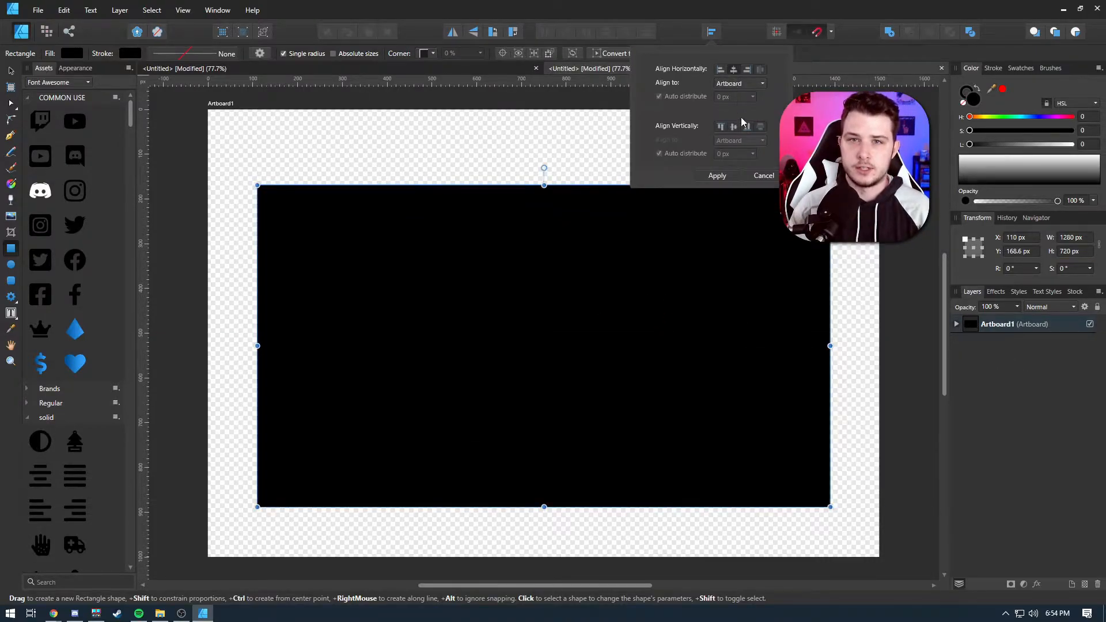
click(735, 126)
click(11, 70)
drag(628, 239, 568, 271)
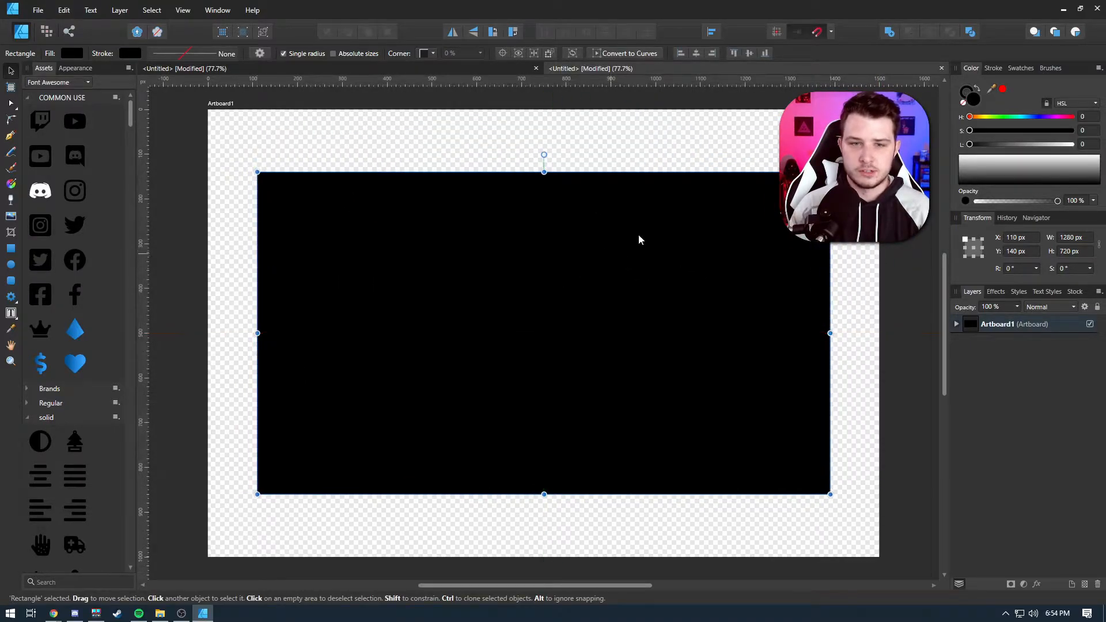
click(673, 163)
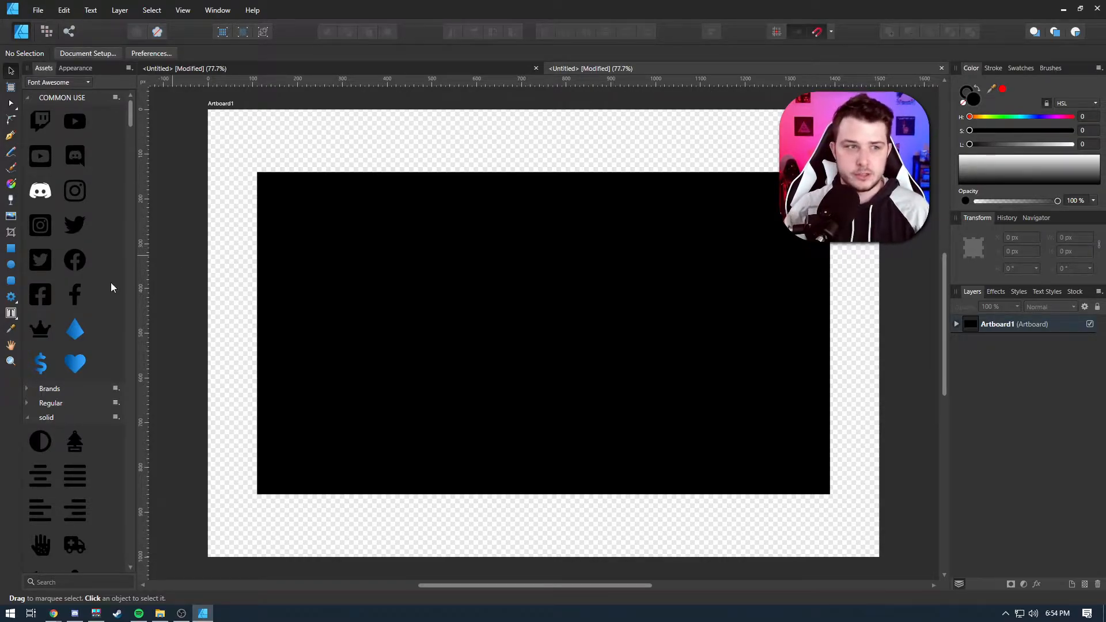
Draw a white rectangle across the black rectangle's full width and centre it vertically, leaving equal black bands above and below.
key(m)
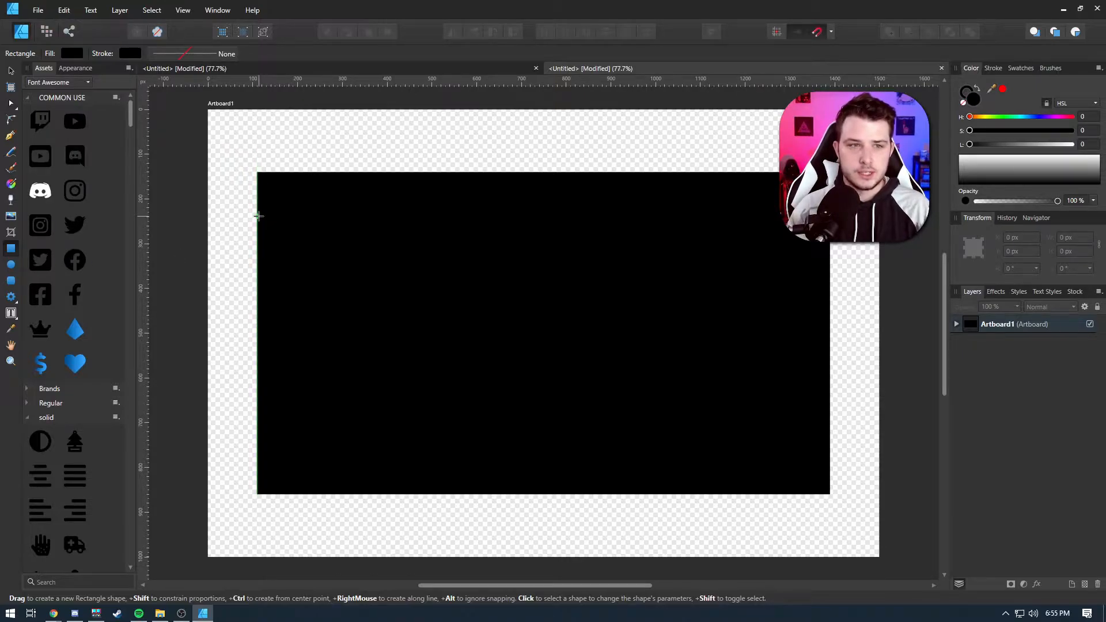
mouse_move(1060, 144)
mouse_down()
mouse_move(1039, 145)
mouse_move(1073, 145)
mouse_up()
drag(257, 214, 831, 478)
click(10, 70)
drag(590, 324, 590, 312)
click(570, 146)
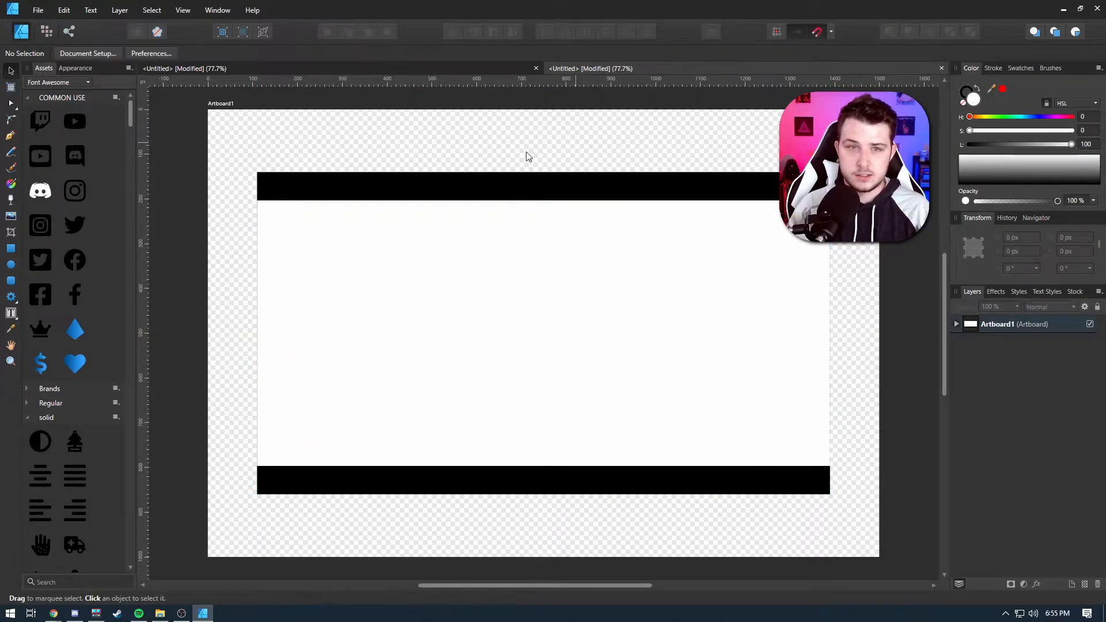
Draw a second white rectangle about 985 px wide spanning the full 720 px height of the black rectangle.
click(11, 250)
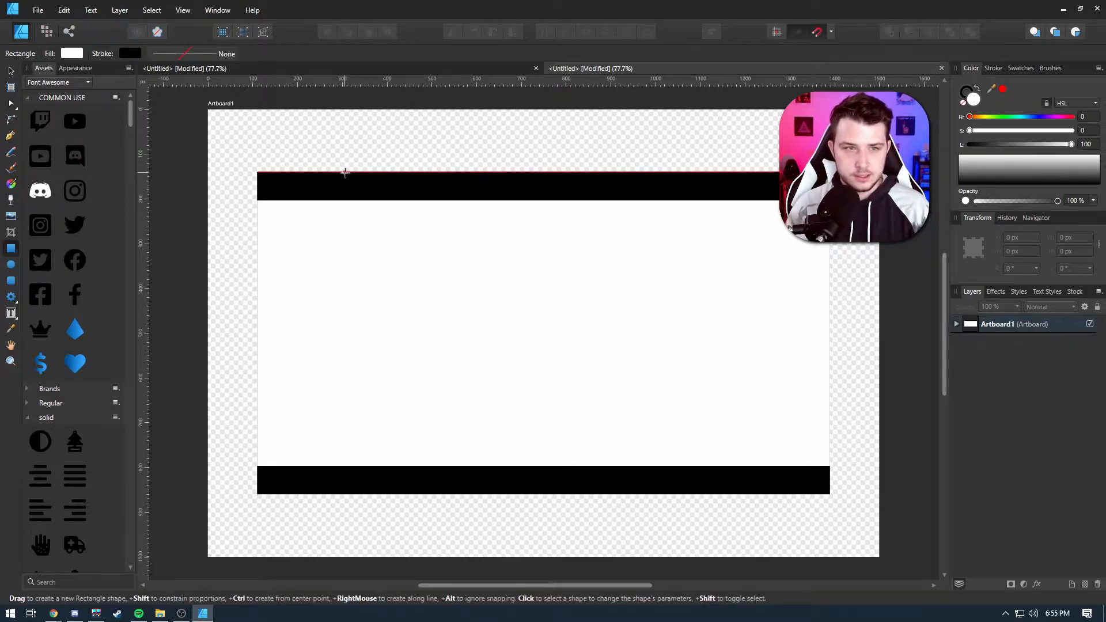
mouse_move(332, 172)
mouse_down()
mouse_move(676, 412)
mouse_move(756, 494)
mouse_move(772, 494)
mouse_up()
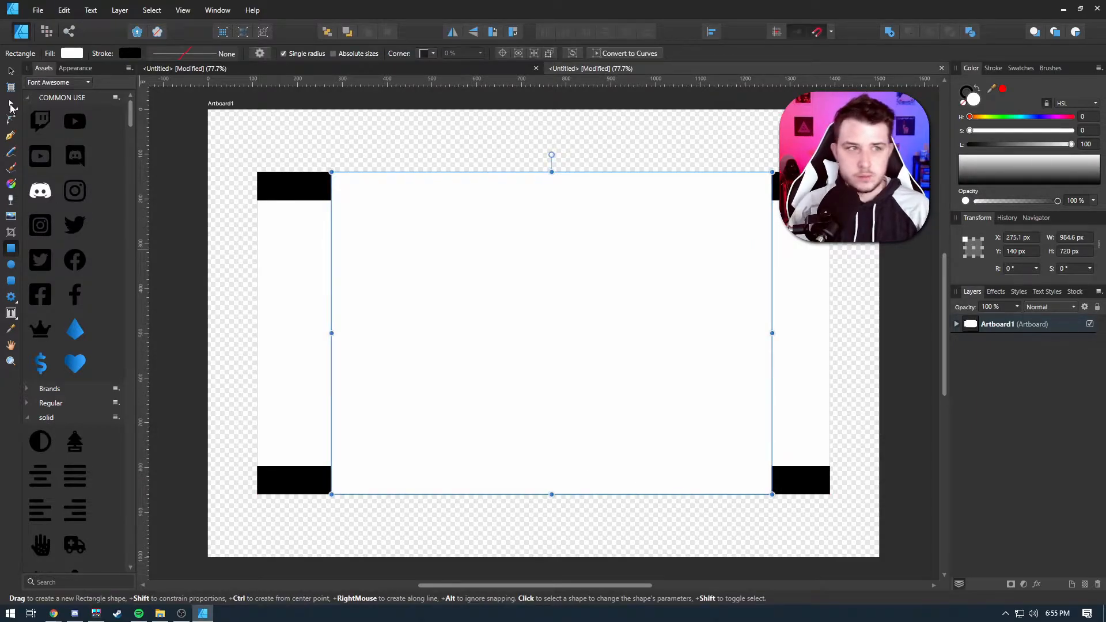
click(10, 71)
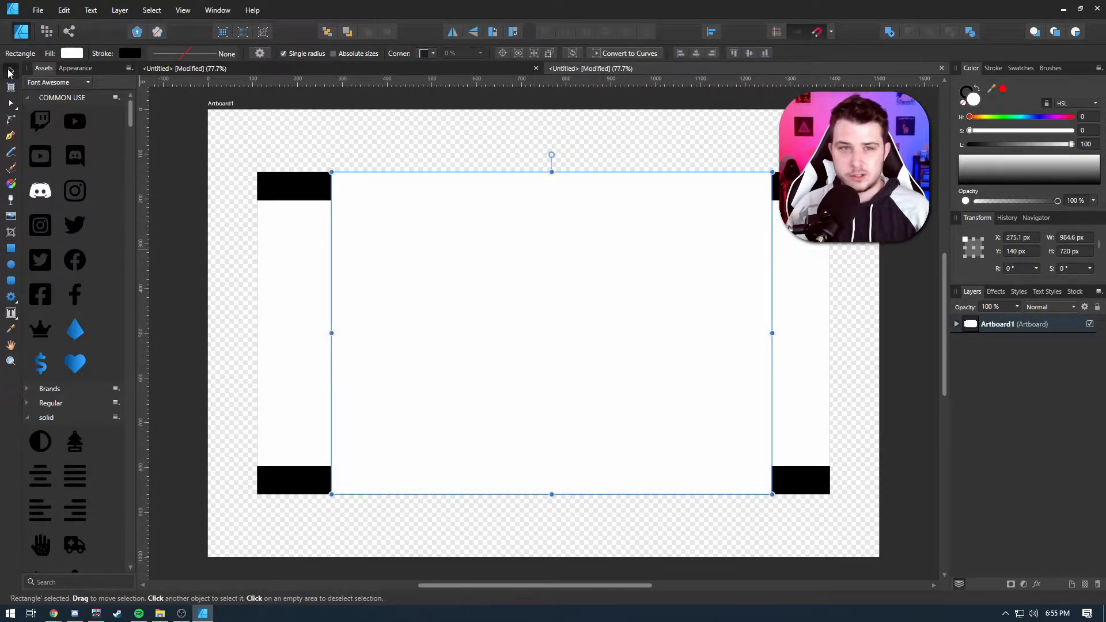
click(294, 154)
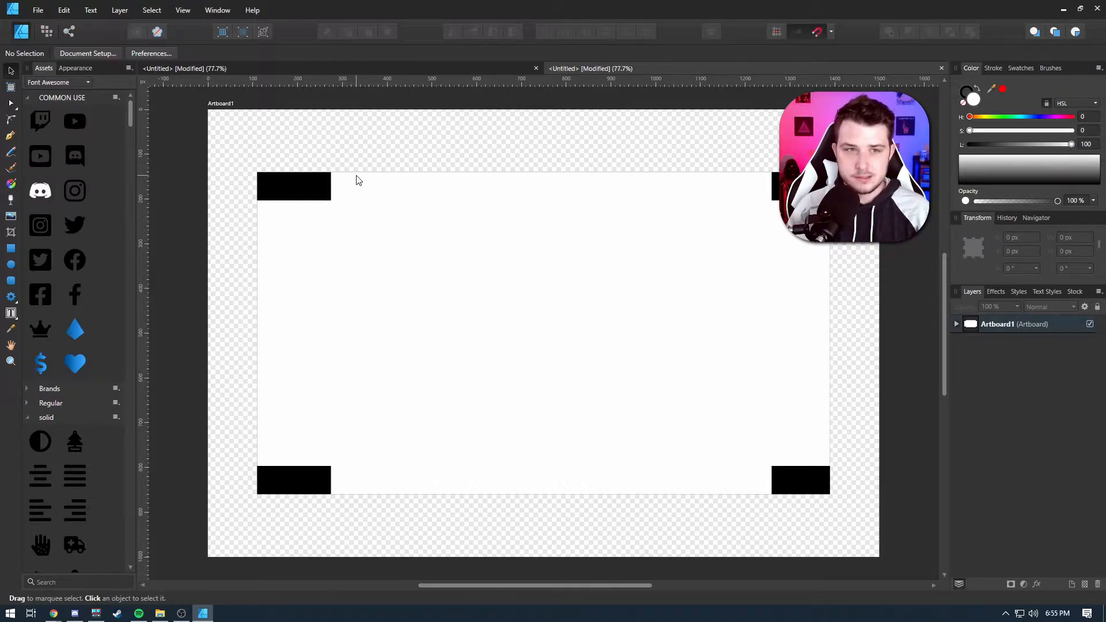
Give the full-height white rectangle straight-cut corners.
click(565, 316)
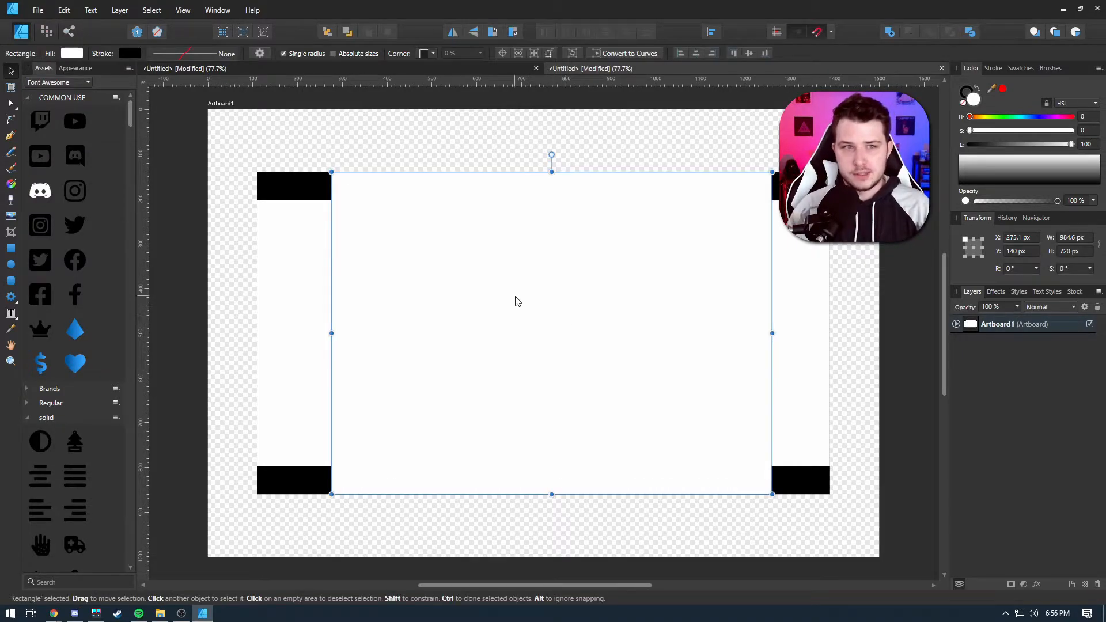
click(433, 53)
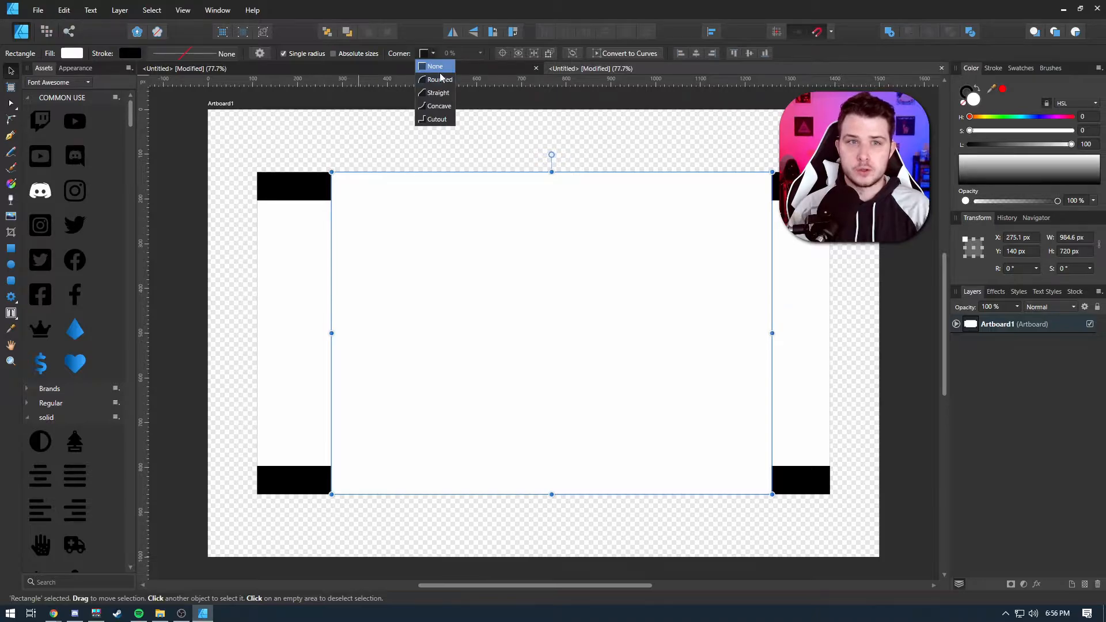
click(439, 92)
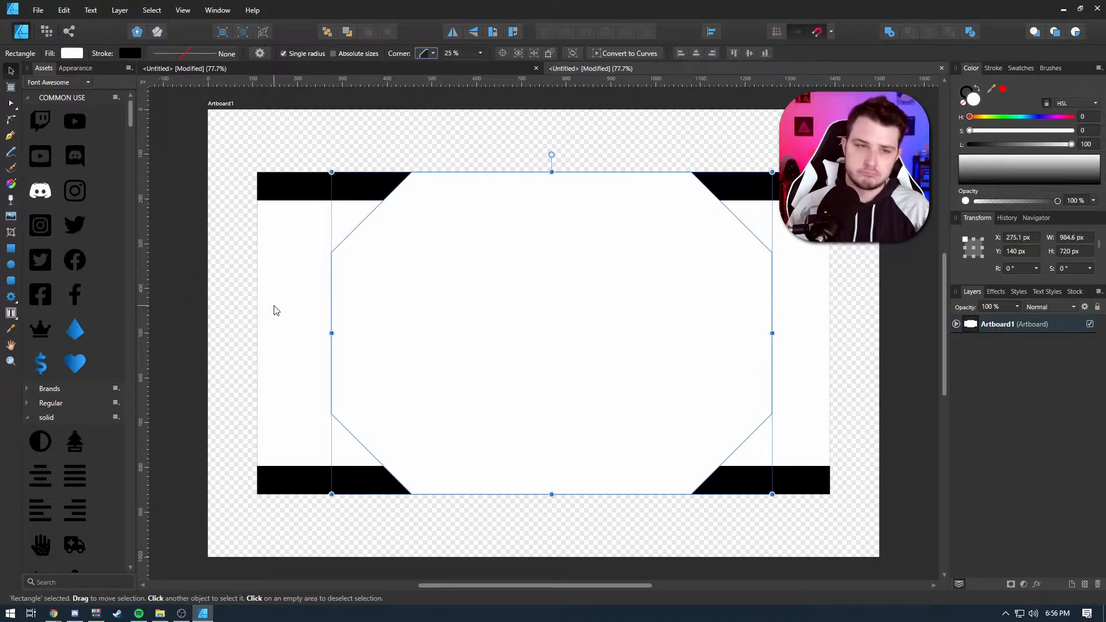
Widen the cut-corner white shape on both sides to match the black rectangle's 1280 px width.
drag(330, 334, 257, 332)
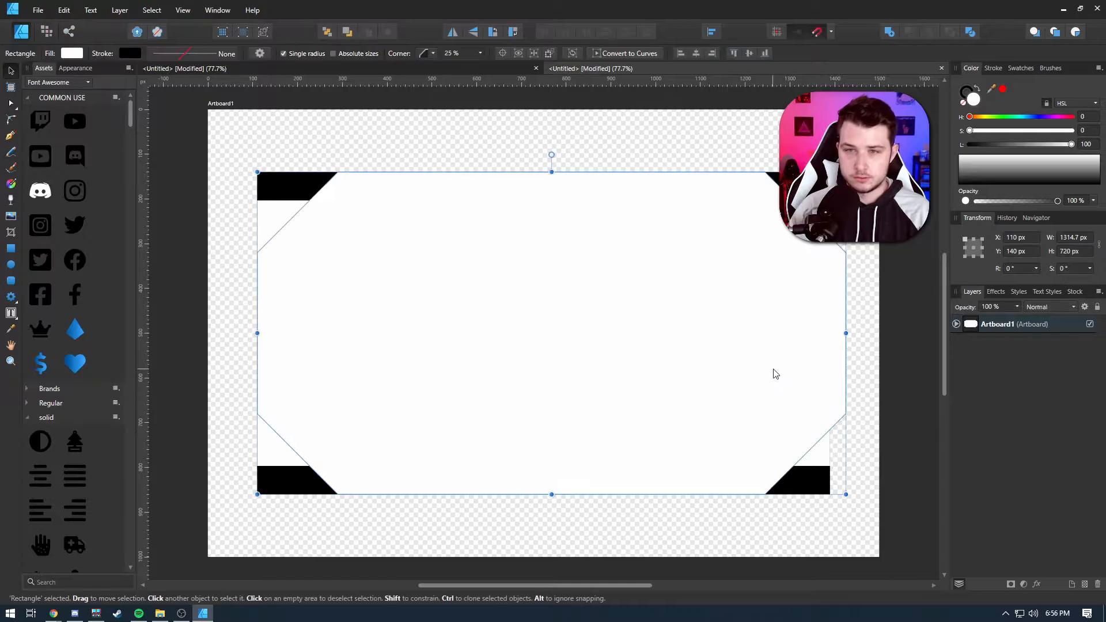
ctrl+drag(843, 334, 830, 334)
drag(727, 339, 723, 338)
drag(825, 334, 830, 333)
click(730, 137)
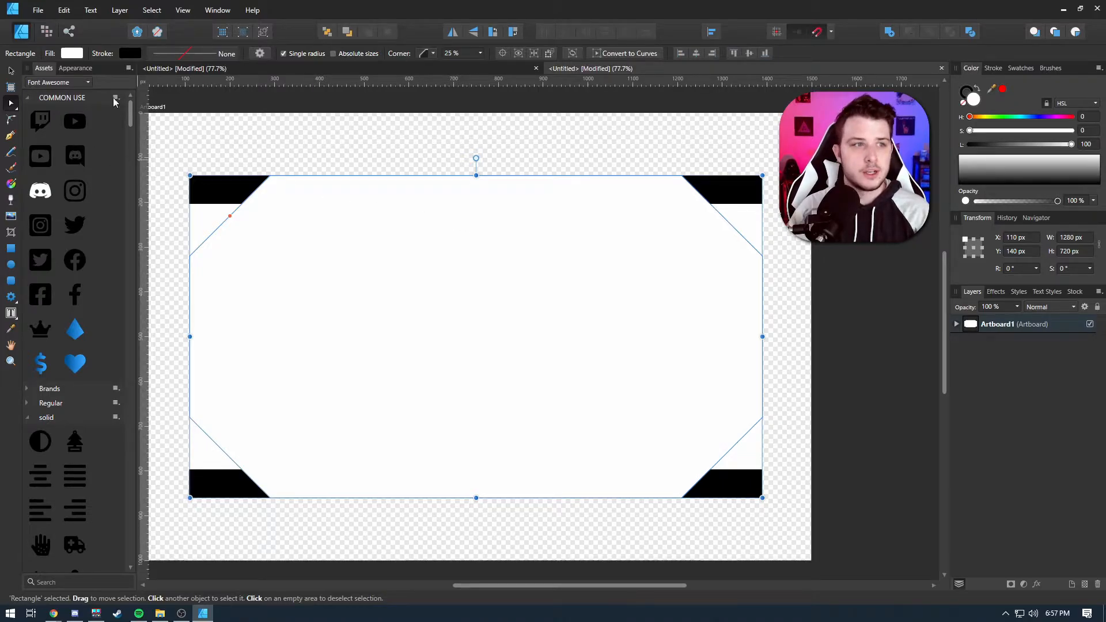
Convert the cut-corner shape to curves and place vertical guides at its upper corner nodes and farther inward at about 360 and 1140 px.
click(612, 54)
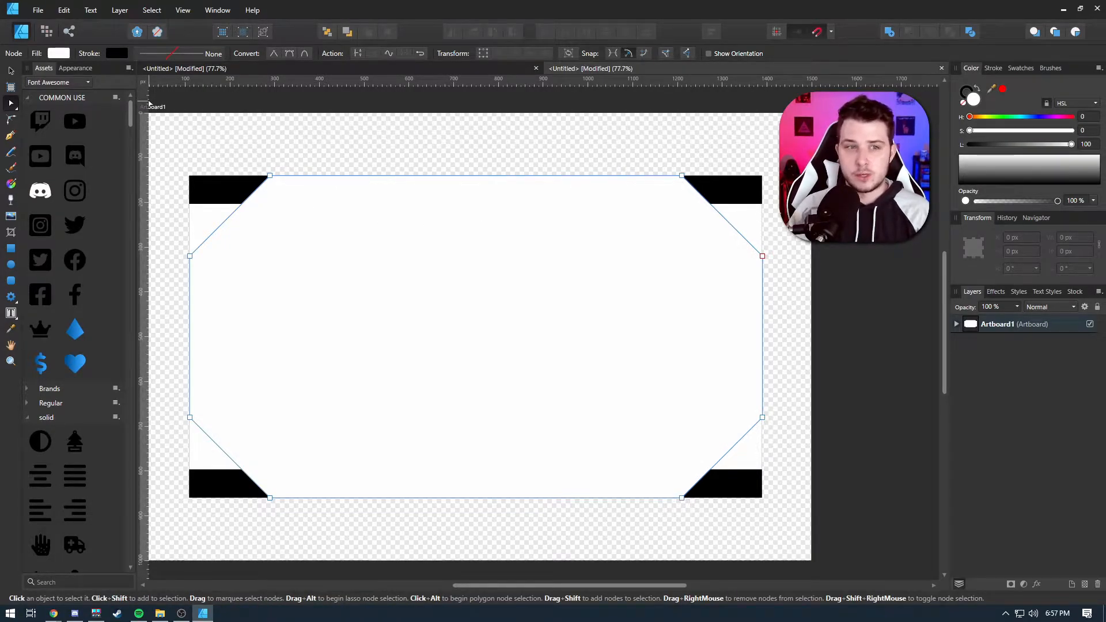
drag(149, 104, 271, 112)
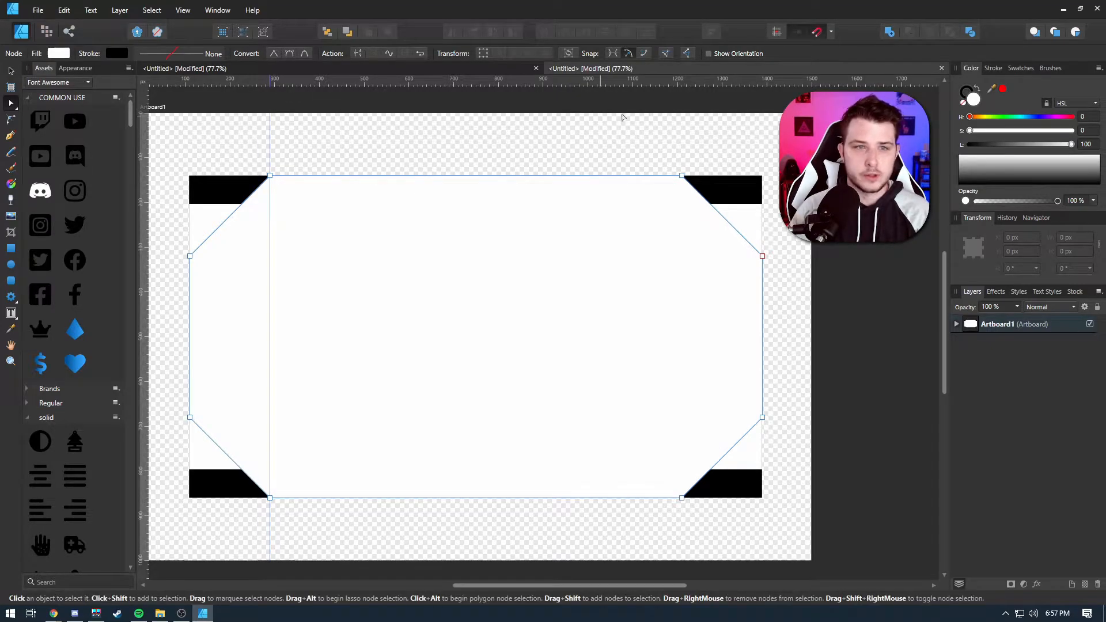
drag(142, 110, 682, 116)
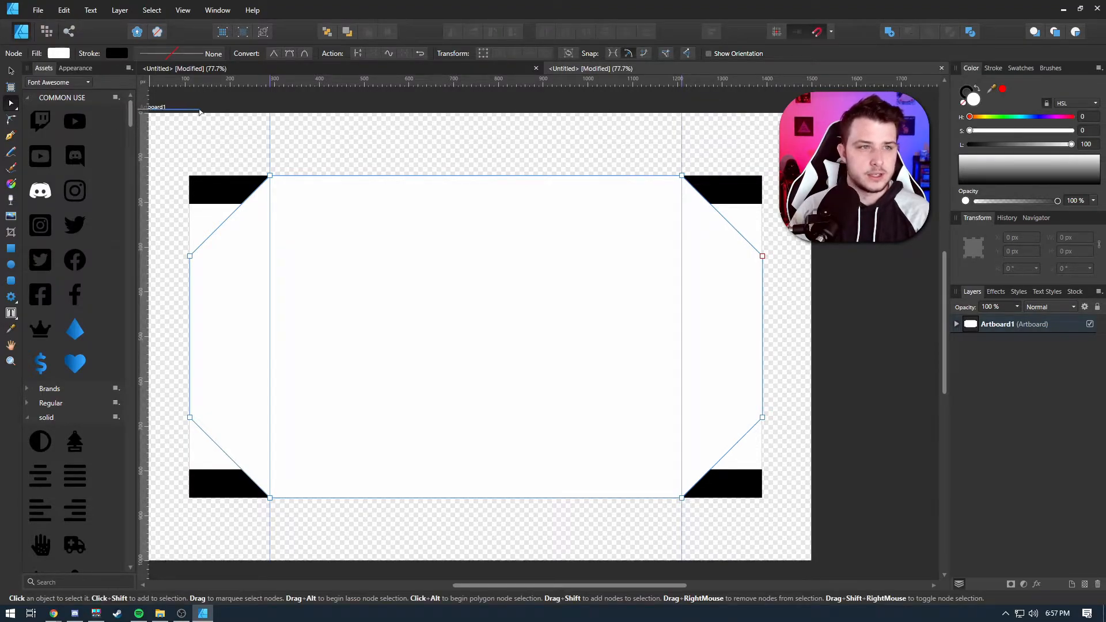
drag(142, 106, 301, 111)
drag(143, 118, 650, 125)
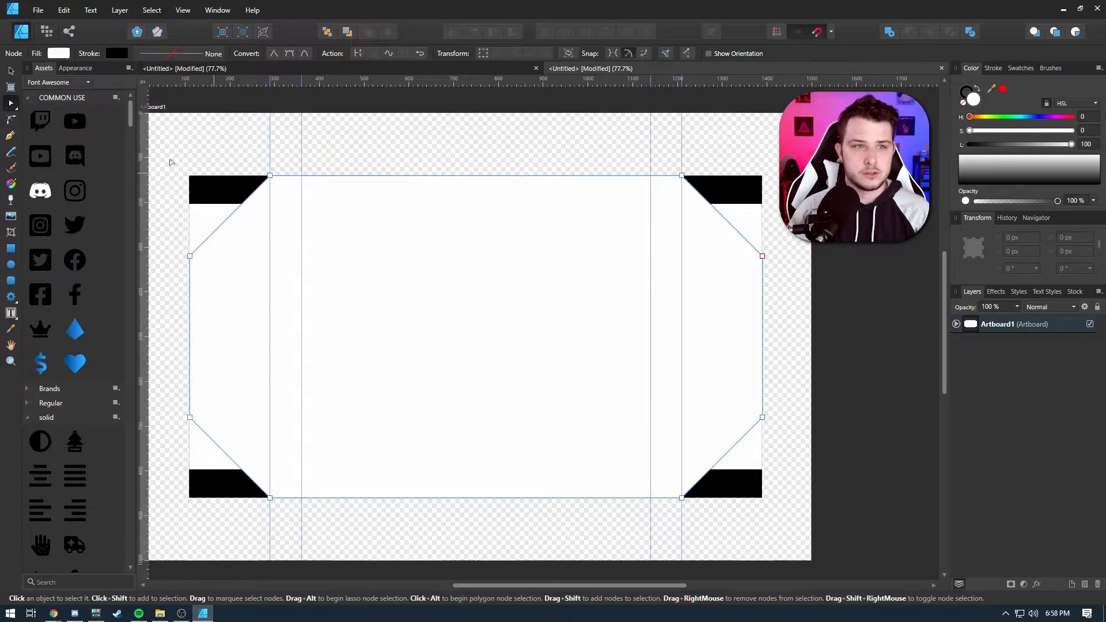
Move the cut-corner shape's two top-edge nodes inward to the inner guides.
scroll(272, 174, up, 6)
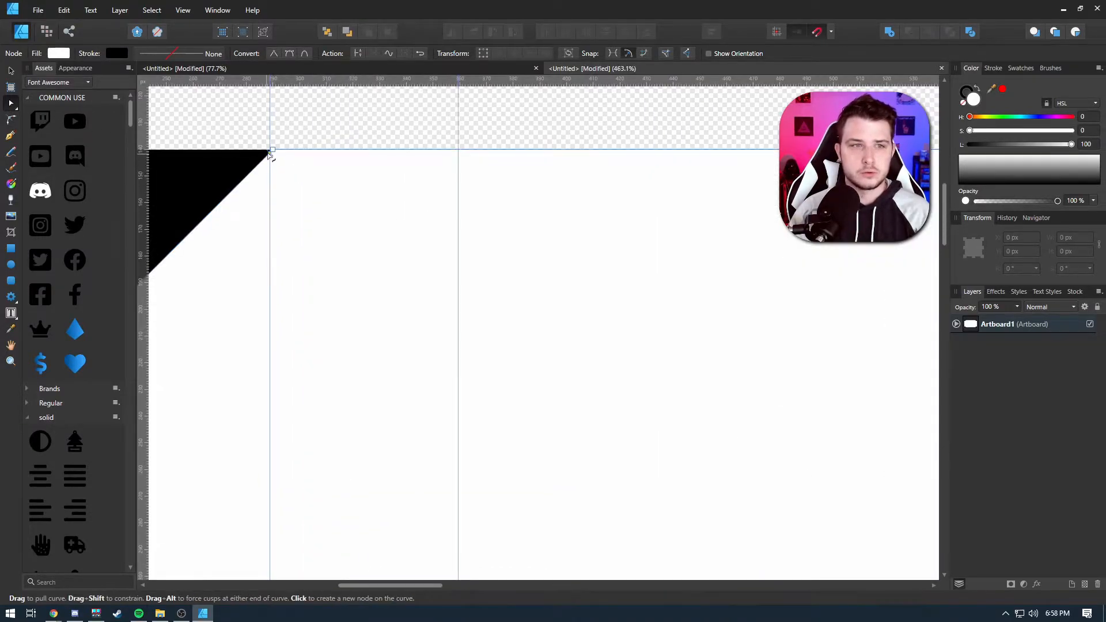
drag(275, 153, 458, 152)
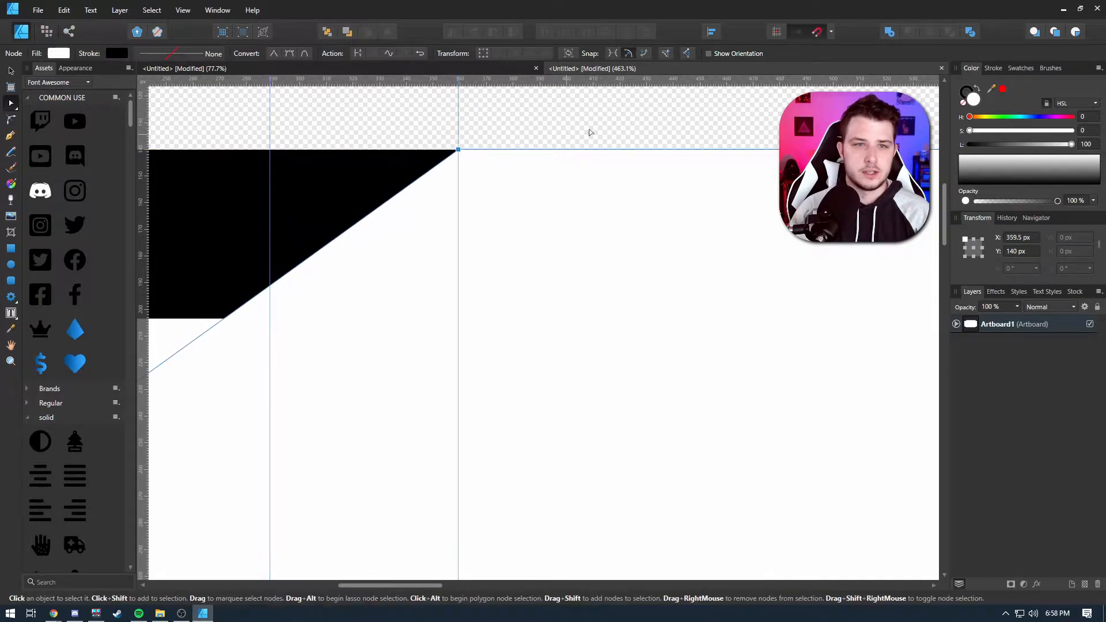
scroll(633, 127, down, 4)
drag(674, 134, 218, 239)
drag(533, 183, 114, 199)
drag(624, 237, 546, 236)
Move the cut-corner shape's two bottom-edge nodes inward to the inner guides.
scroll(661, 214, down, 5)
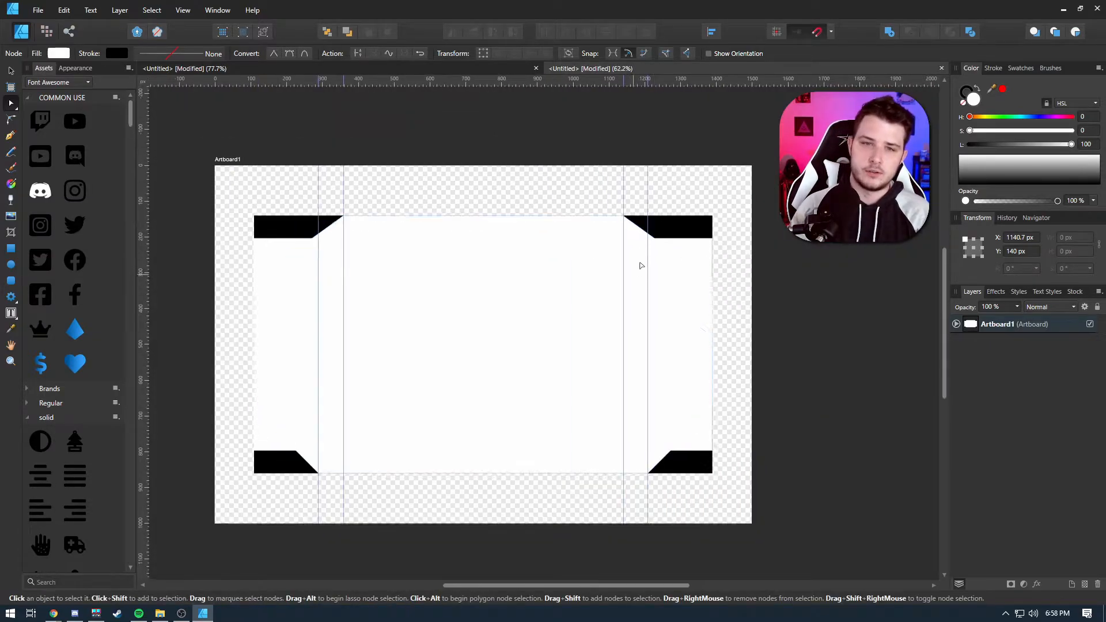
scroll(637, 267, up, 6)
drag(624, 356, 529, 356)
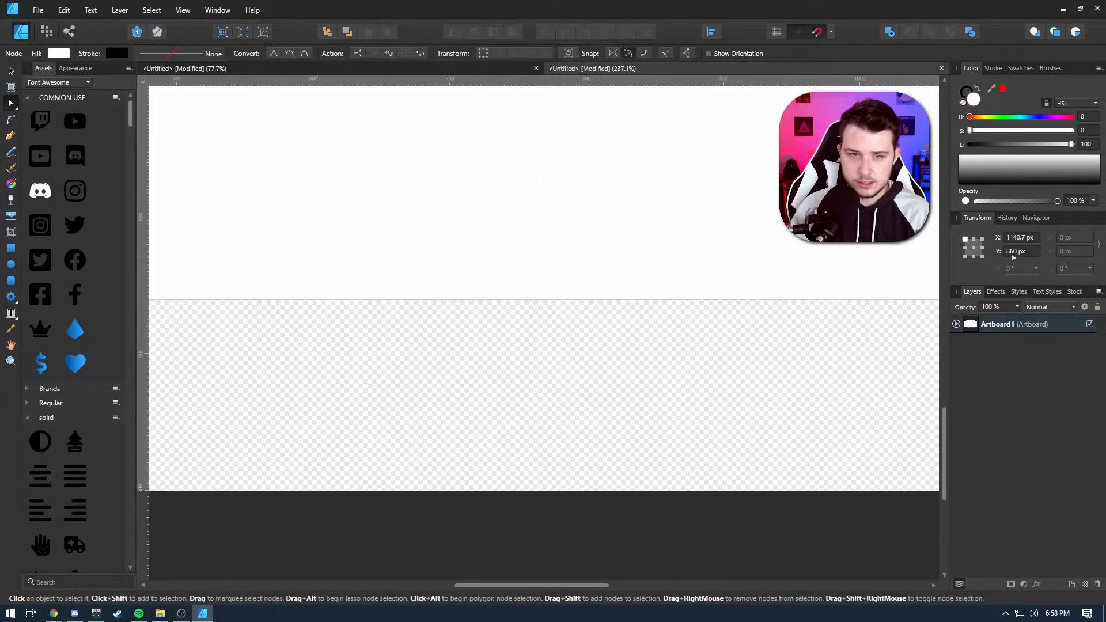
drag(546, 261, 1037, 292)
drag(384, 332, 481, 334)
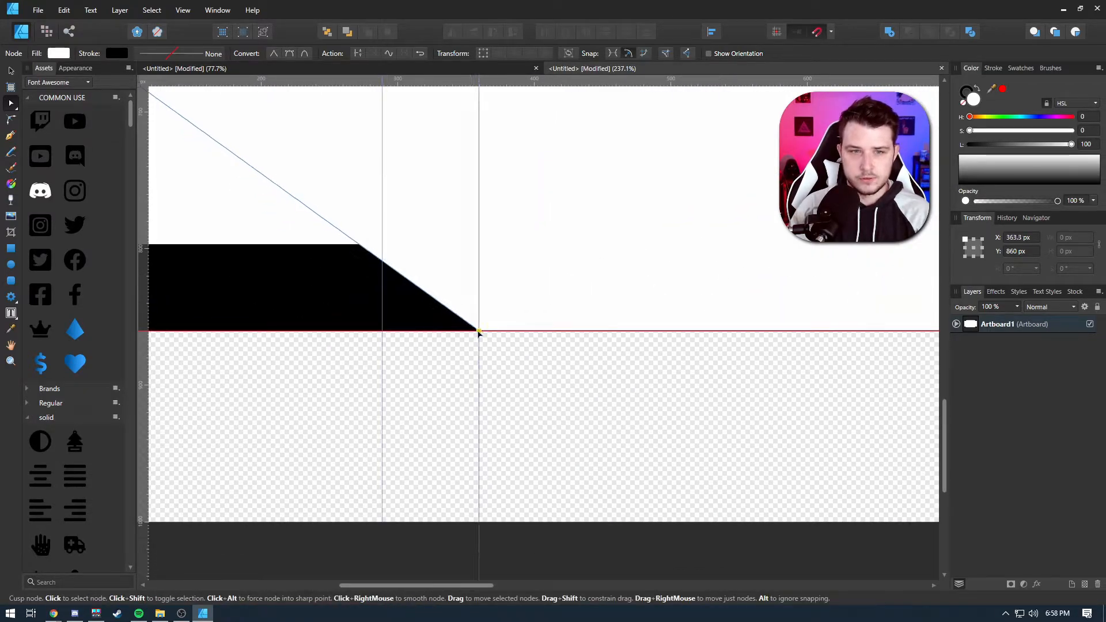
scroll(563, 308, down, 6)
scroll(588, 279, up, 2)
scroll(499, 257, up, 2)
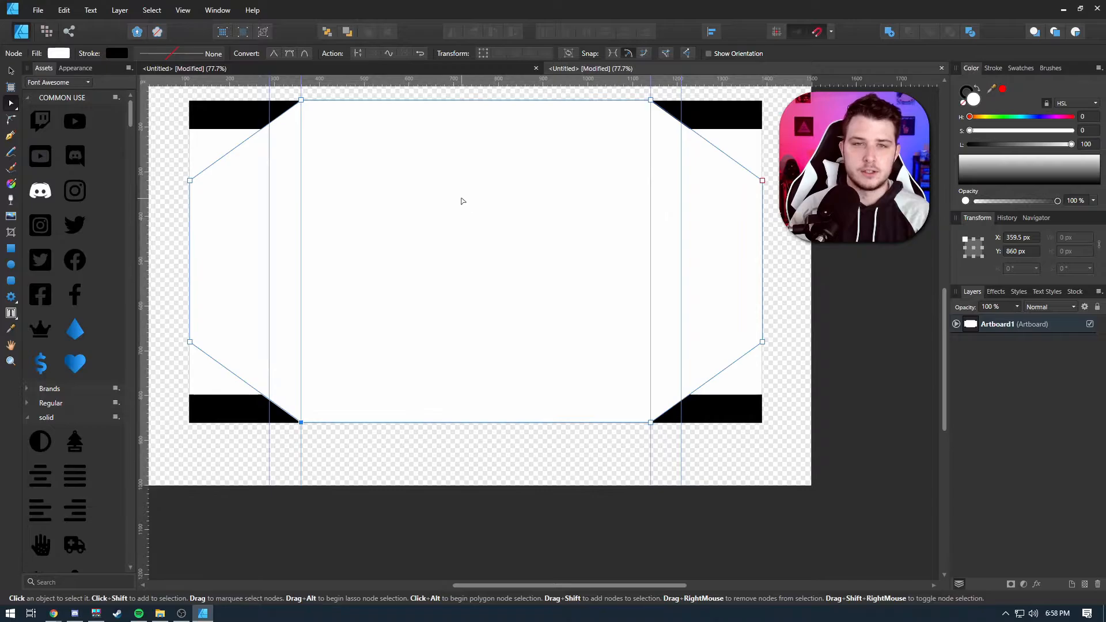
Merge the white curve and the white rectangle into one shape with Add, and duplicate the merged curve.
key(v)
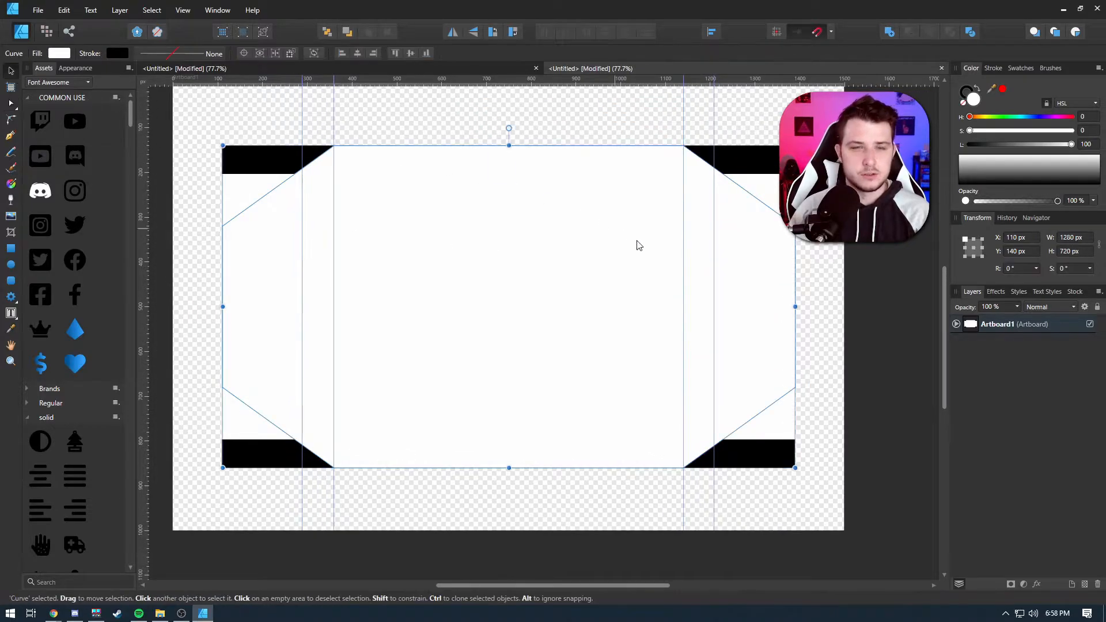
click(956, 324)
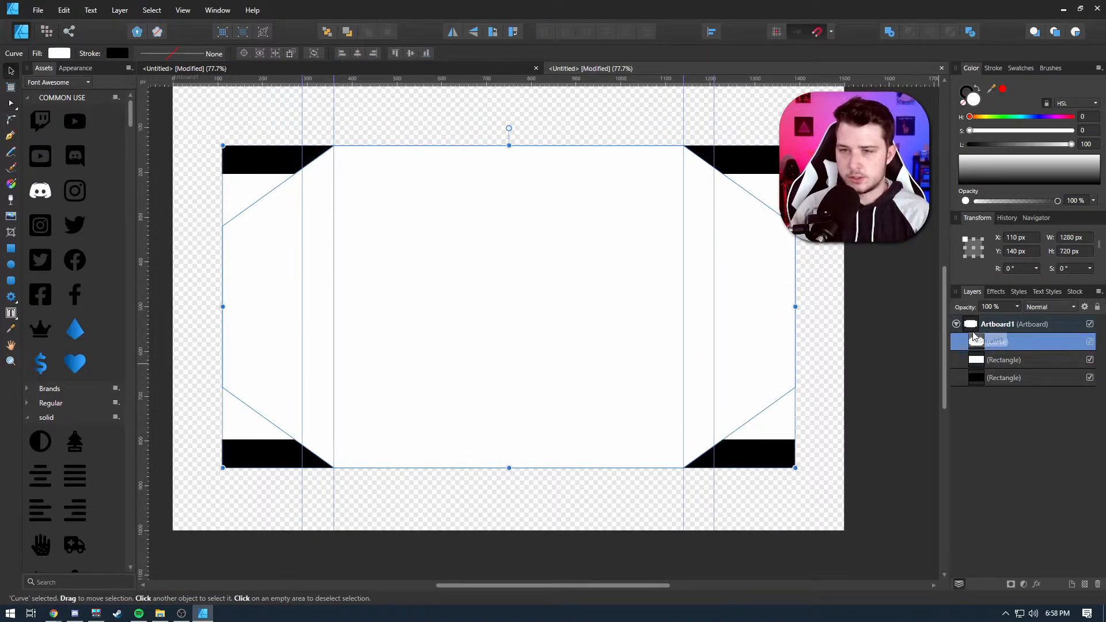
shift+click(992, 361)
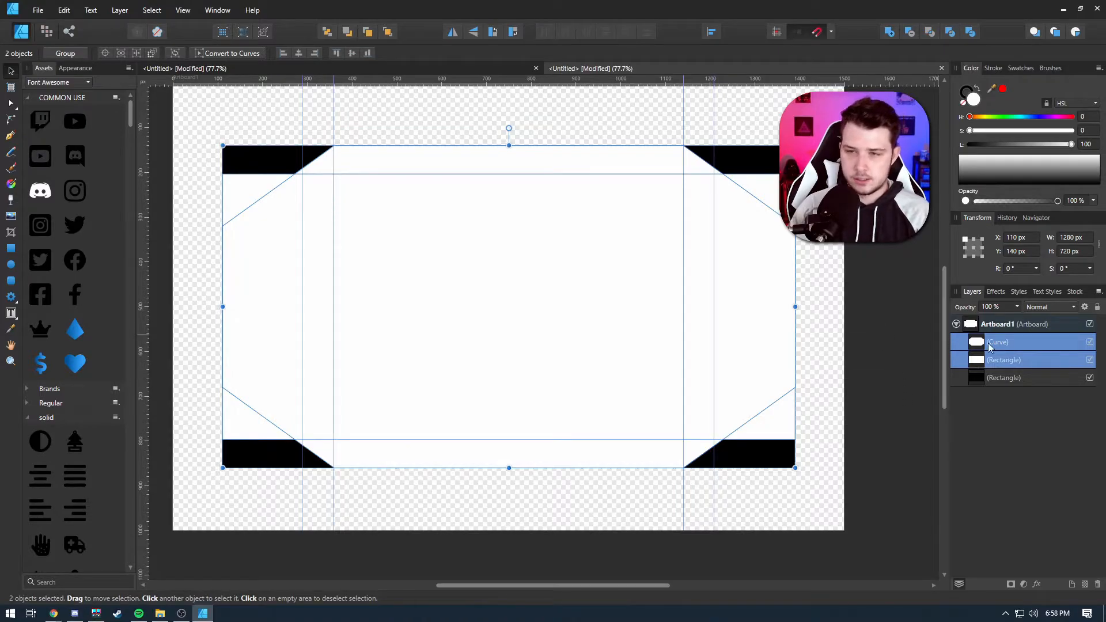
click(893, 34)
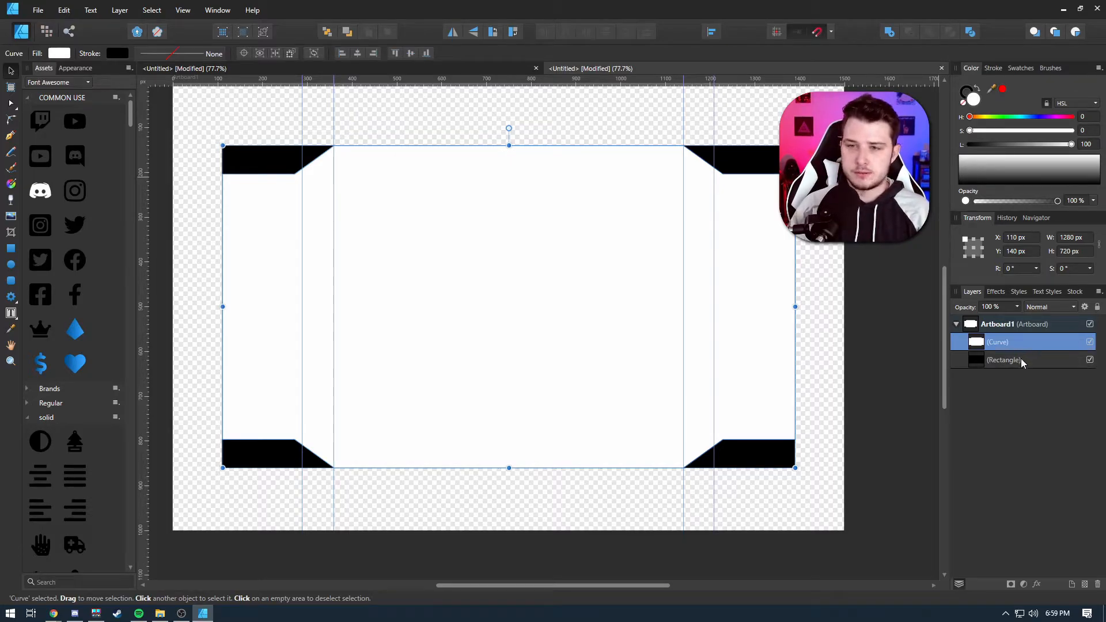
key(ctrl+j)
Hide the original black rectangle and fill the lower copy of the merged curve with black.
click(1037, 385)
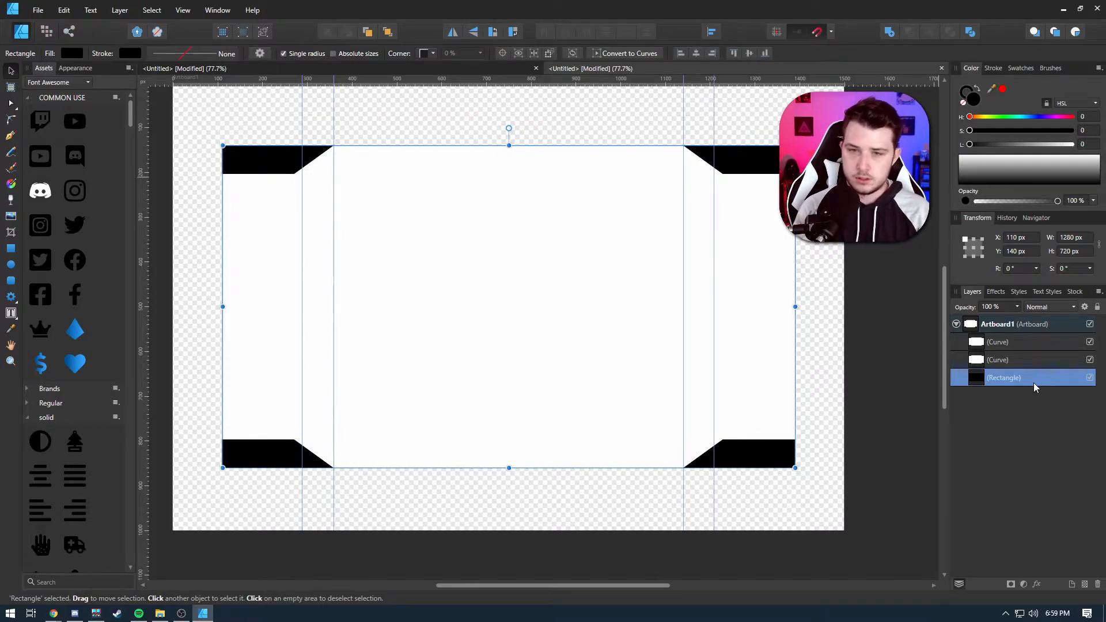
click(1090, 378)
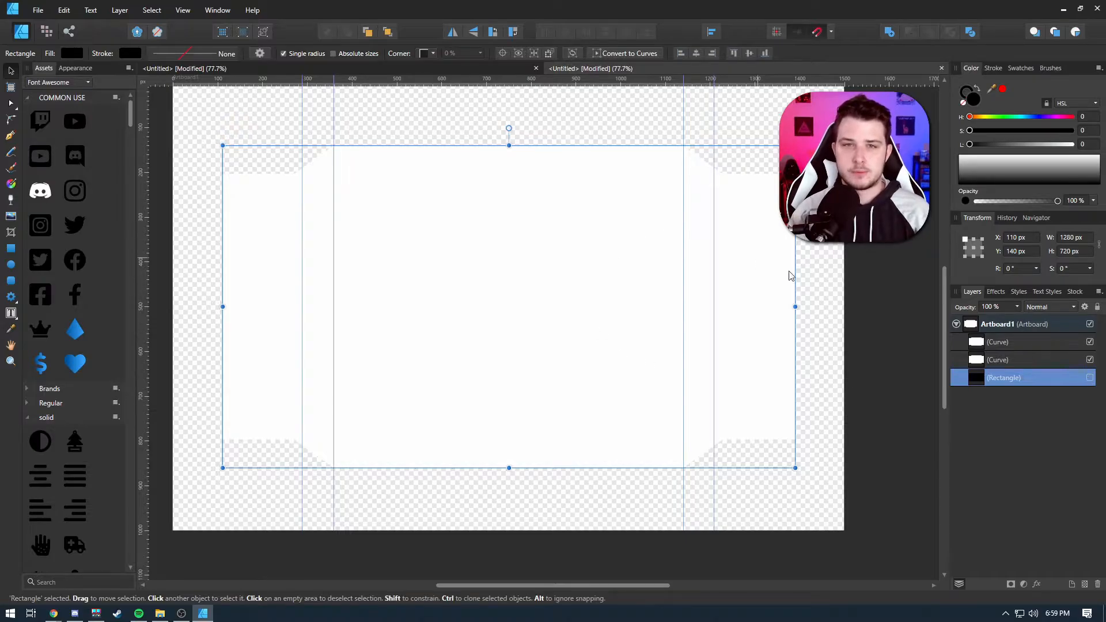
click(1004, 362)
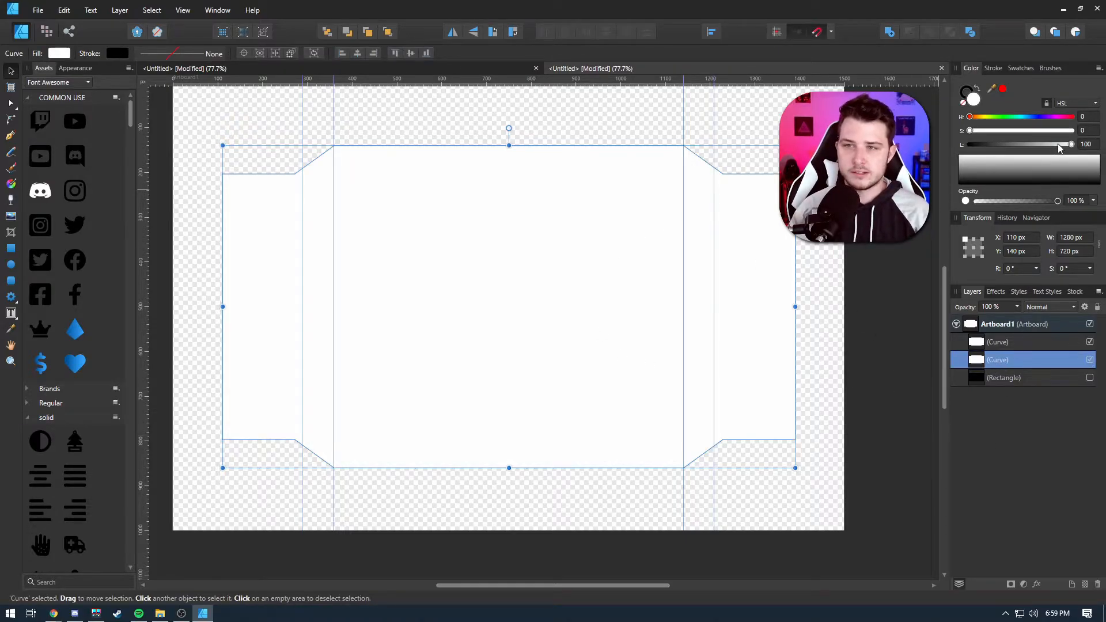
drag(1058, 149, 969, 144)
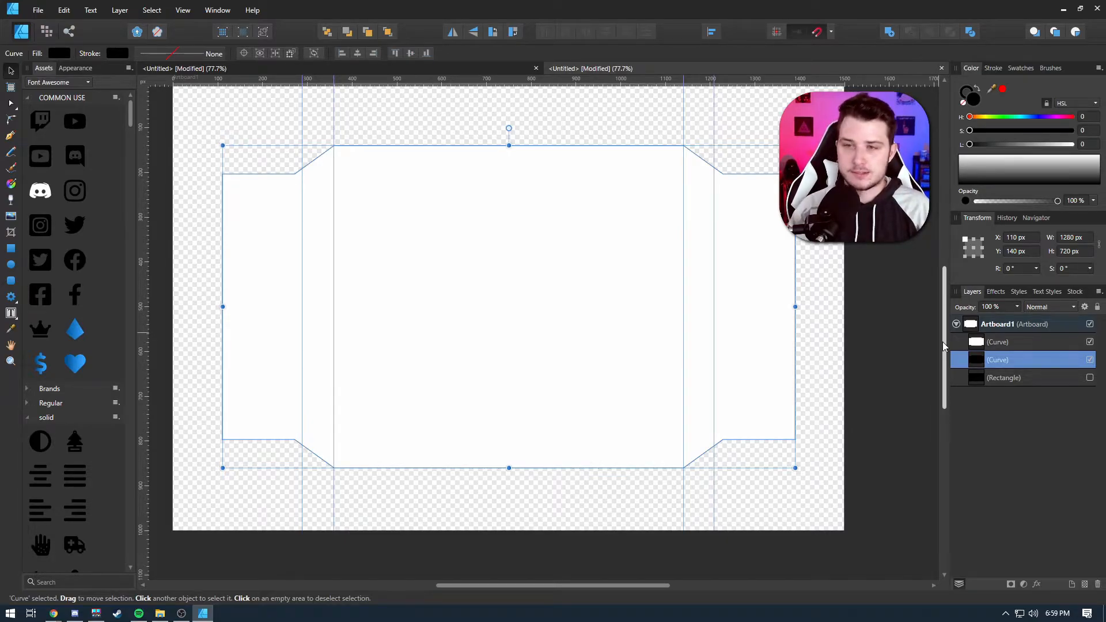
Remove the fill from the upper curve copy and give it a red stroke with HSL 0, 100, 57.
click(1003, 348)
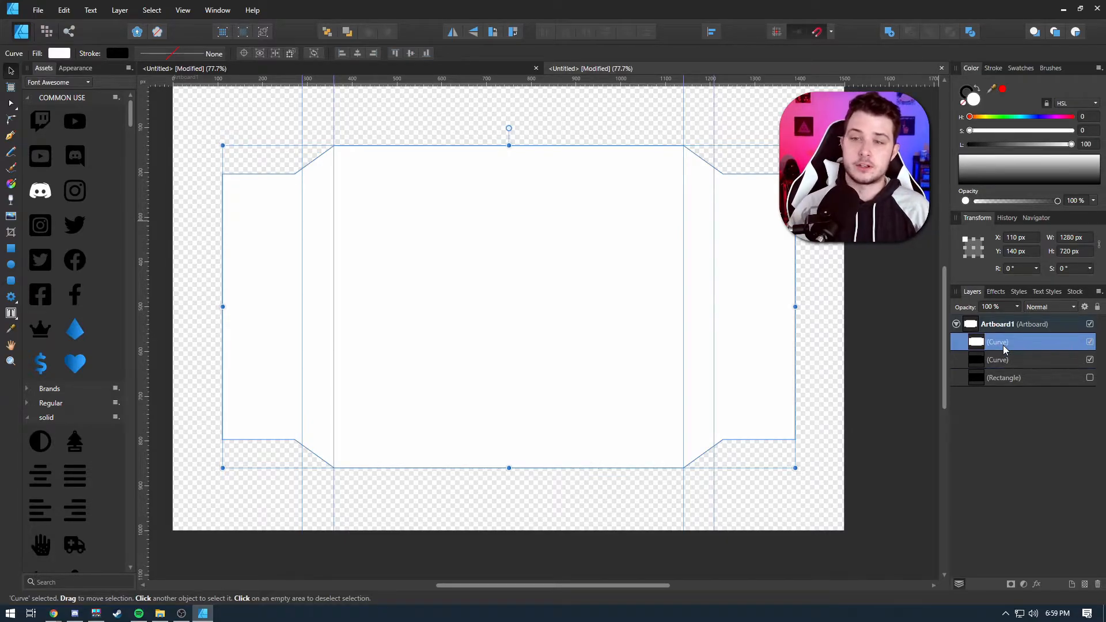
click(964, 105)
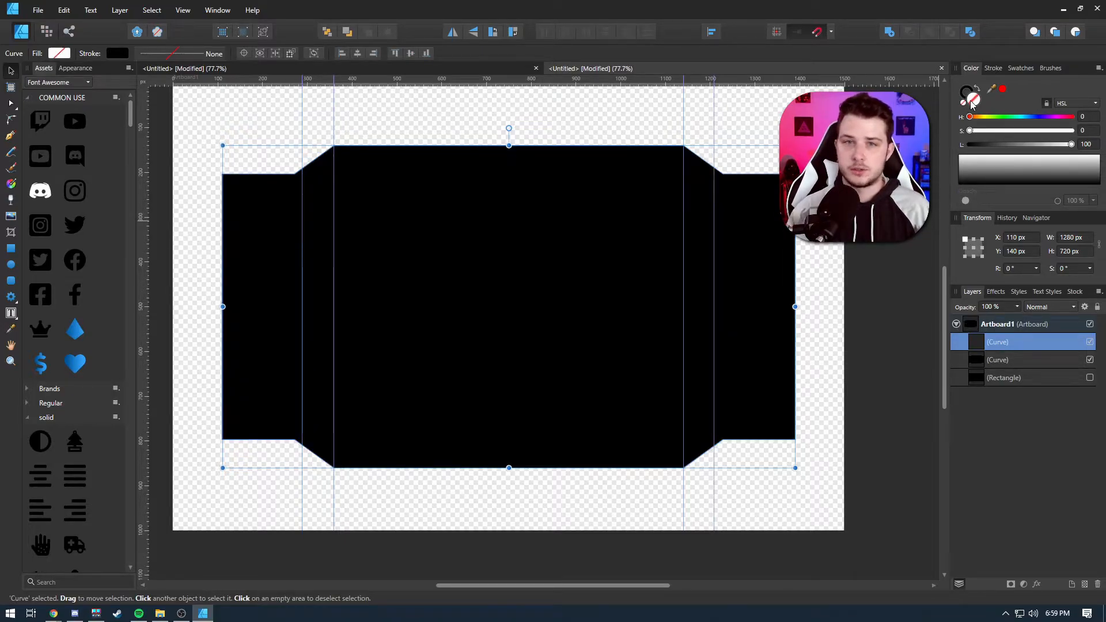
click(968, 92)
mouse_move(1017, 118)
mouse_down()
mouse_move(969, 116)
mouse_move(1071, 131)
mouse_up()
drag(970, 144, 1028, 144)
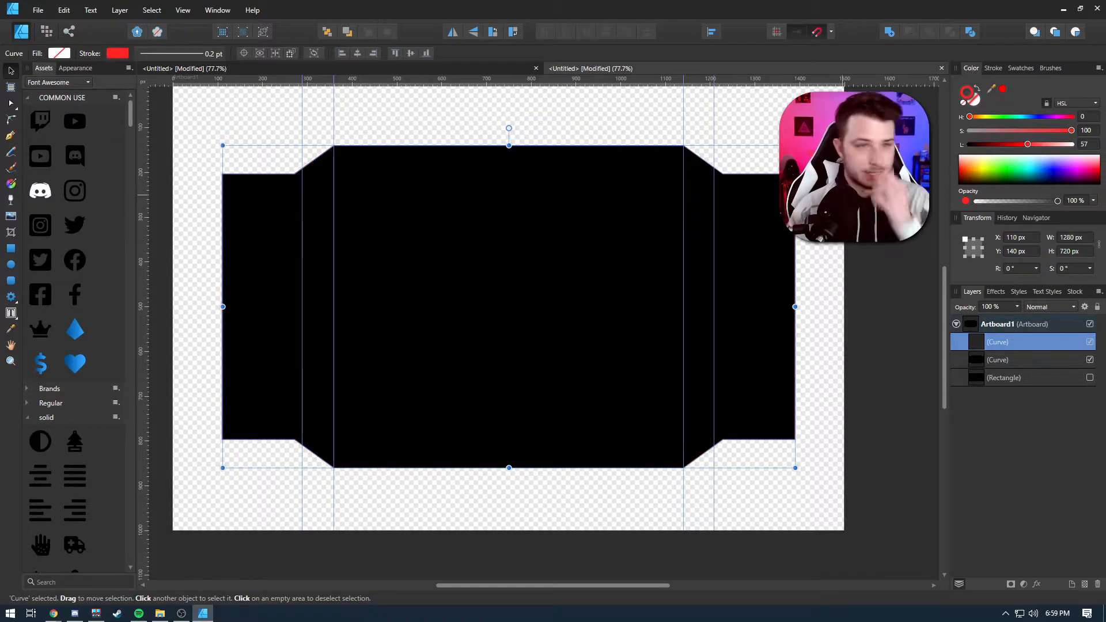
Set the red outline's stroke width to 2.1 pt and preview it with the black curve hidden and shown again.
click(1018, 69)
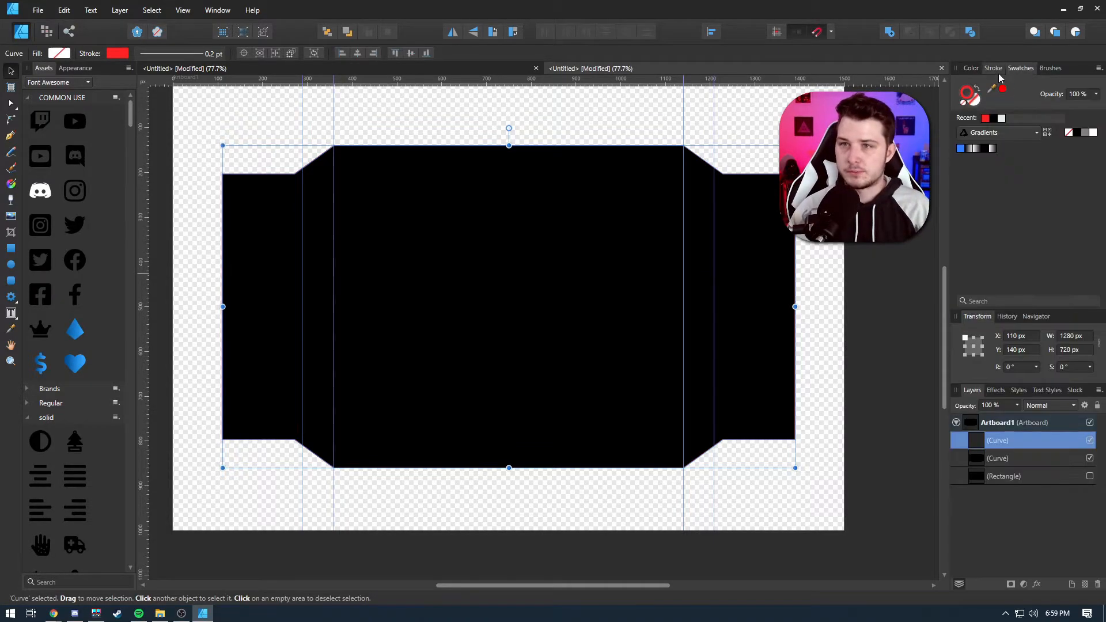
click(993, 68)
drag(986, 103, 1003, 104)
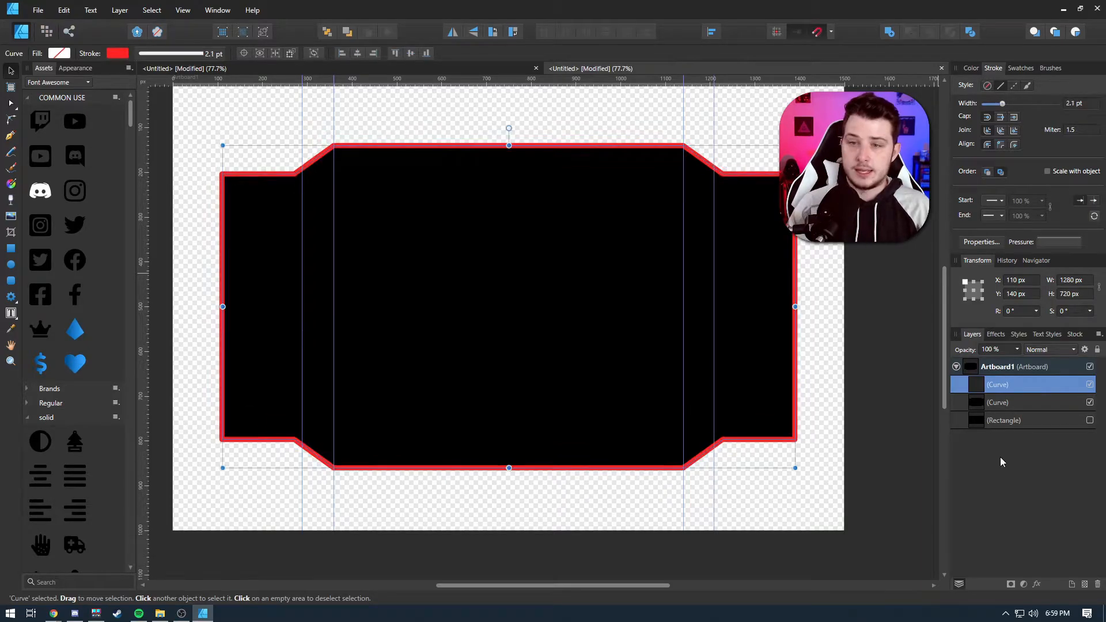
click(1089, 403)
click(921, 483)
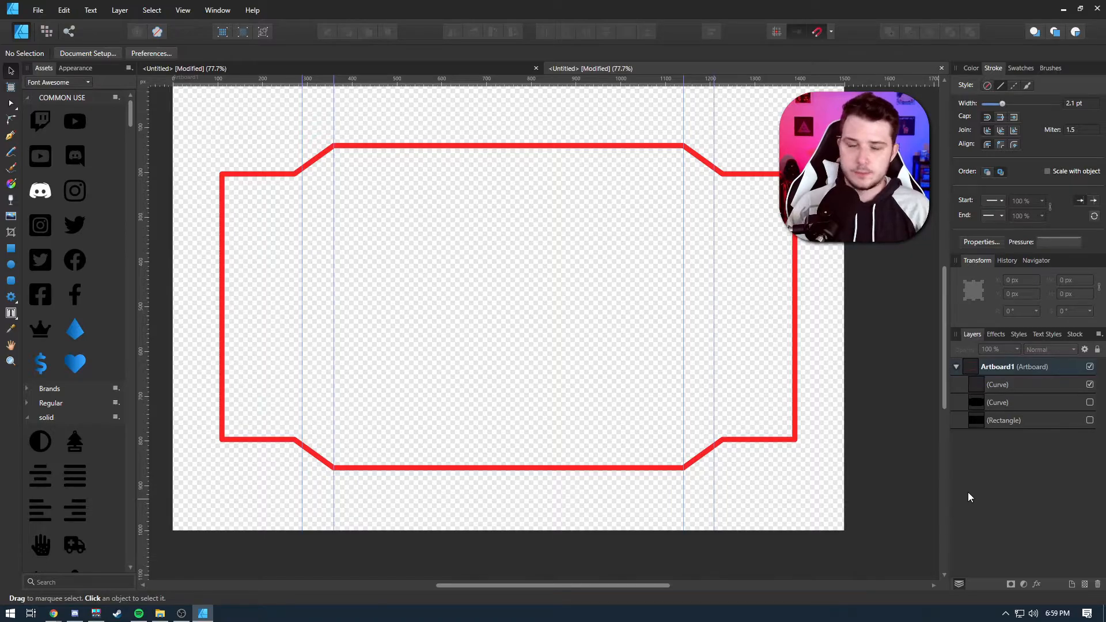
click(1089, 403)
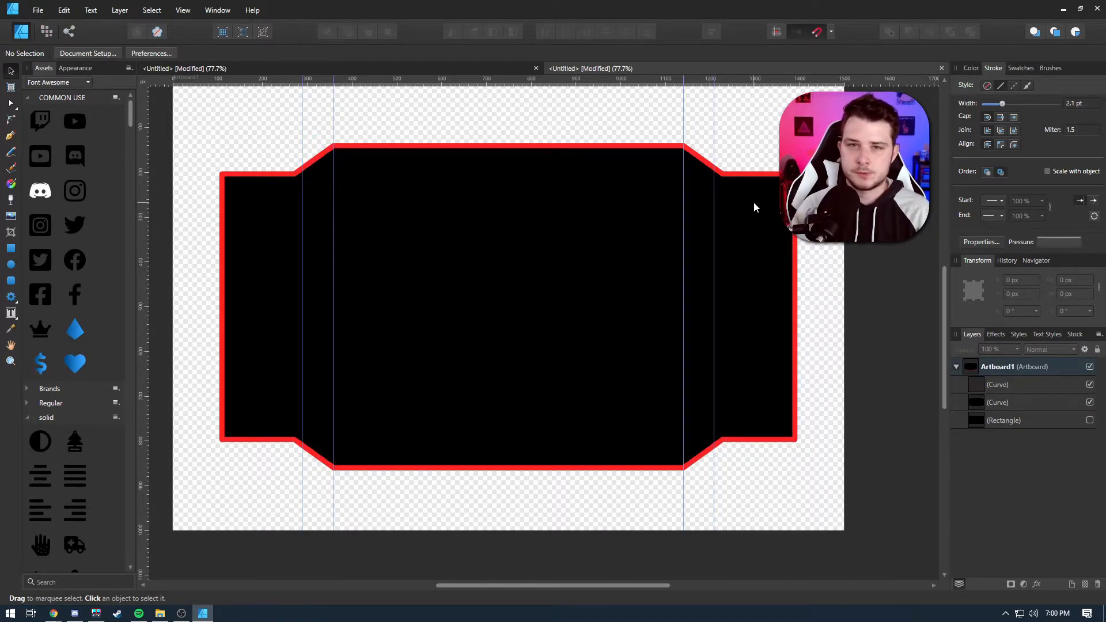
Reduce the red outline's stroke to 1 pt and enlarge it to about 1318 × 741 px around the black shape.
click(769, 176)
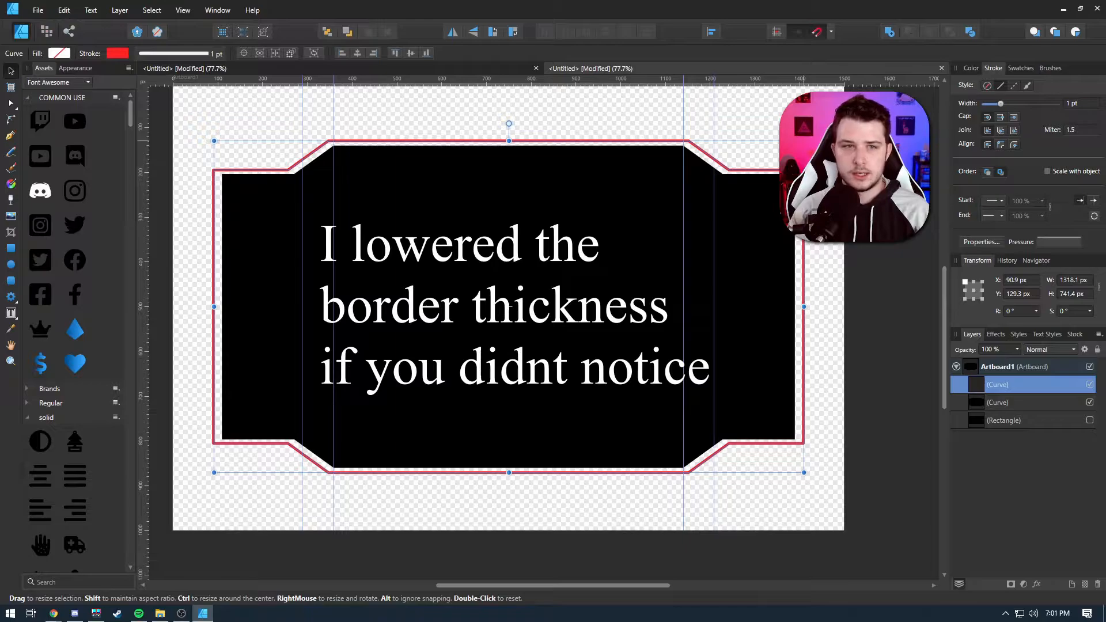
click(891, 432)
scroll(876, 451, down, 2)
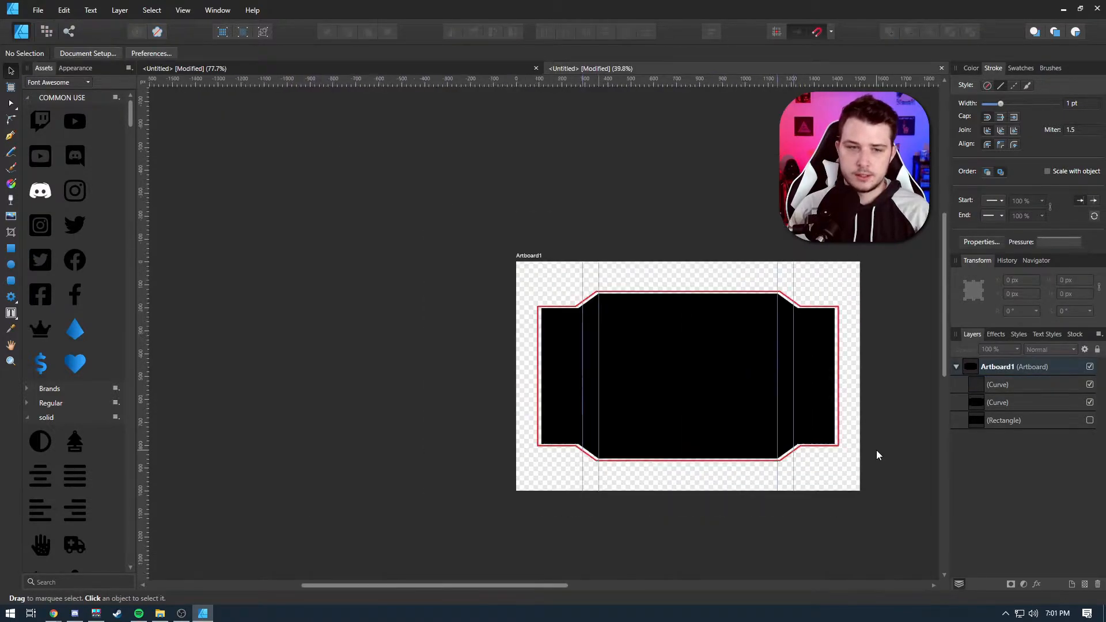
scroll(760, 429, up, 1)
drag(801, 248, 330, 240)
drag(781, 244, 366, 246)
drag(557, 236, 390, 246)
drag(542, 246, 413, 239)
scroll(689, 297, up, 3)
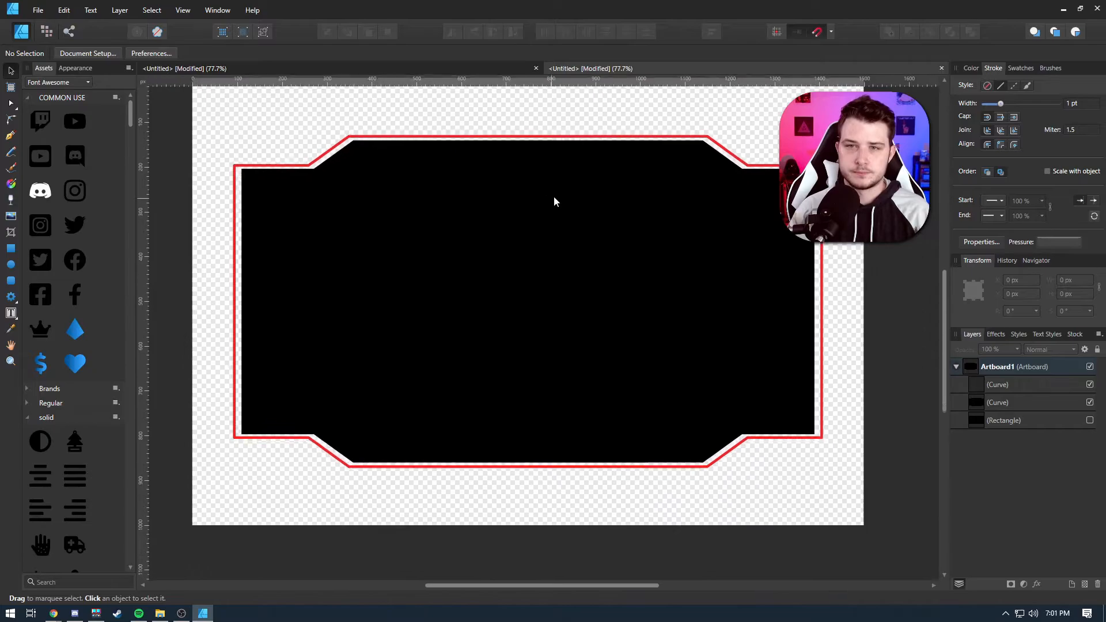
Hide the black curve, place the crown.svg asset on the artboard, and shrink it to about 39 × 27 px beside the outline's lower-right corner.
click(1090, 402)
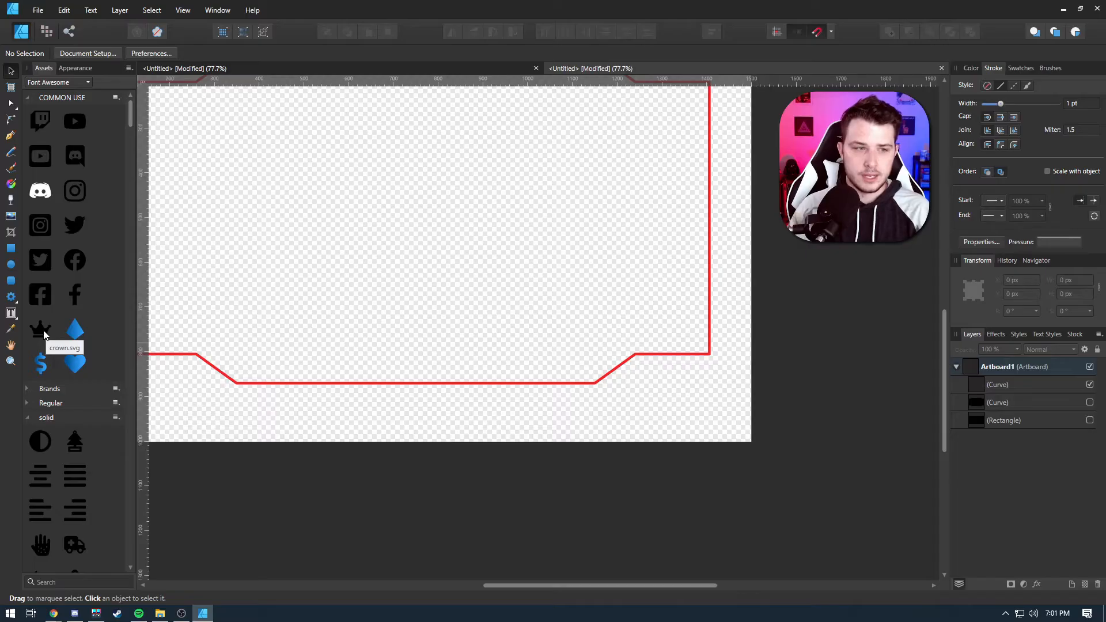
drag(43, 335, 610, 312)
scroll(568, 236, up, 3)
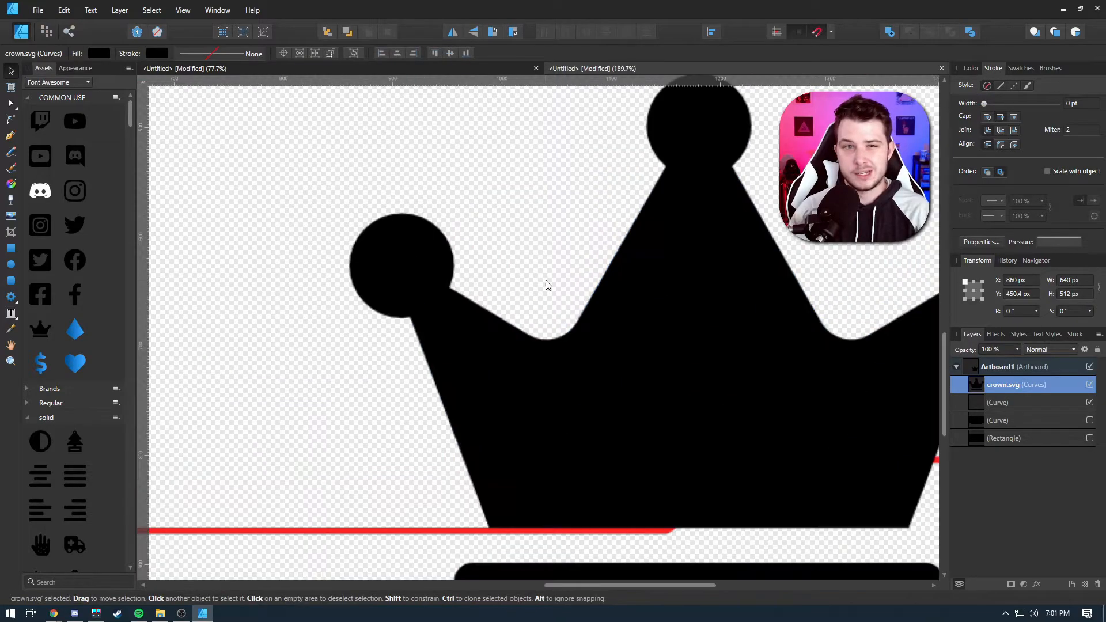
scroll(548, 284, down, 2)
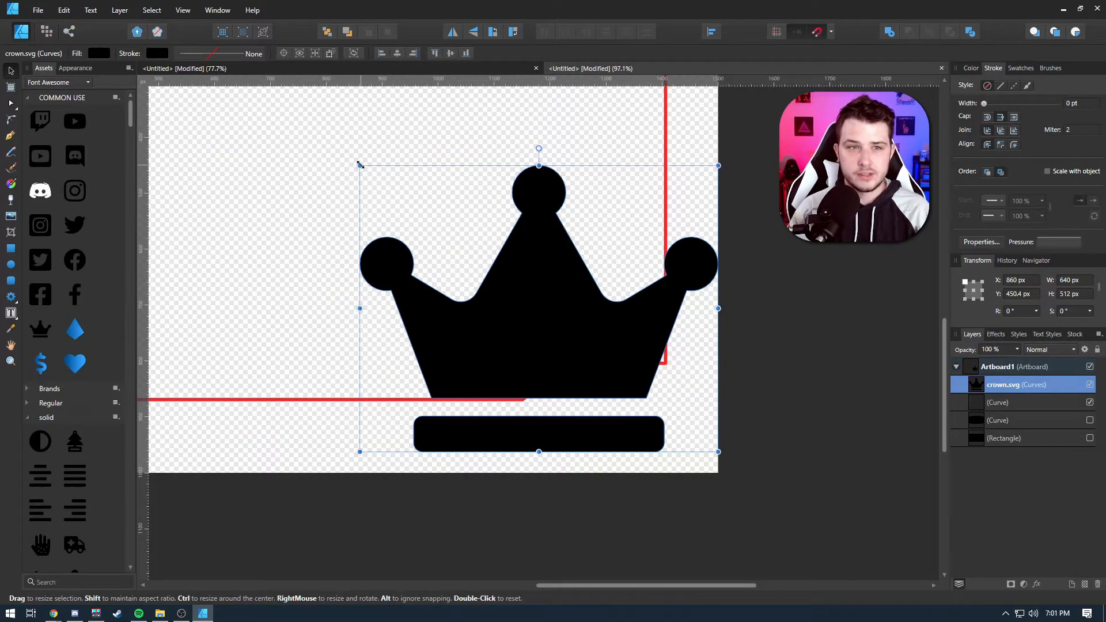
drag(359, 165, 515, 315)
drag(515, 315, 516, 316)
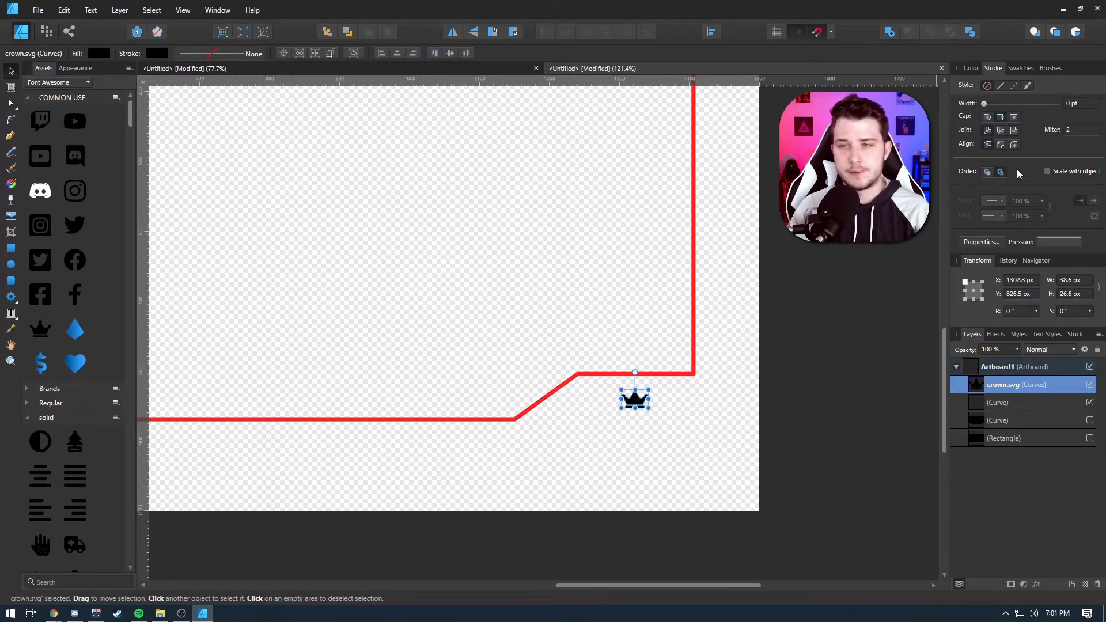
Fill the crown with red, enlarge it to about 55 × 38 px, and place it over the outline's lower-right diagonal.
click(971, 68)
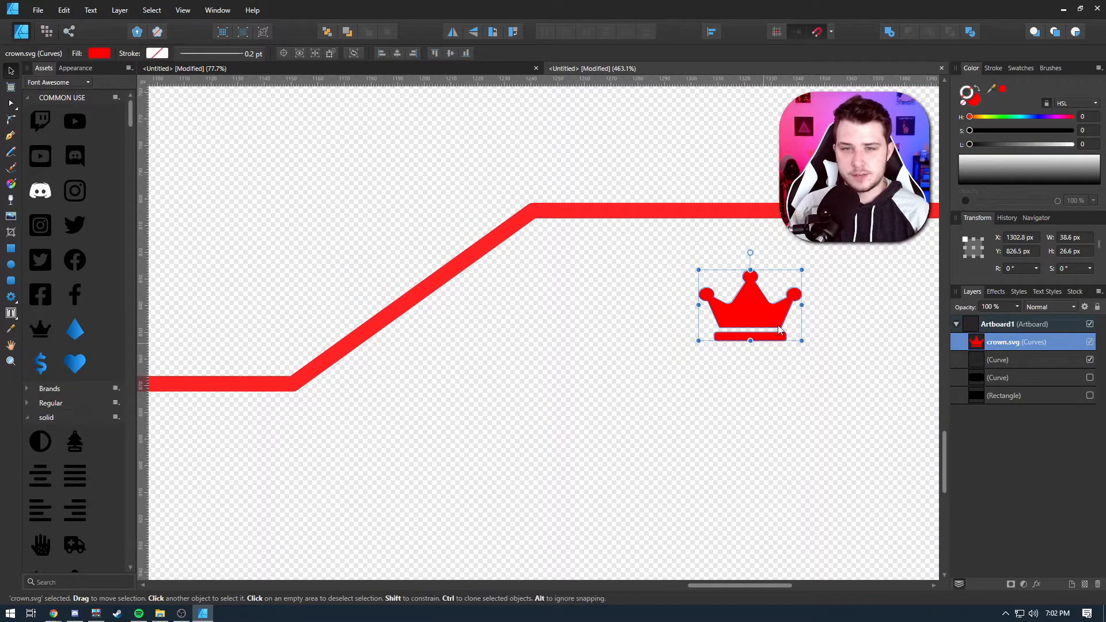
drag(698, 340, 677, 356)
drag(752, 315, 447, 307)
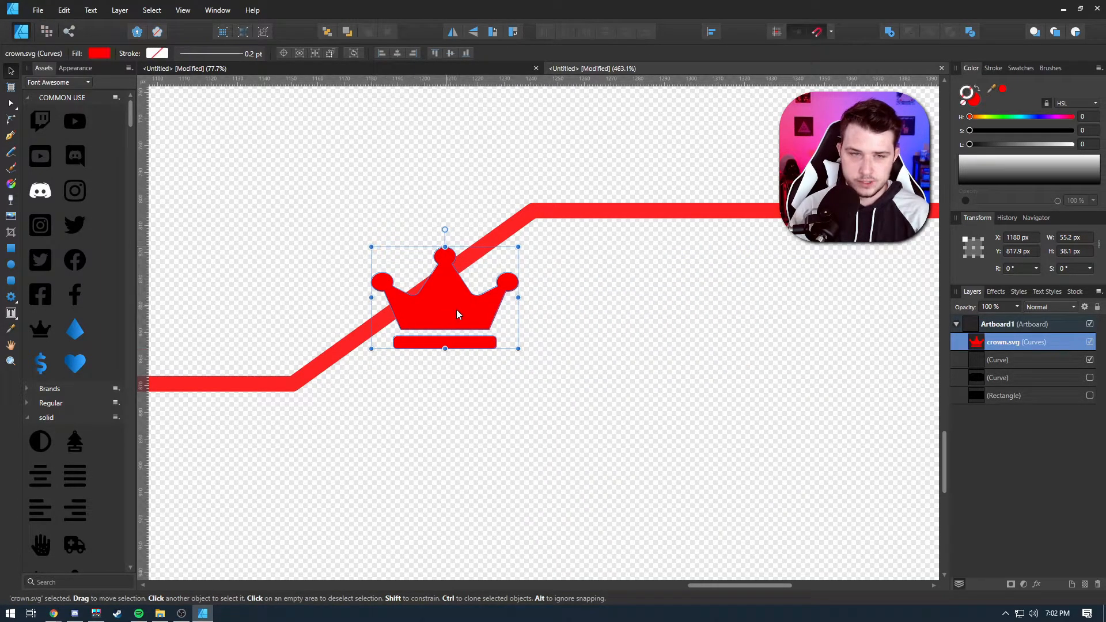
drag(623, 343, 748, 353)
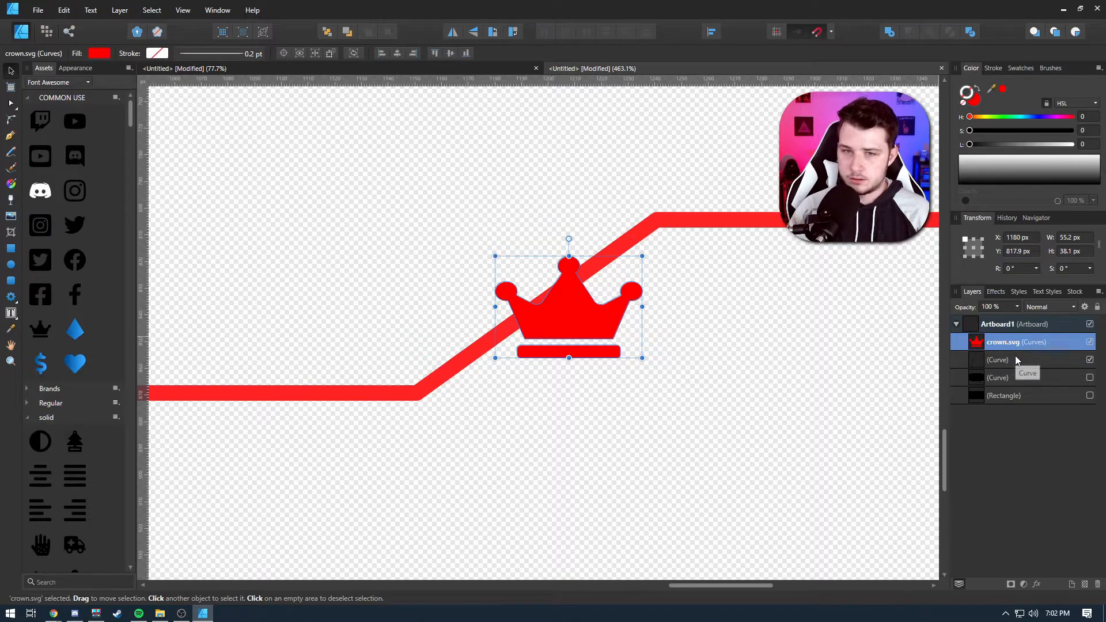
Duplicate the crown, set the lower copy's blend mode to Erase, and enlarge it around its center to cut a gap in the outline.
key(ctrl+j)
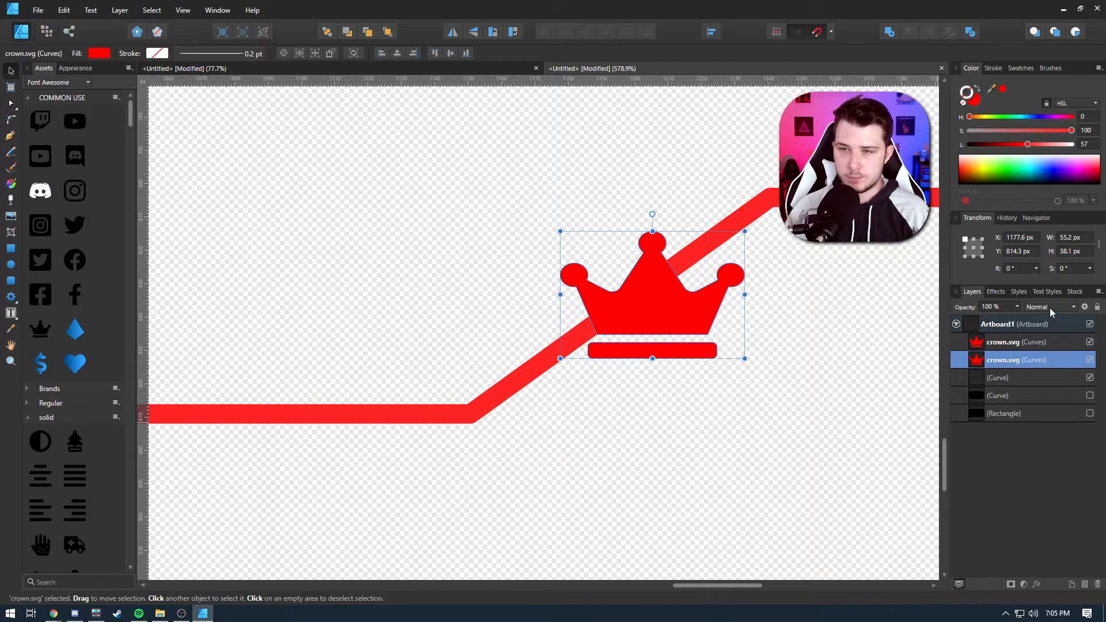
click(1051, 312)
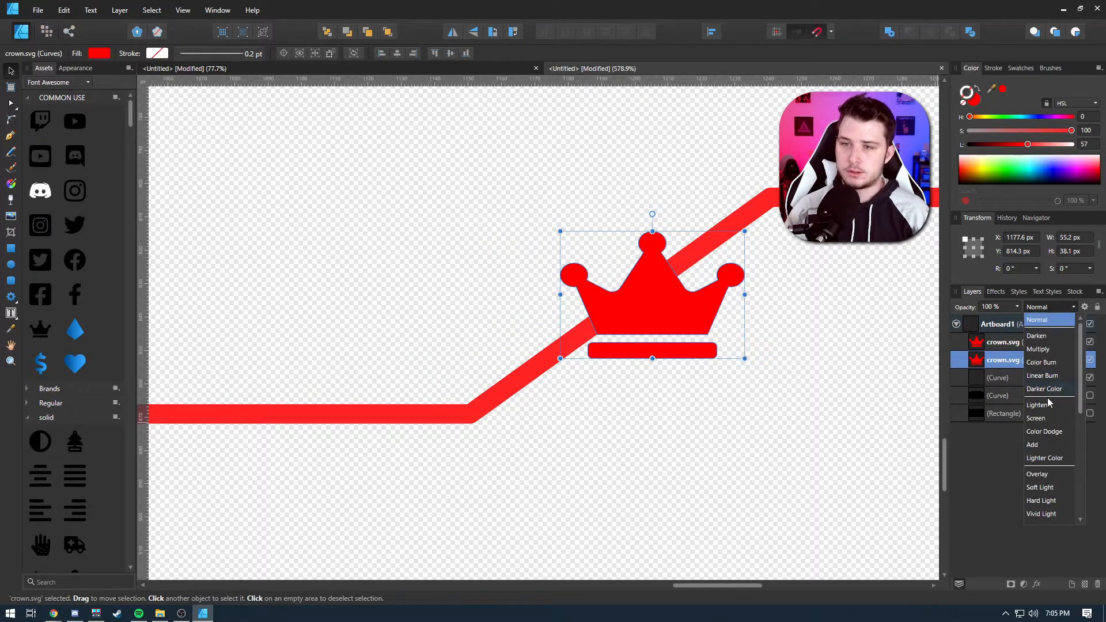
scroll(1050, 450, down, 5)
click(1043, 517)
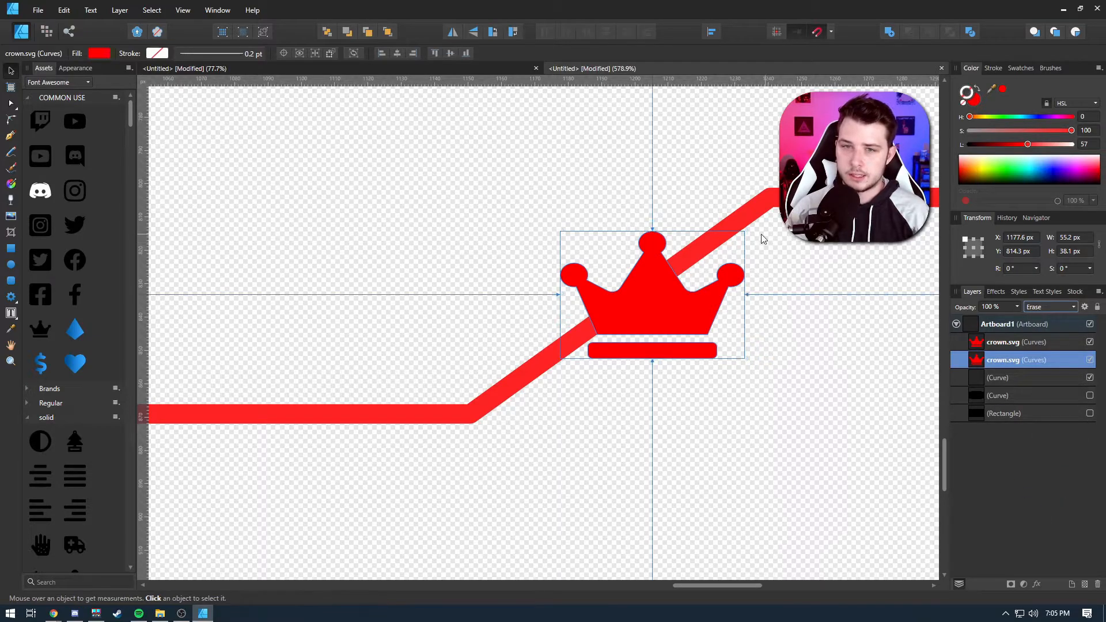
drag(744, 232, 767, 219)
click(787, 427)
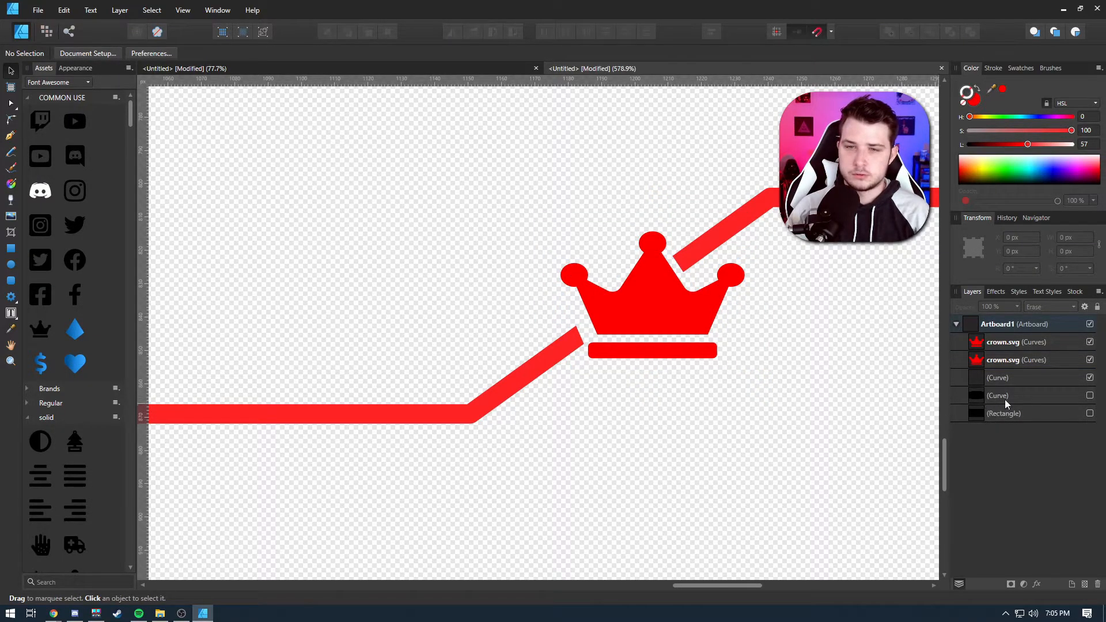
Draw a red rectangle about 803 × 101 px directly below the outline's bottom edge, spanning between its two lower corner points.
scroll(735, 402, down, 3)
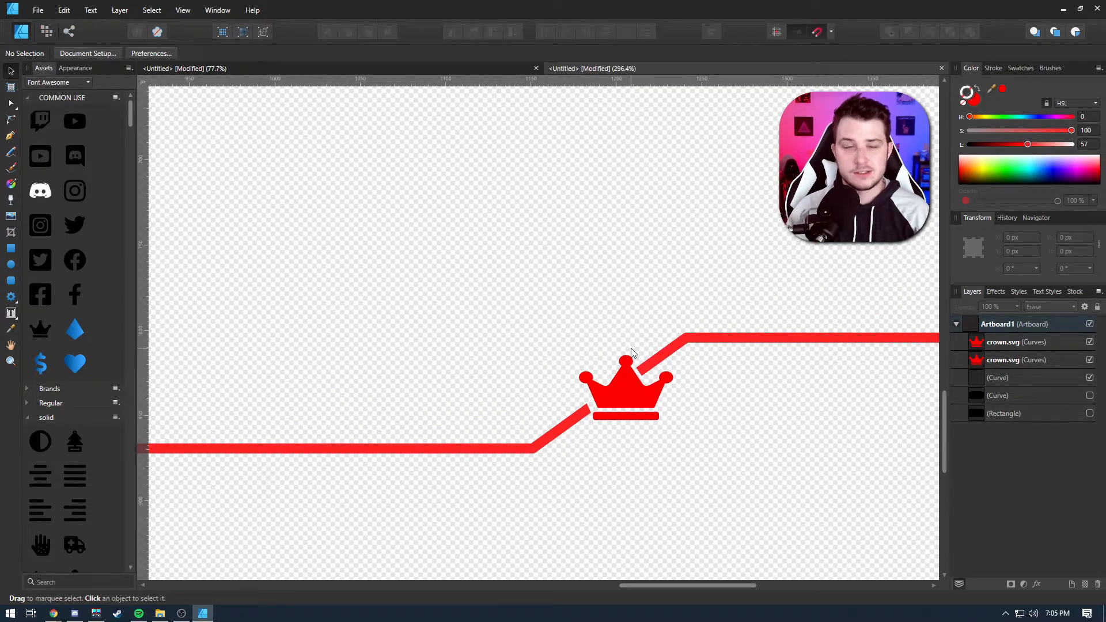
scroll(632, 353, up, 6)
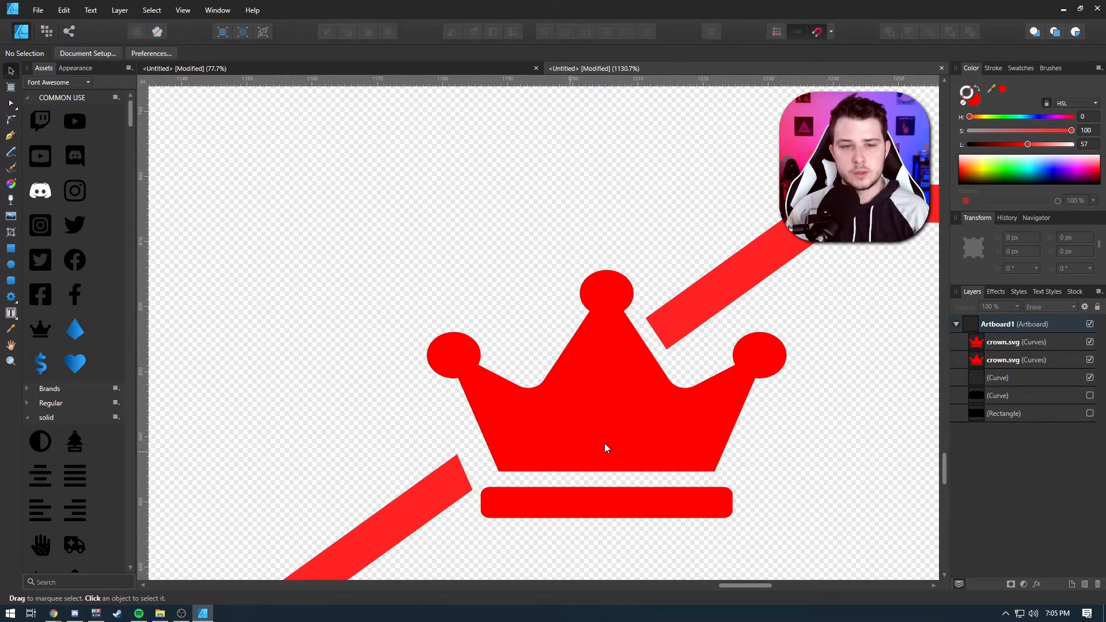
scroll(619, 443, down, 5)
drag(531, 444, 697, 393)
scroll(696, 393, down, 6)
drag(612, 401, 672, 364)
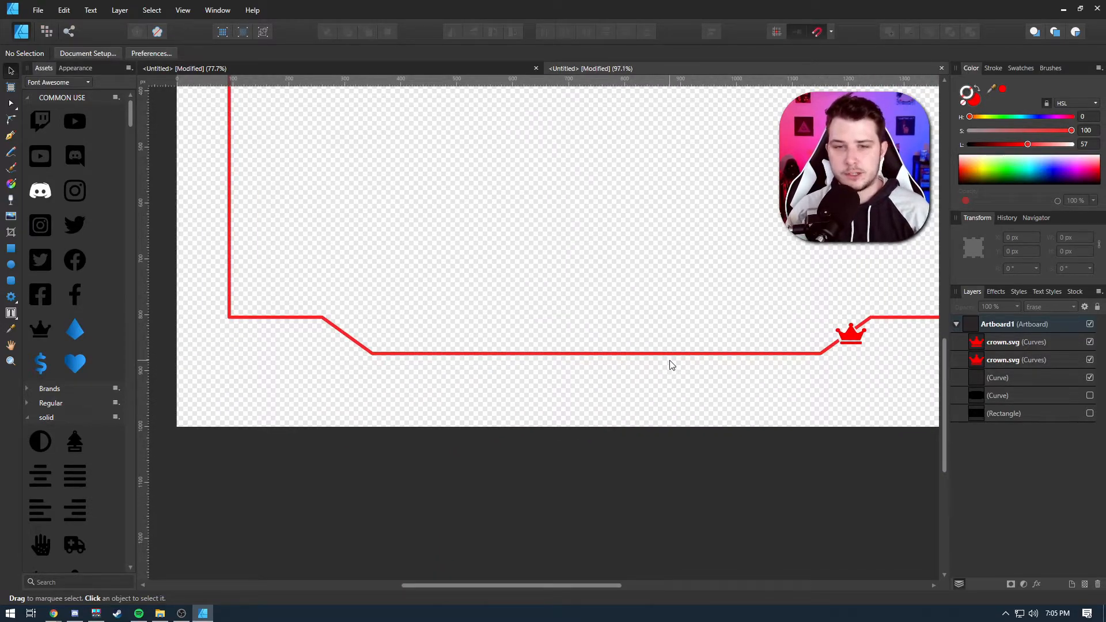
key(m)
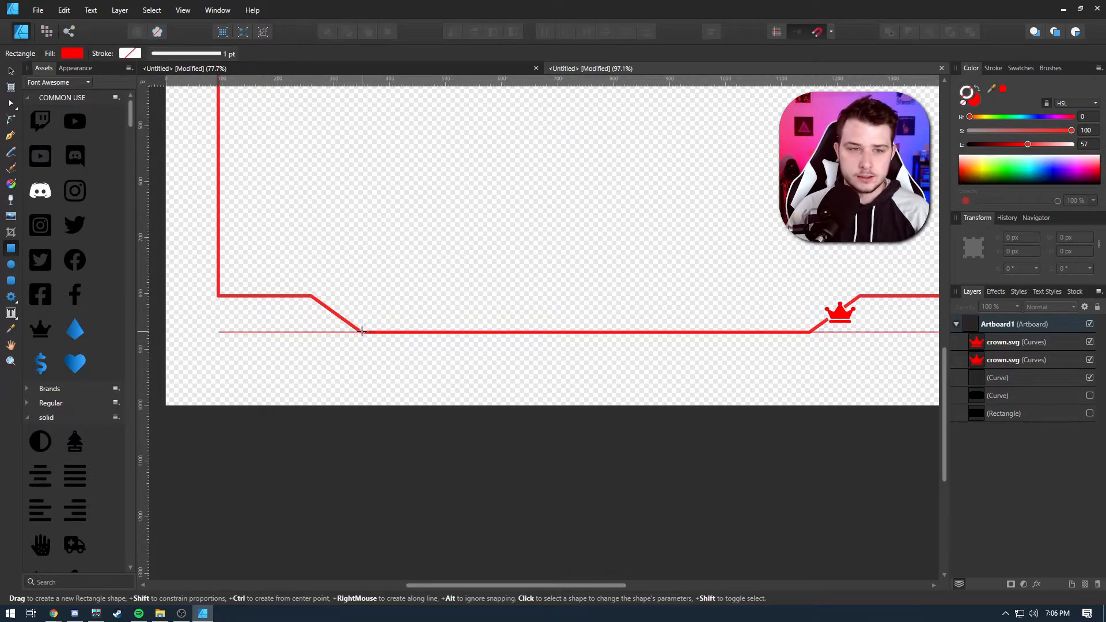
drag(361, 332, 810, 388)
click(11, 72)
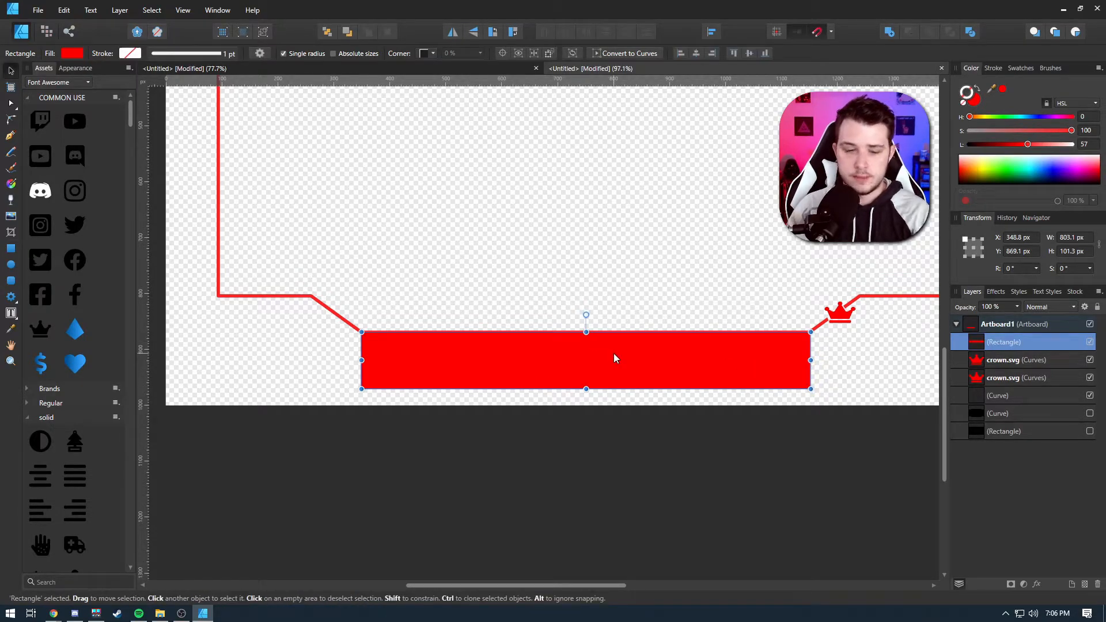
Nudge the red rectangle down to Y 877.1 px to leave a small gap below the outline.
key(Down)
key(Down)
key(Down)
key(Down)
key(Down)
key(Down)
key(Down)
key(Down)
key(Down)
key(Down)
key(Down)
key(Down)
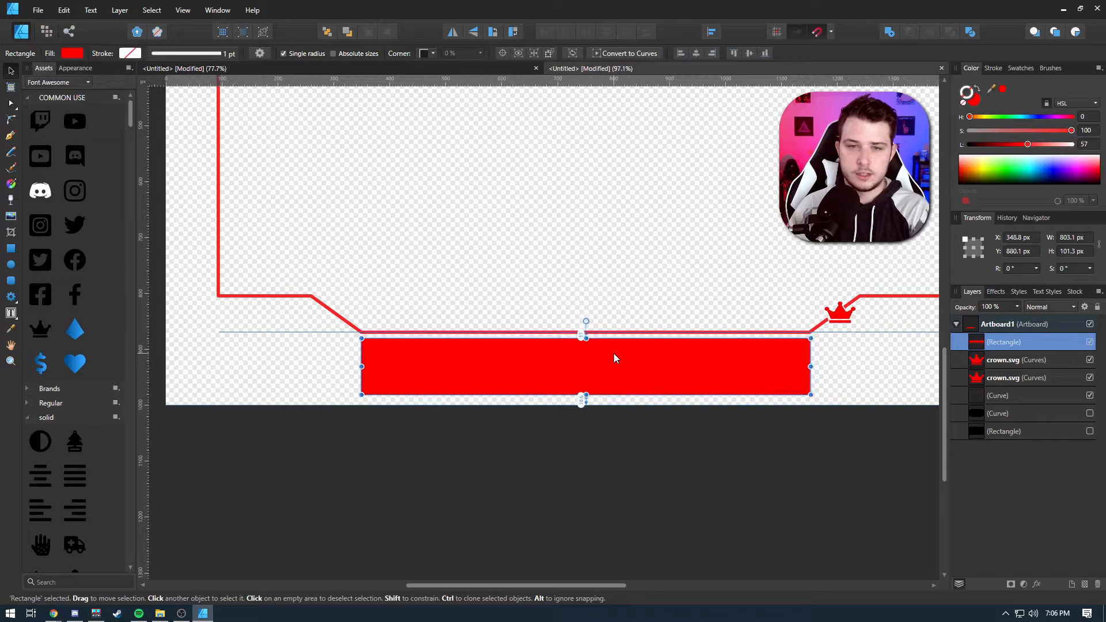
key(Up)
key(Up)
key(Up)
key(Up)
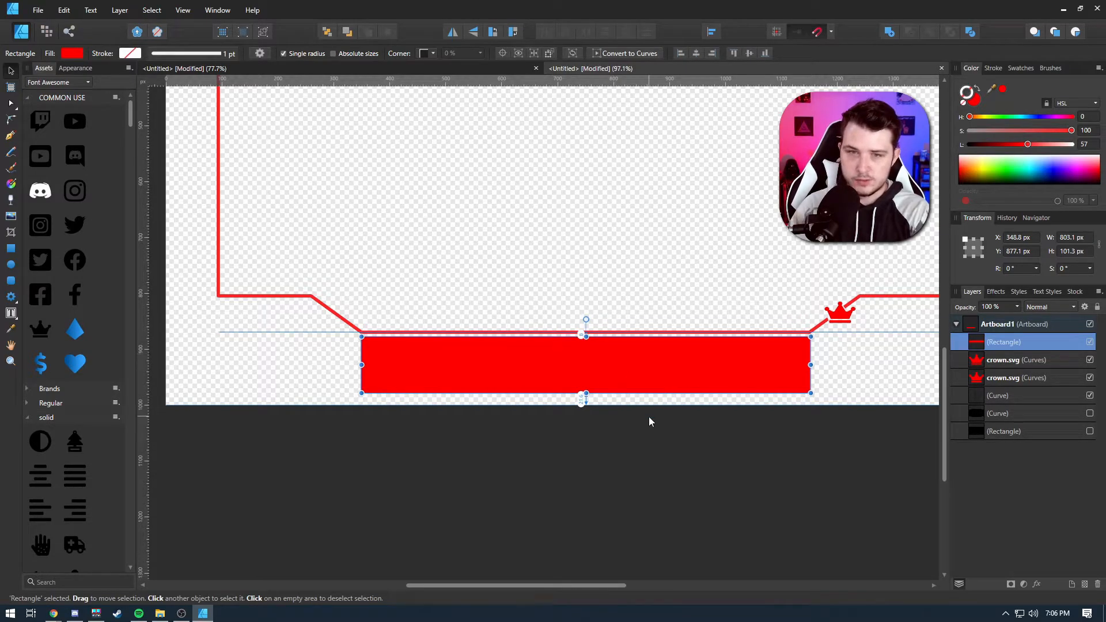
click(851, 332)
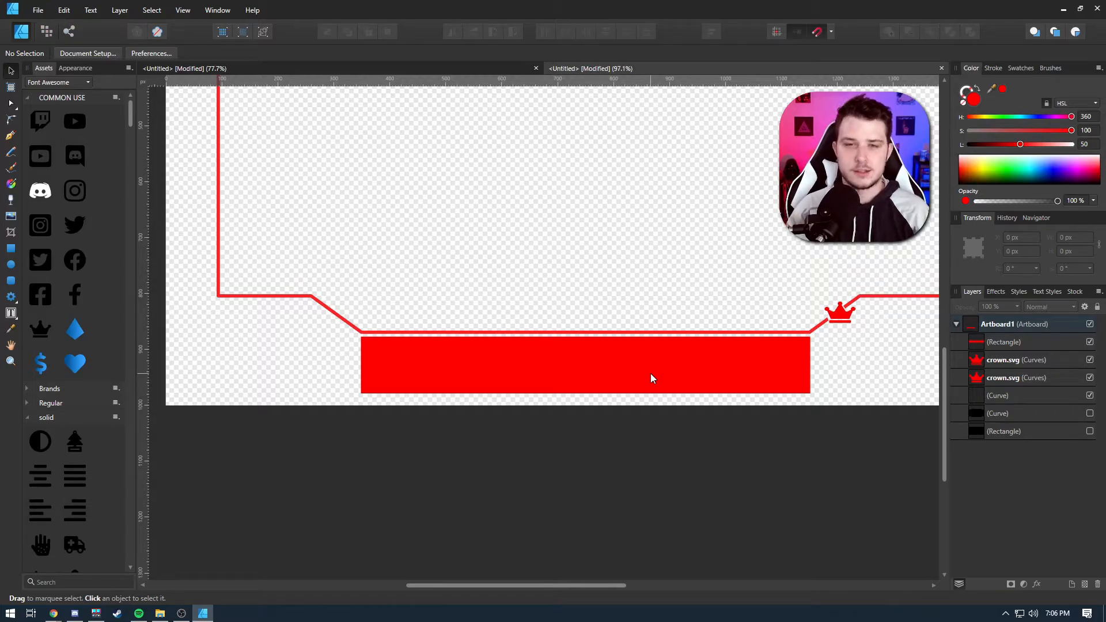
Round only the rectangle's two bottom corners at 100%, and widen it symmetrically to about 910 px.
click(651, 375)
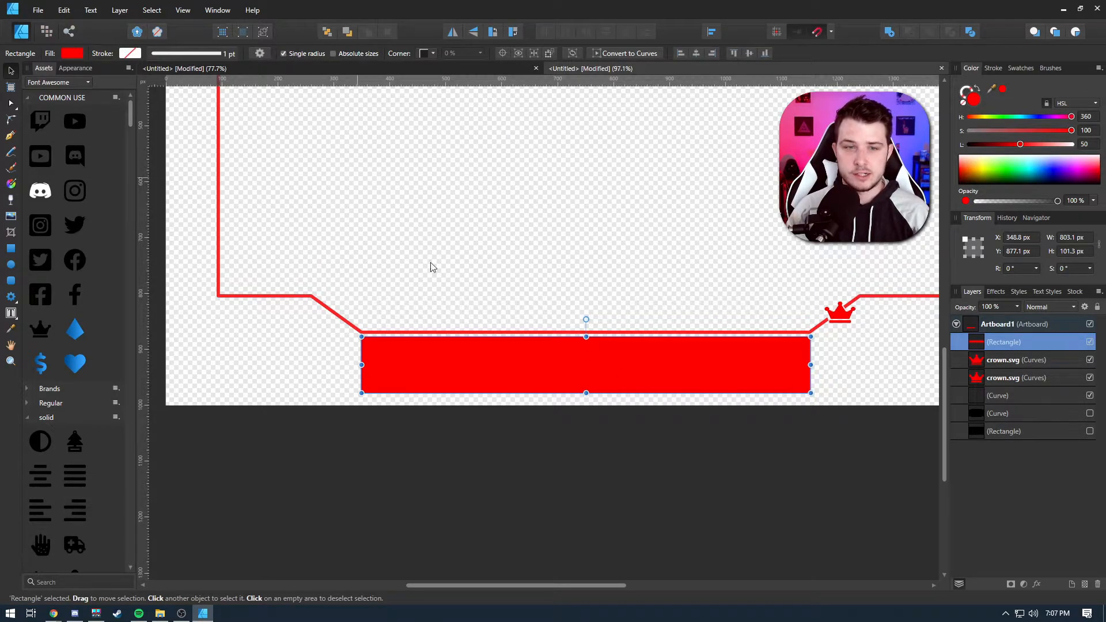
click(286, 53)
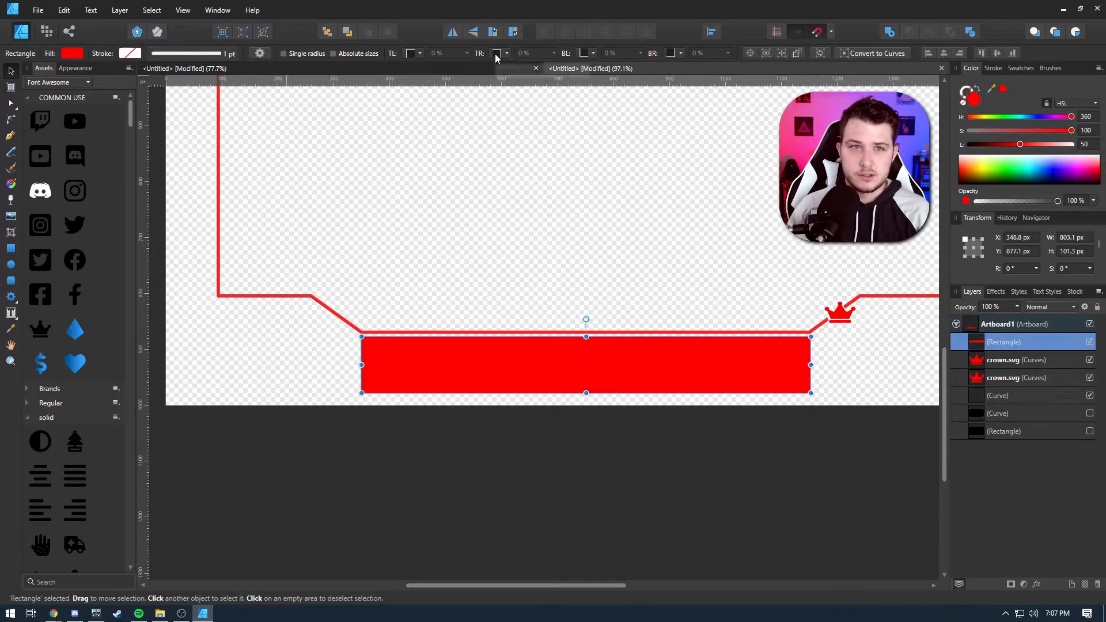
click(592, 53)
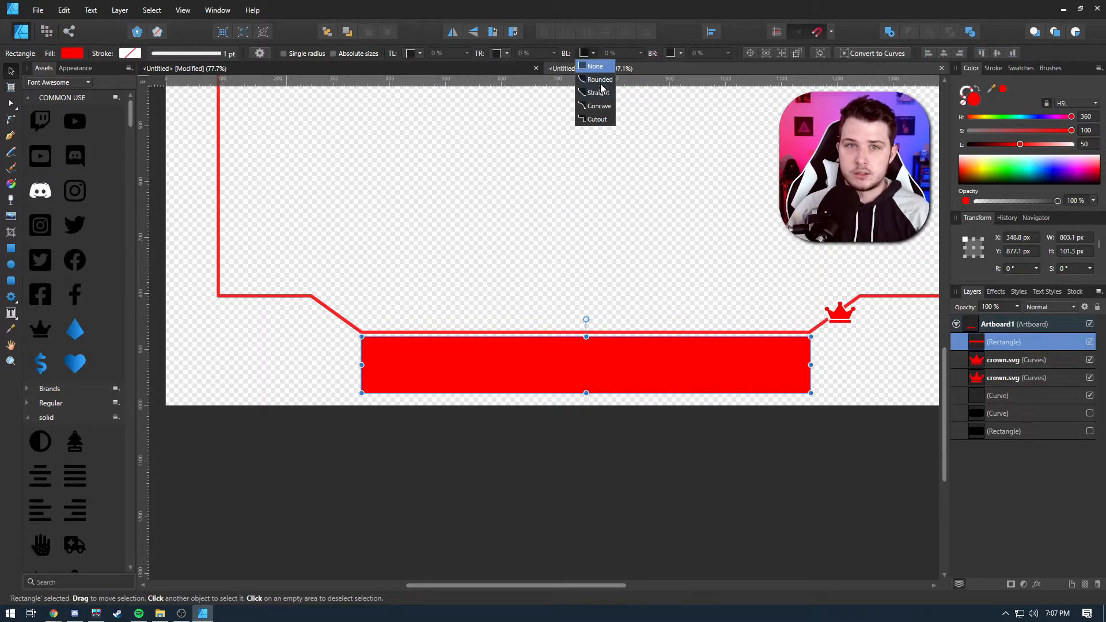
click(599, 78)
click(707, 54)
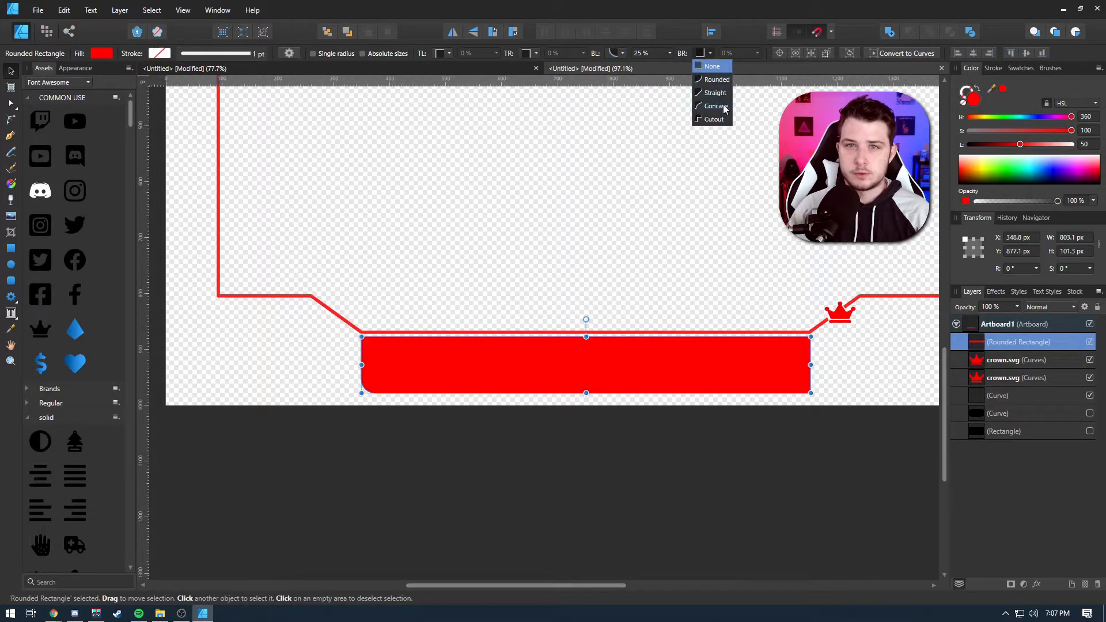
click(717, 80)
click(622, 53)
click(661, 53)
click(668, 53)
drag(673, 65, 821, 66)
click(758, 53)
click(685, 433)
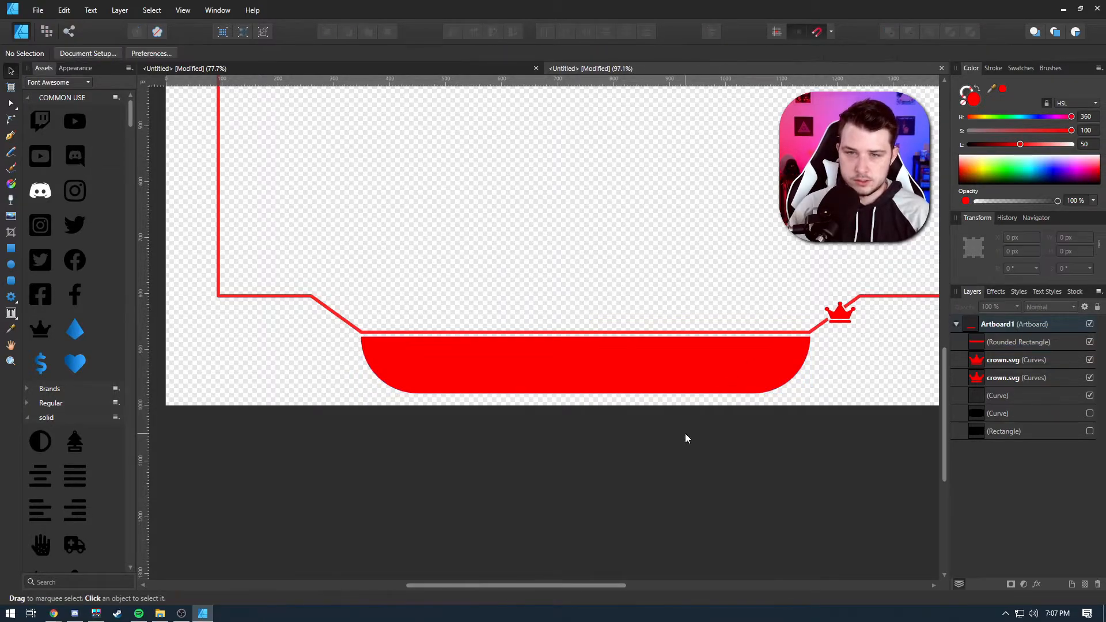
click(775, 375)
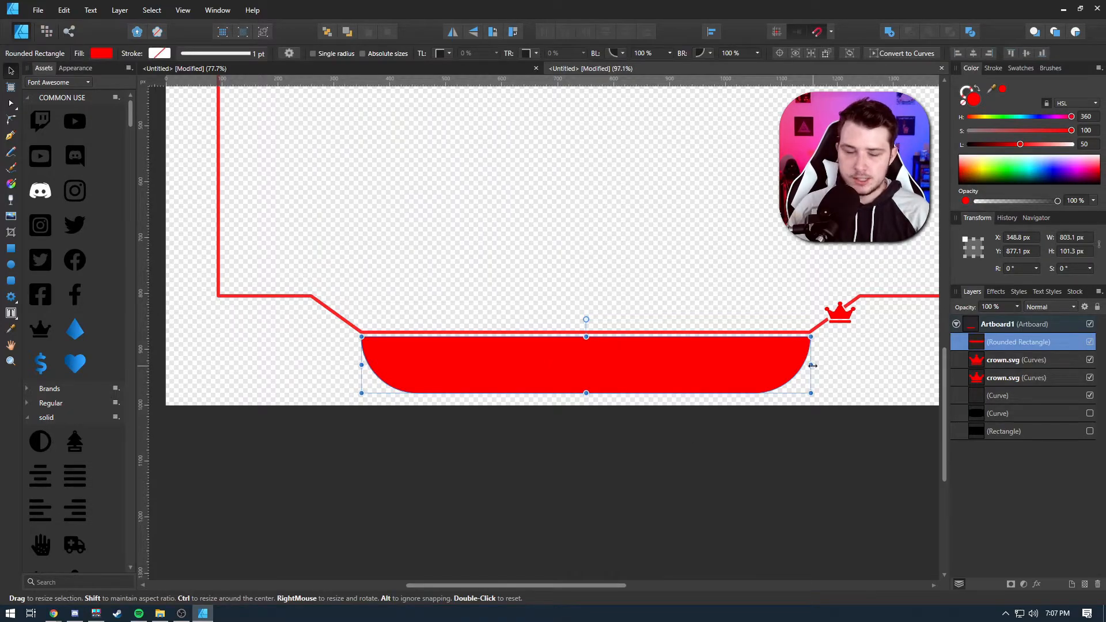
drag(813, 365, 838, 365)
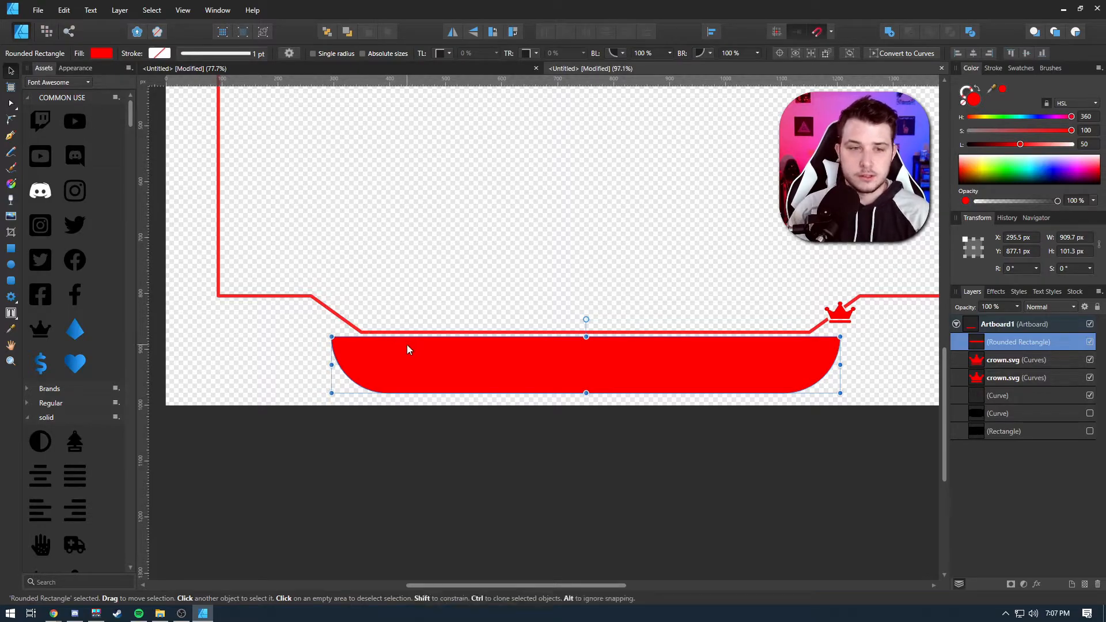
Apply a vertical linear gradient to the rounded rectangle, from dark red at its top to a lighter red with lightness 66 at its bottom.
key(g)
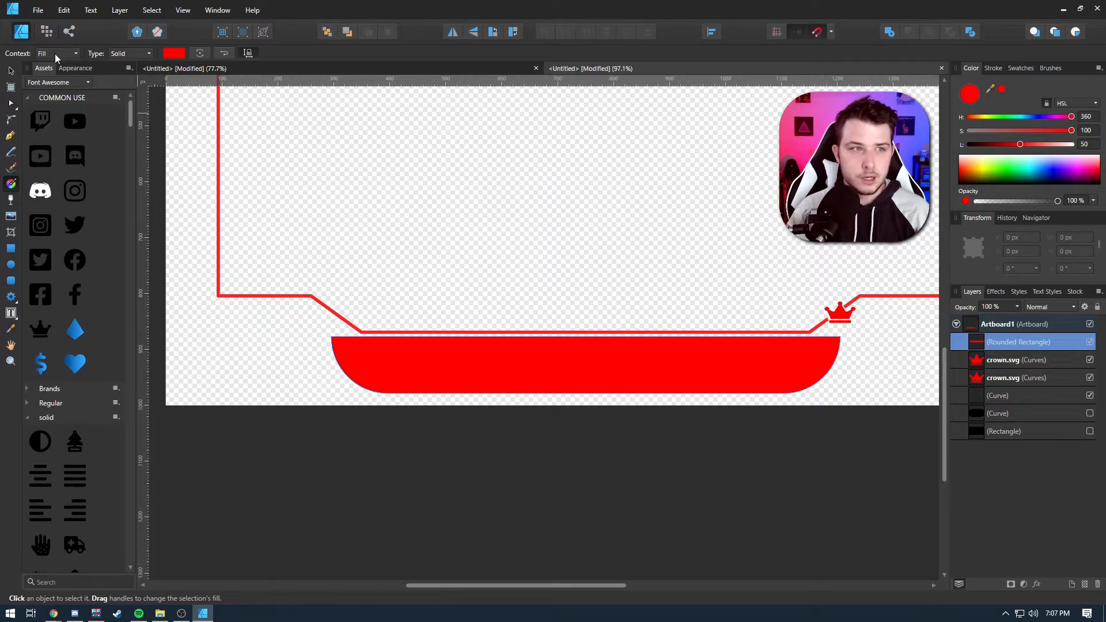
drag(582, 336, 586, 393)
click(586, 337)
drag(997, 145, 1038, 145)
click(586, 394)
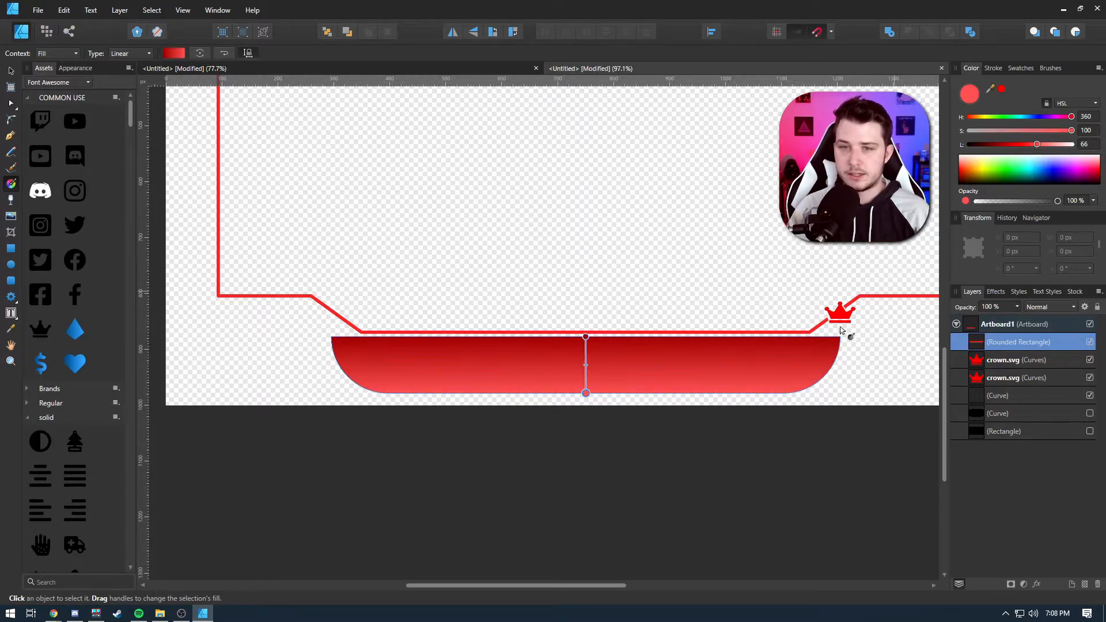
Set the bar gradient's top stop to 20% opacity and its bottom stop to lightness 58.
click(585, 337)
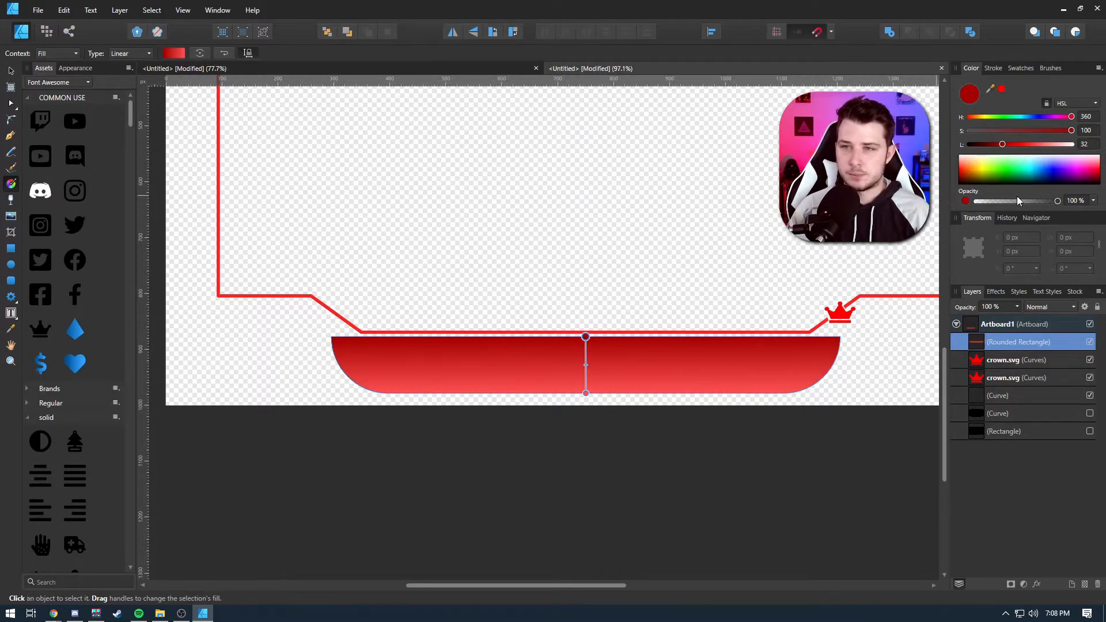
drag(1057, 202, 996, 202)
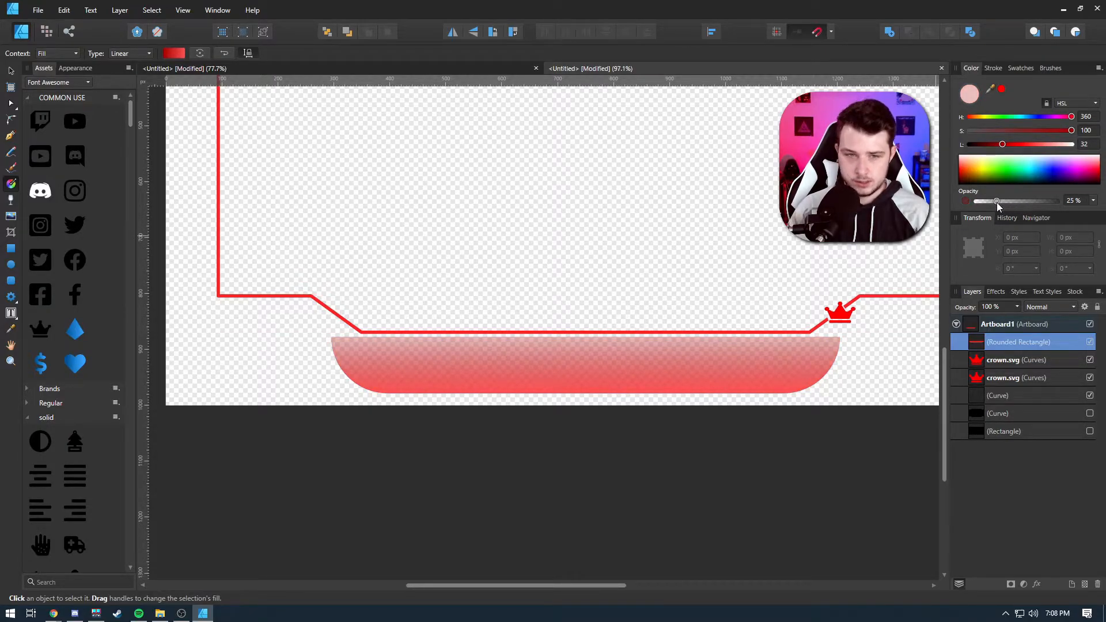
drag(993, 203, 993, 203)
click(585, 393)
drag(1039, 149, 1031, 146)
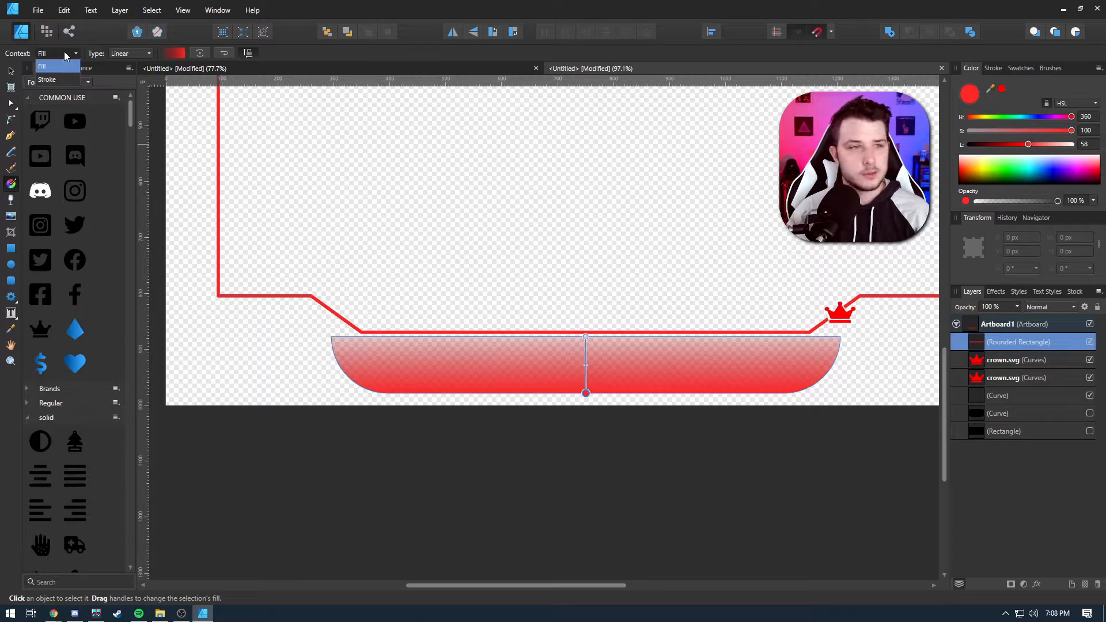
Apply a vertical linear gradient to the red bar's stroke, with the top stop's opacity reduced to 18%.
click(67, 78)
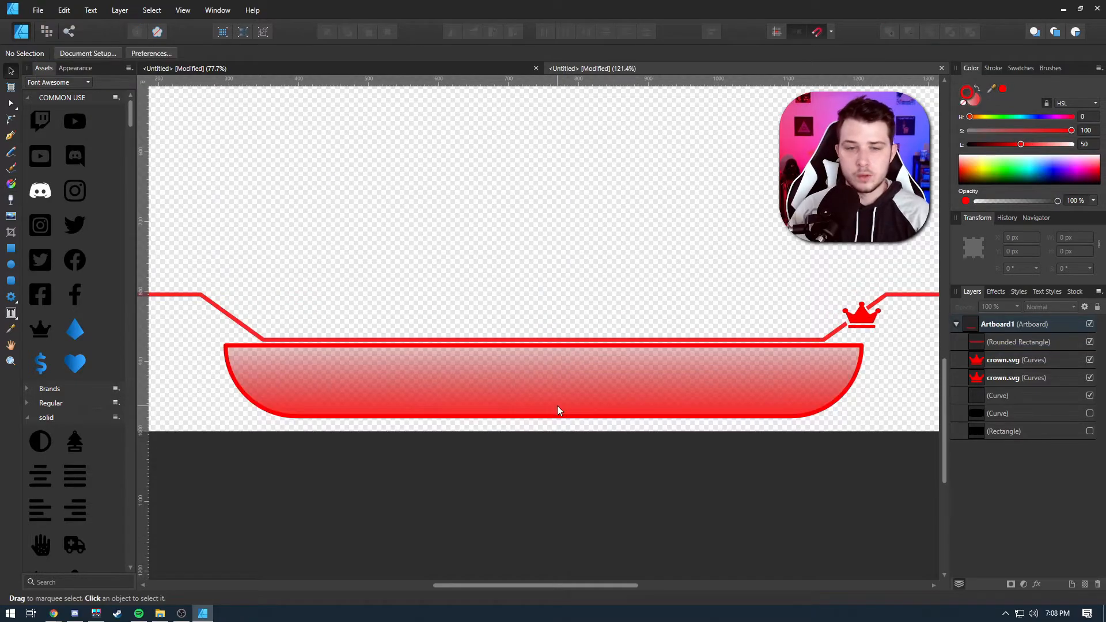
key(g)
click(56, 53)
click(61, 80)
click(542, 380)
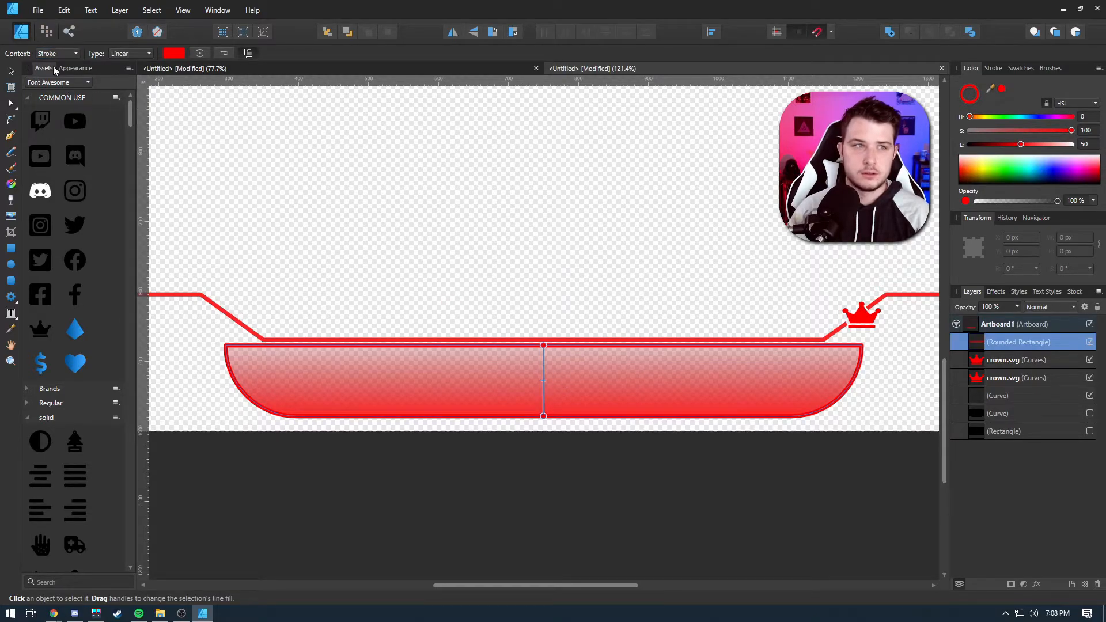
click(59, 75)
click(543, 345)
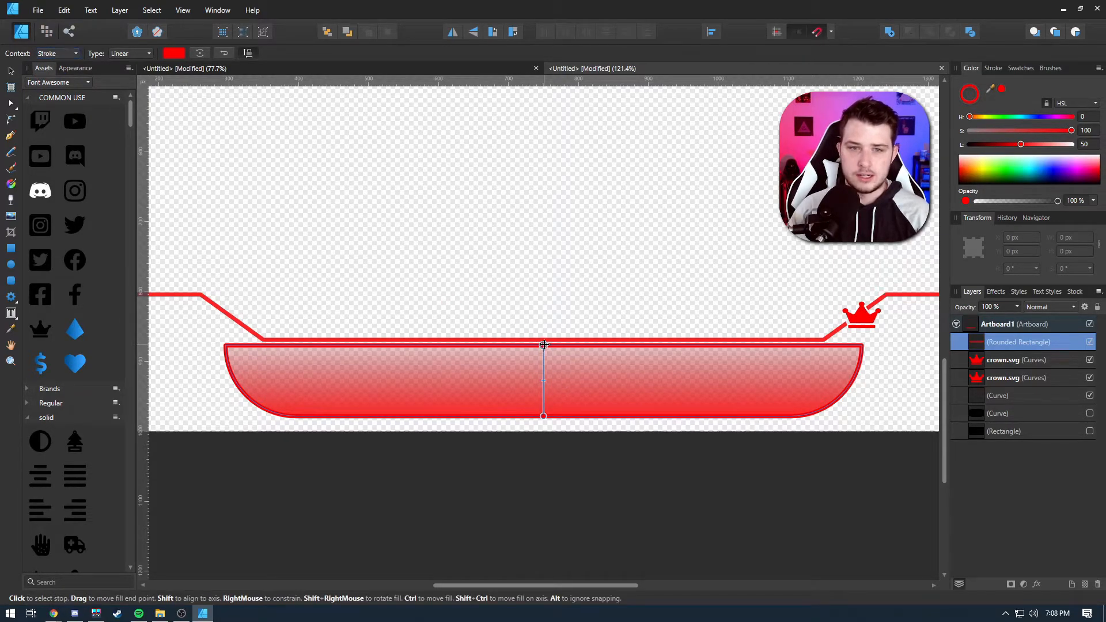
drag(1056, 201, 1003, 200)
Align the bar's stroke to the inside of its edge.
click(993, 68)
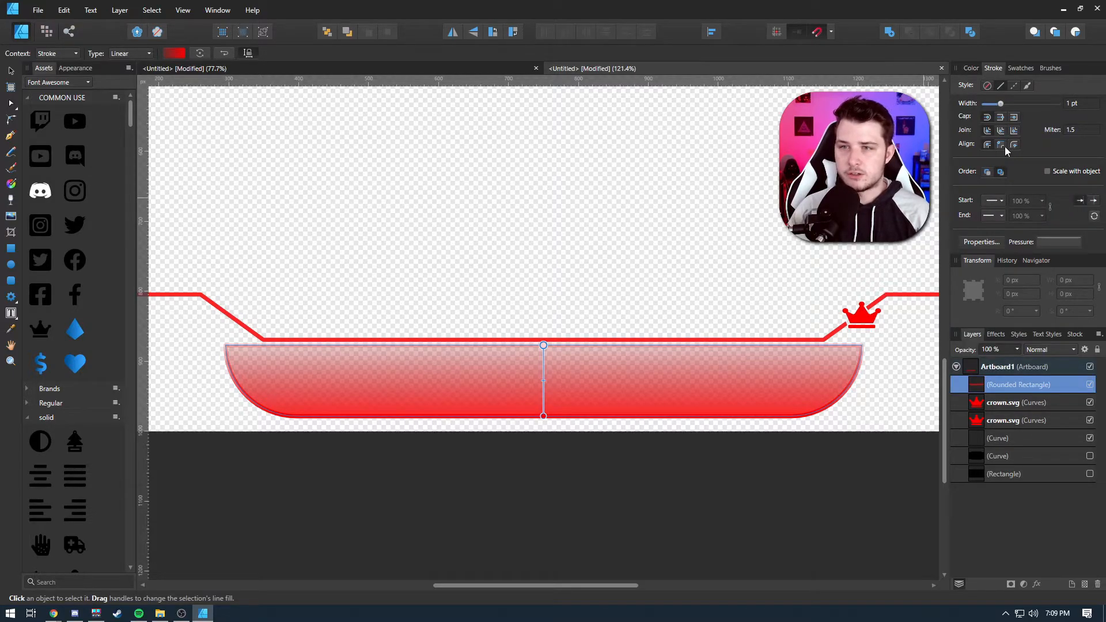
click(1014, 147)
click(1004, 146)
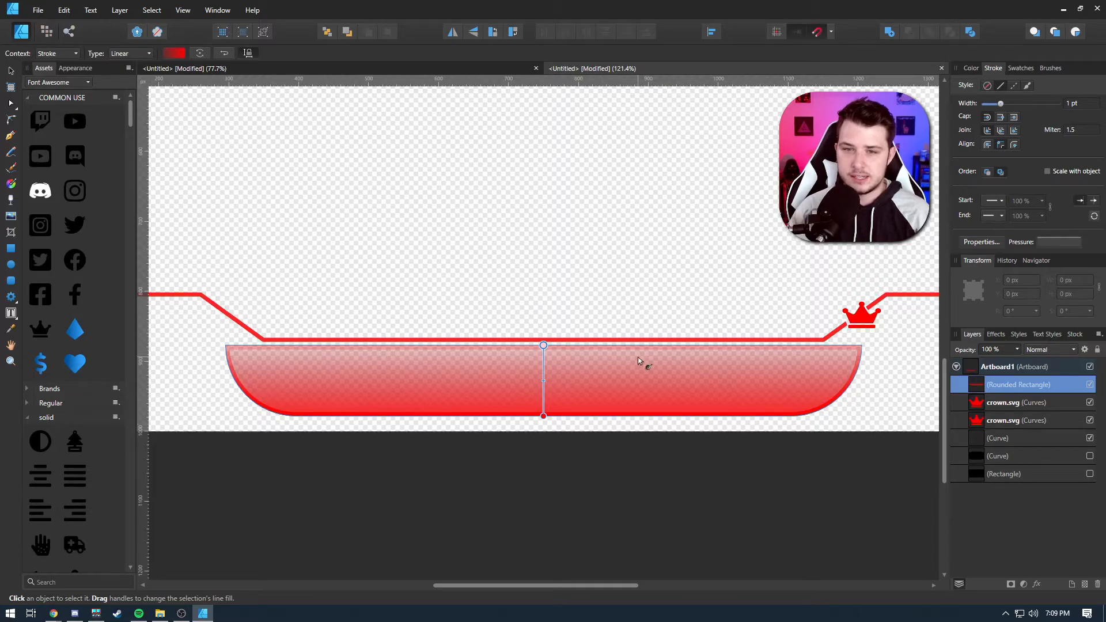
Raise the opacity of the bar's top stroke gradient stop to 50% and deselect the bar.
click(971, 69)
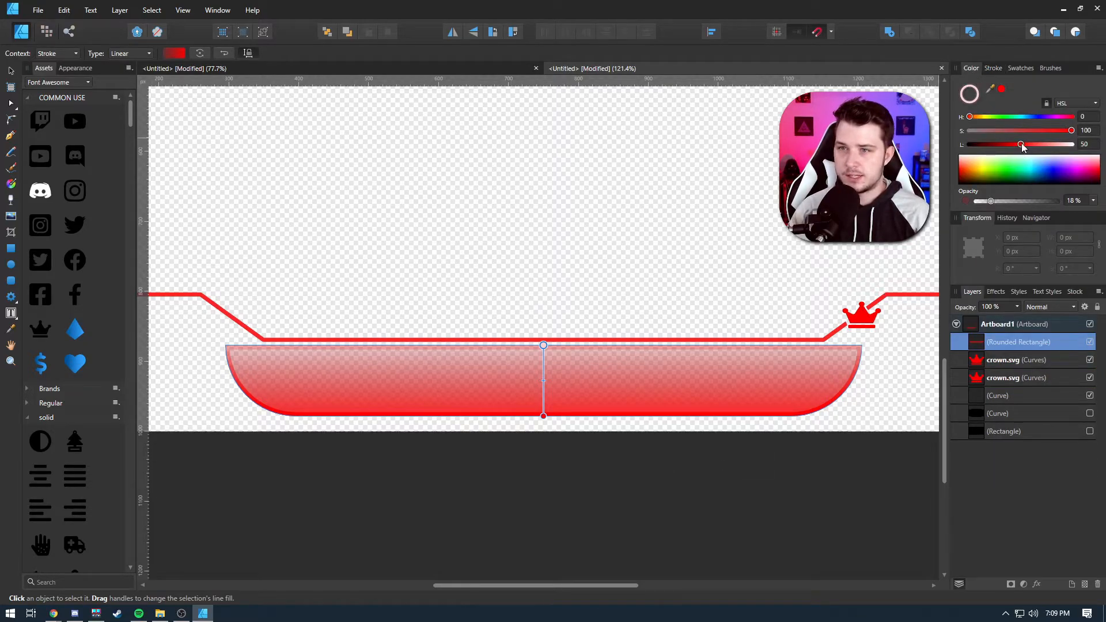
drag(991, 199, 1017, 199)
click(11, 71)
click(415, 520)
scroll(596, 531, down, 3)
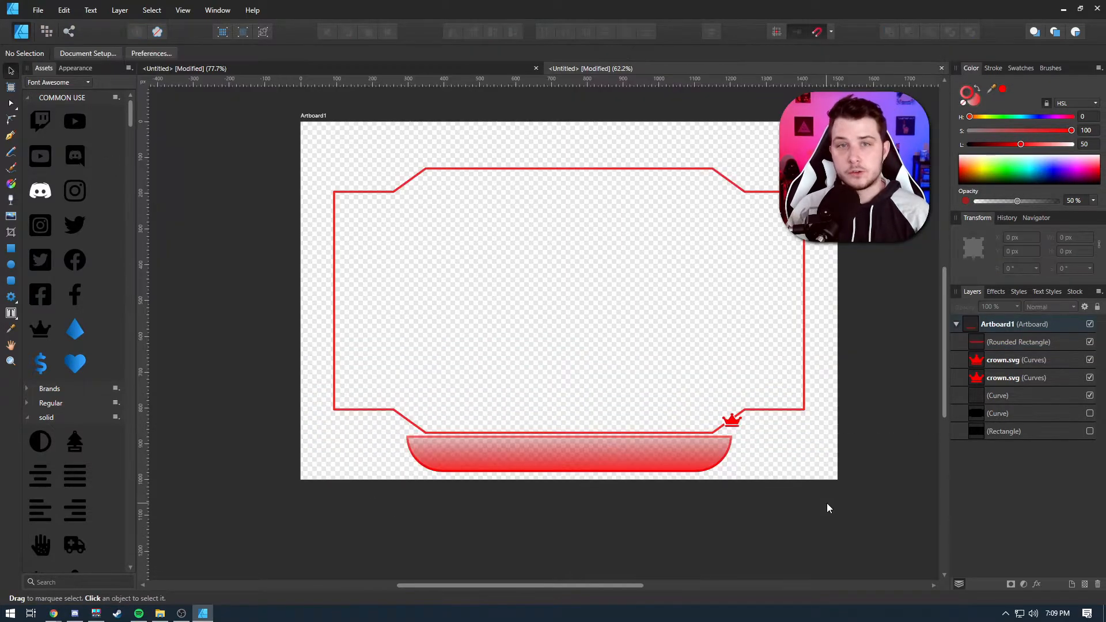
Show the black angled-corner shape, and group the red outline curve with the larger crown used to cut it.
click(1090, 414)
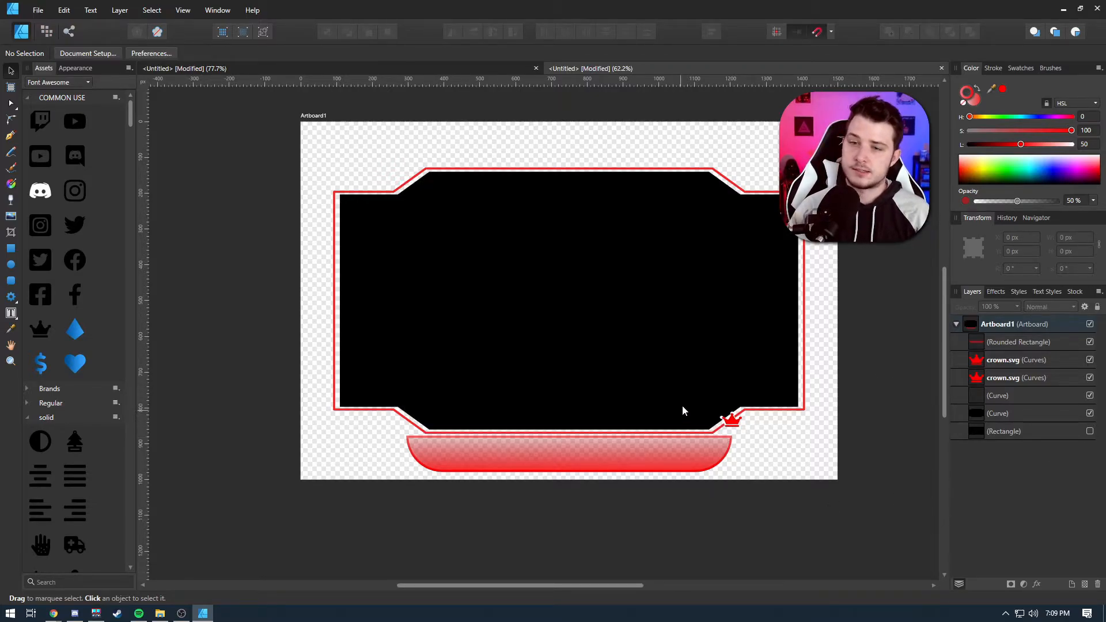
scroll(728, 427, up, 10)
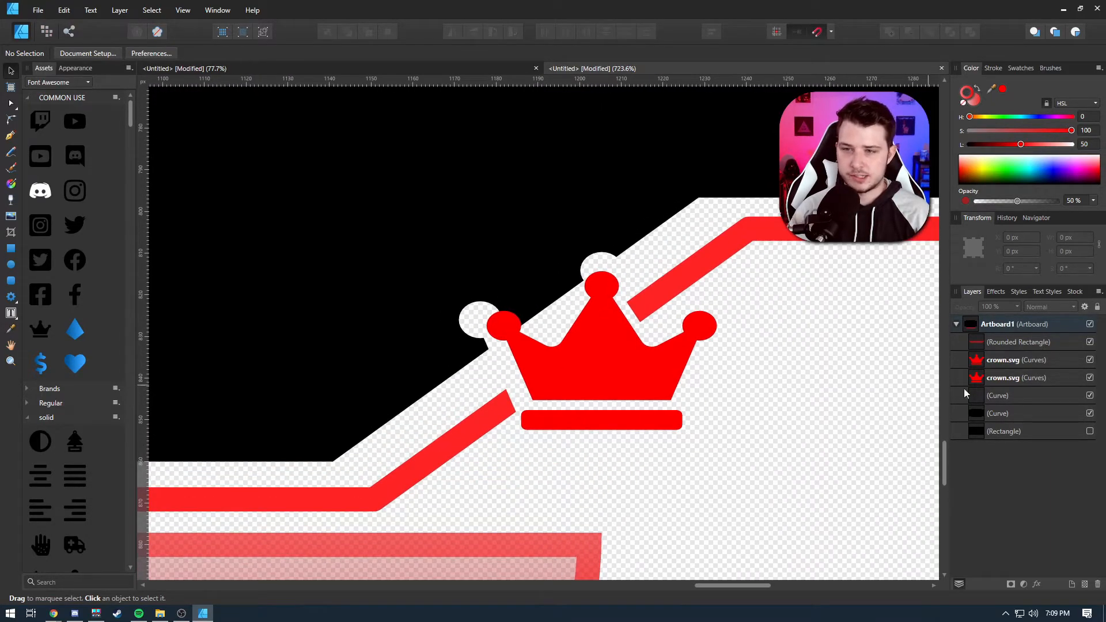
click(1008, 395)
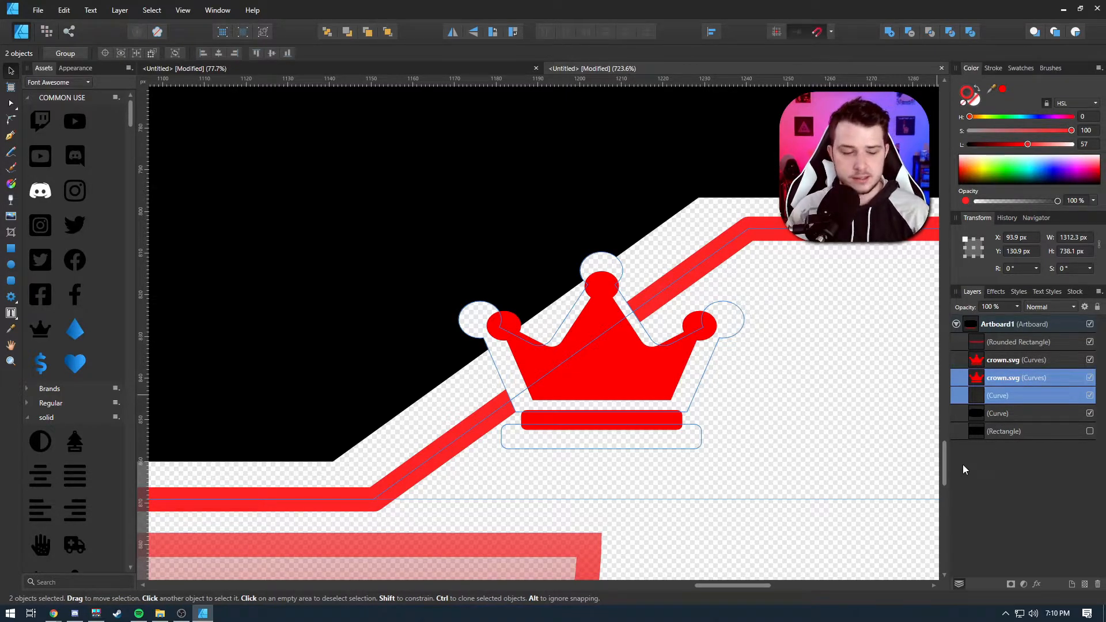
key(ctrl+g)
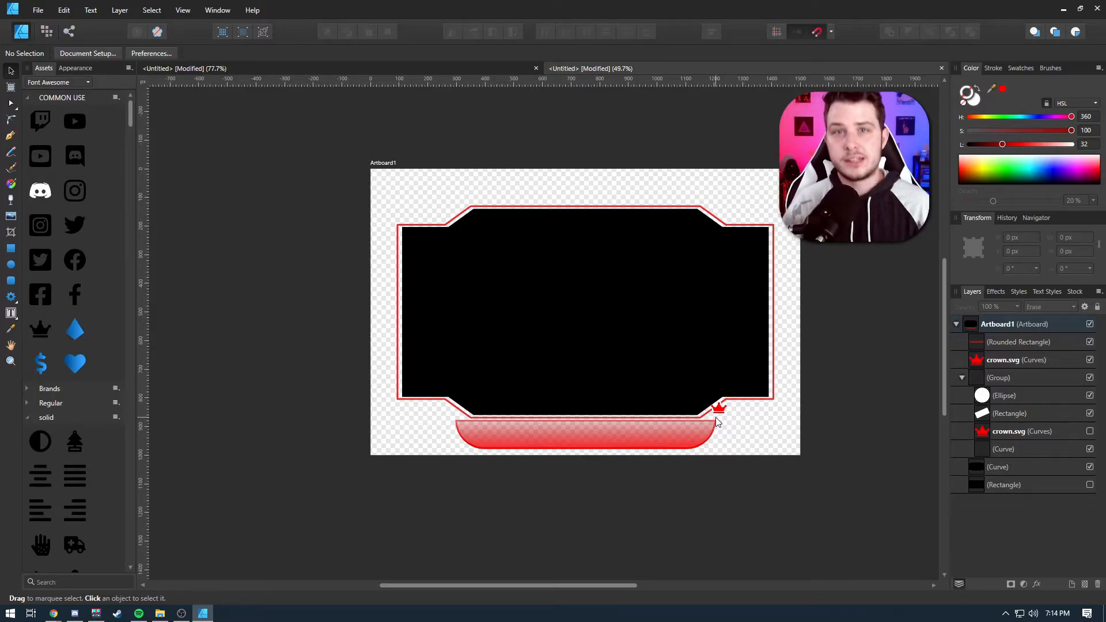
Export only the black angled-corner shape as a 1500 × 1000 px PNG, with the outline group, crown and bottom bar hidden.
click(963, 377)
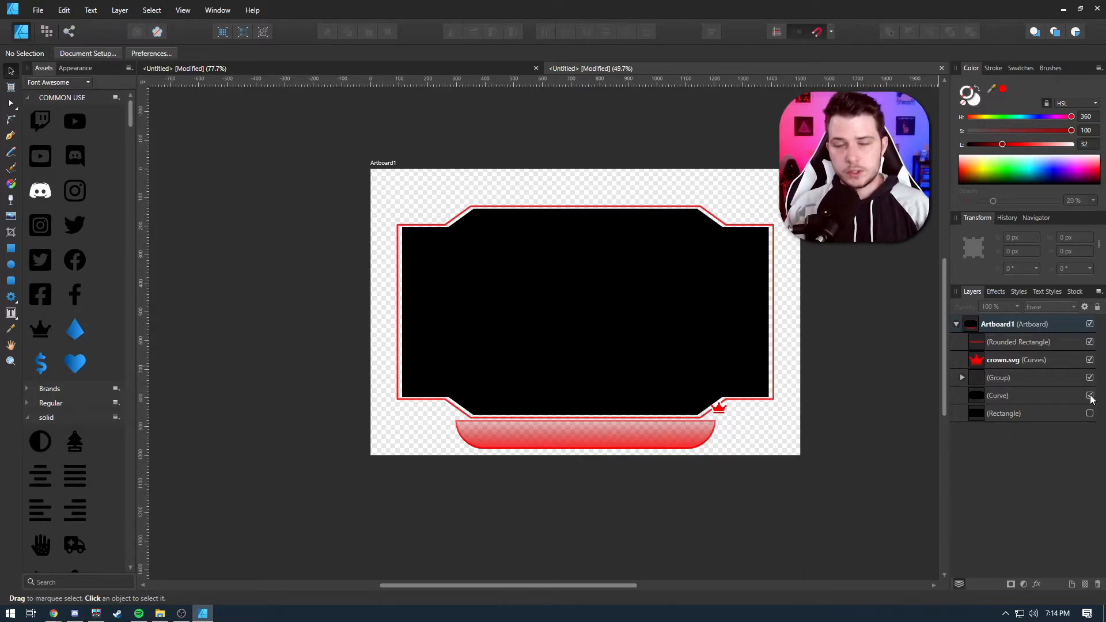
click(1090, 378)
click(1090, 359)
click(1090, 341)
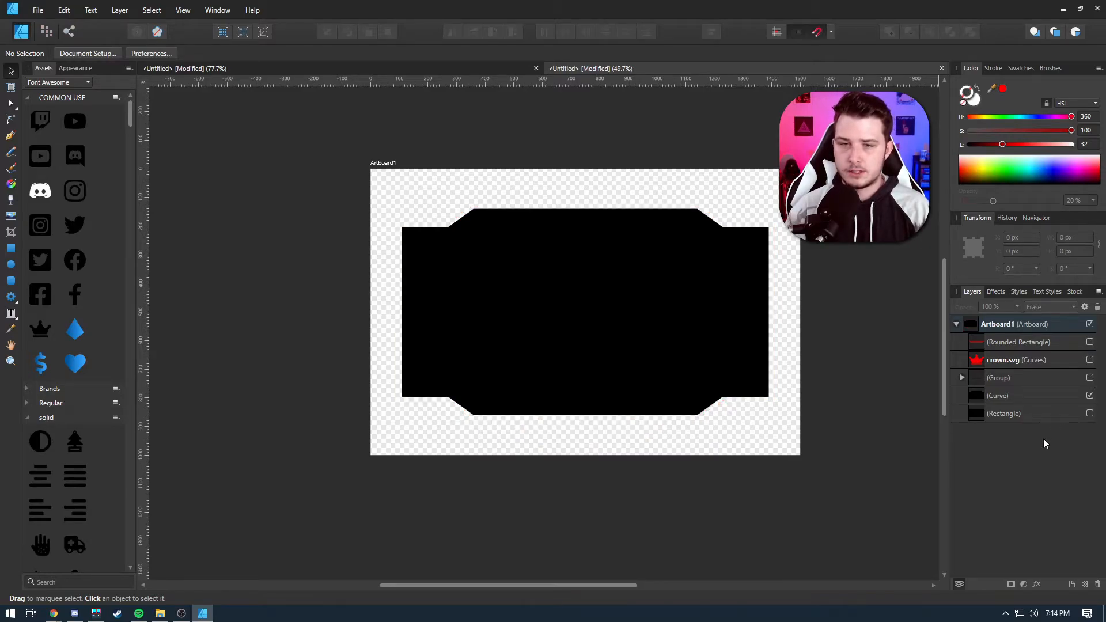
click(1018, 324)
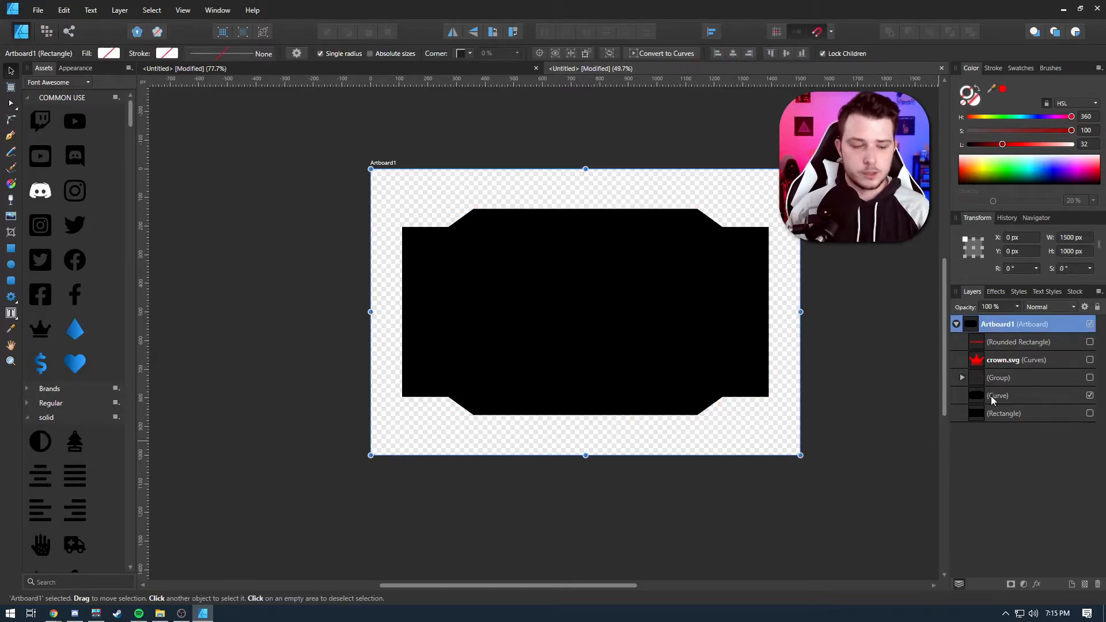
key(ctrl+alt+shift+w)
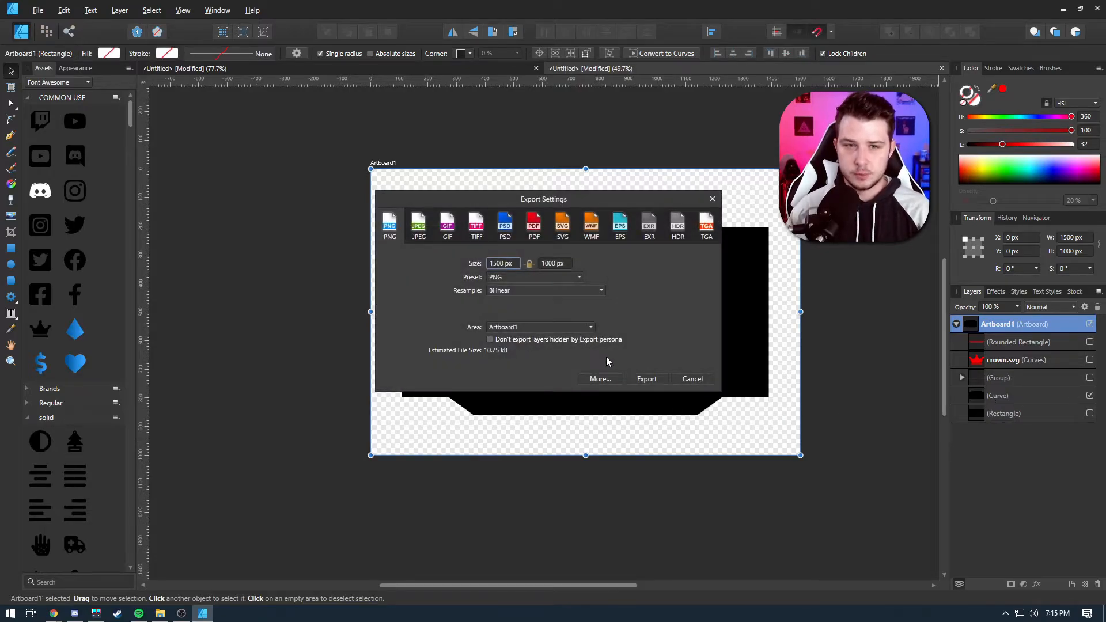
click(647, 378)
Export only the outline group, crown and bottom bar as a 1500 × 1000 px PNG, with the black shape hidden.
click(1090, 394)
click(1090, 377)
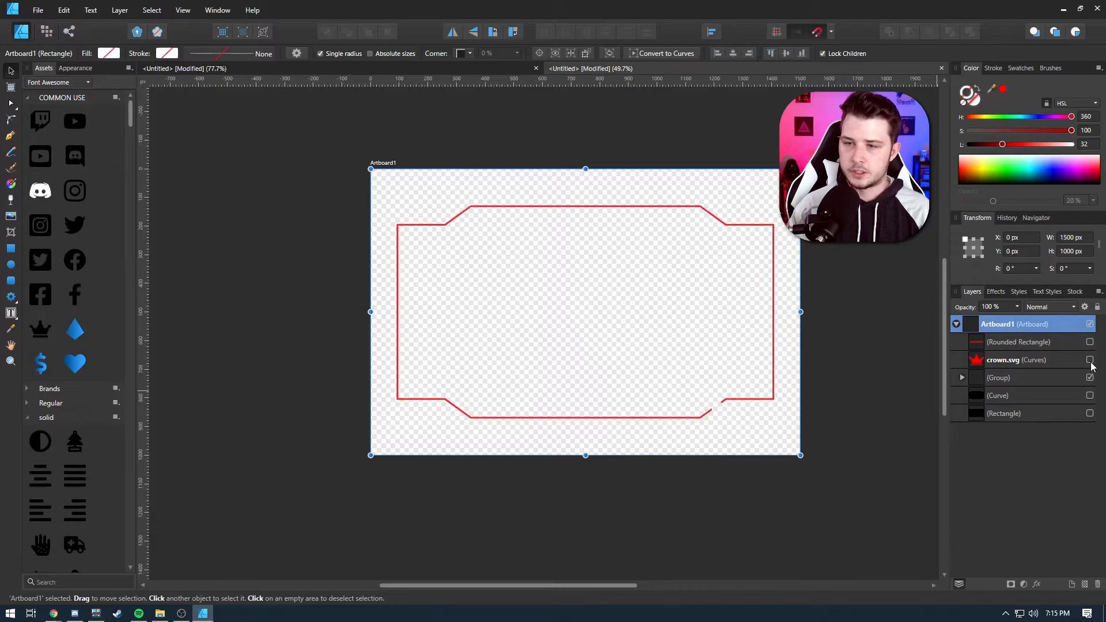
click(1090, 360)
click(1090, 341)
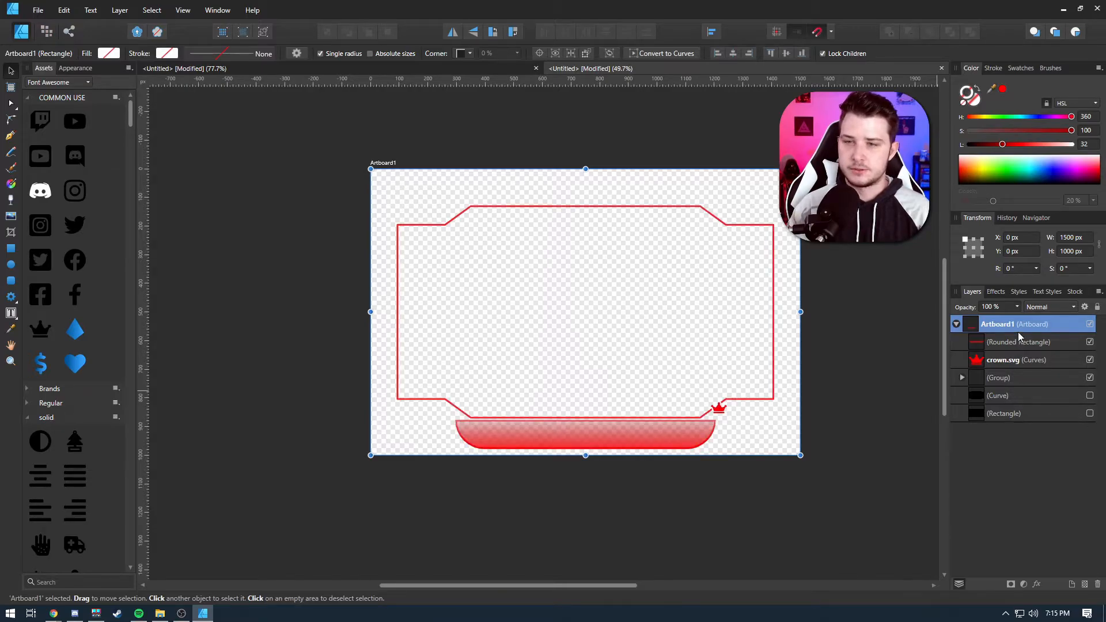
key(ctrl+alt+shift+w)
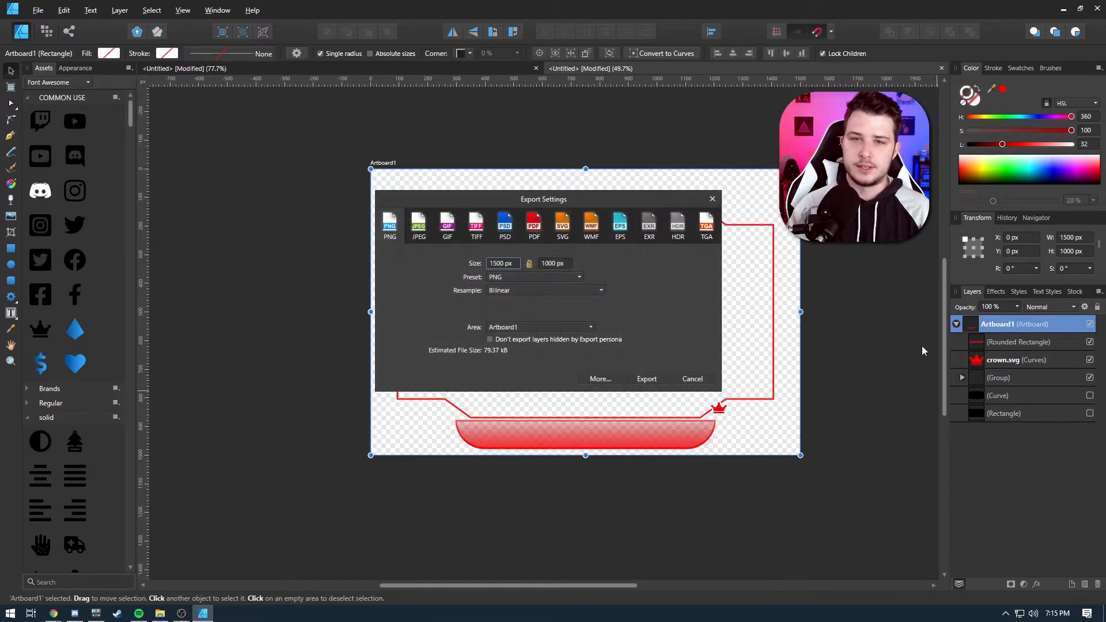
click(653, 381)
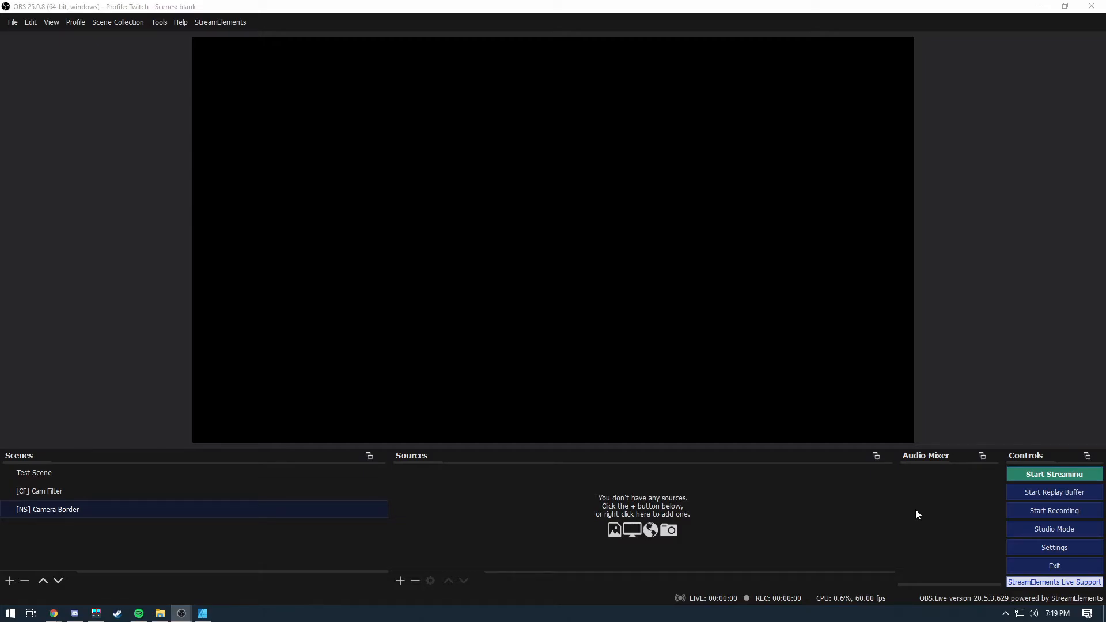
In OBS, add a Video Capture Device source using the HD Pro Webcam C920 to the [CF] Cam Filter scene and enlarge it.
click(167, 494)
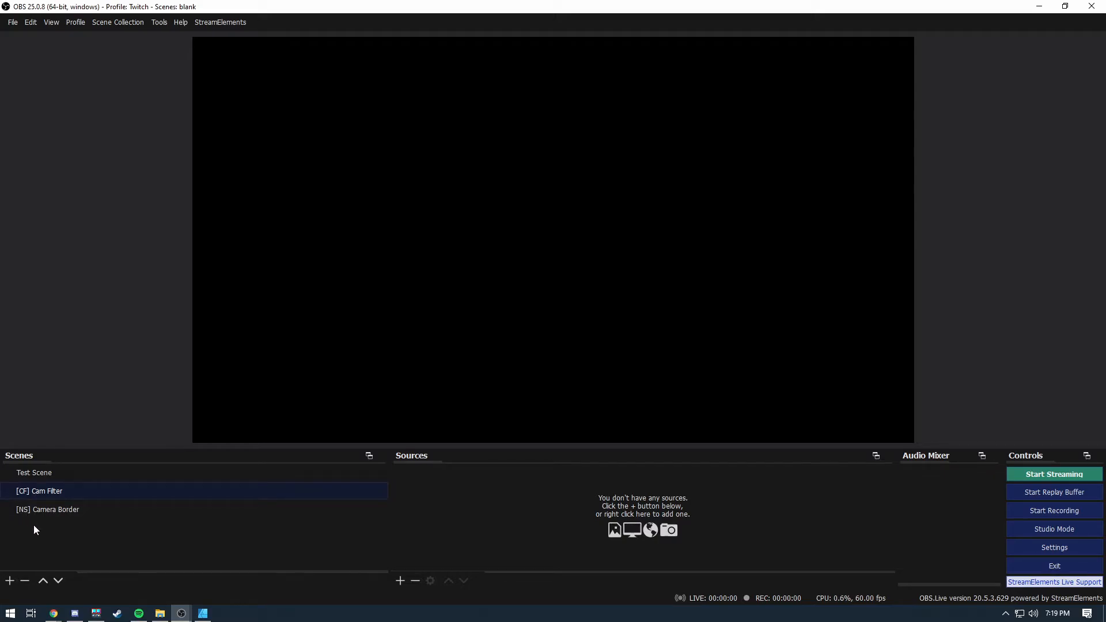
click(402, 581)
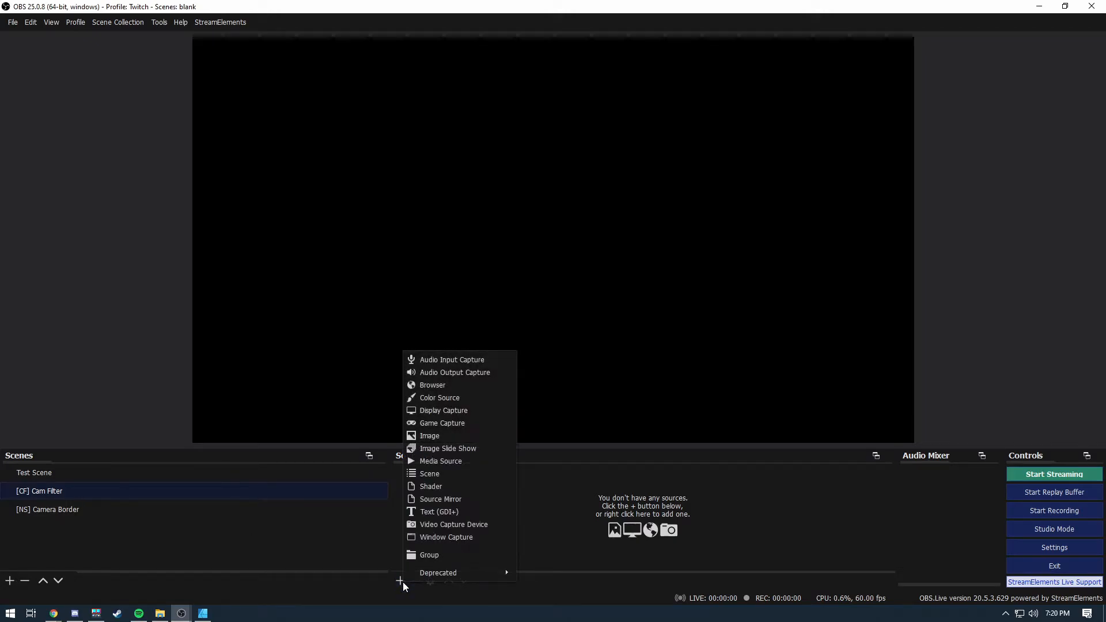
click(459, 524)
click(582, 383)
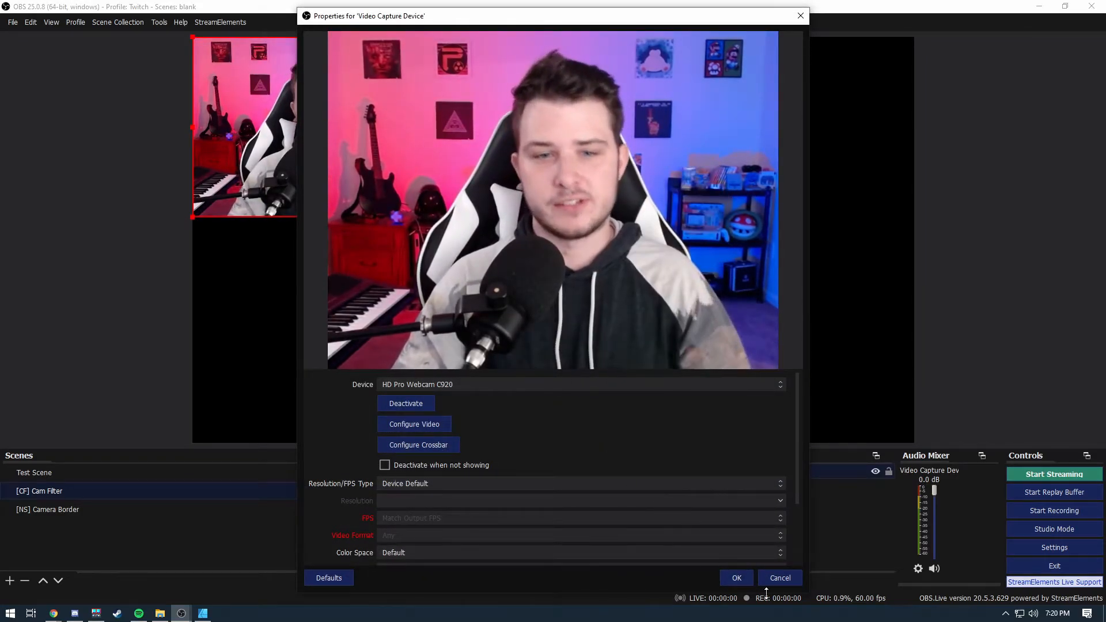
click(739, 580)
drag(574, 290, 732, 342)
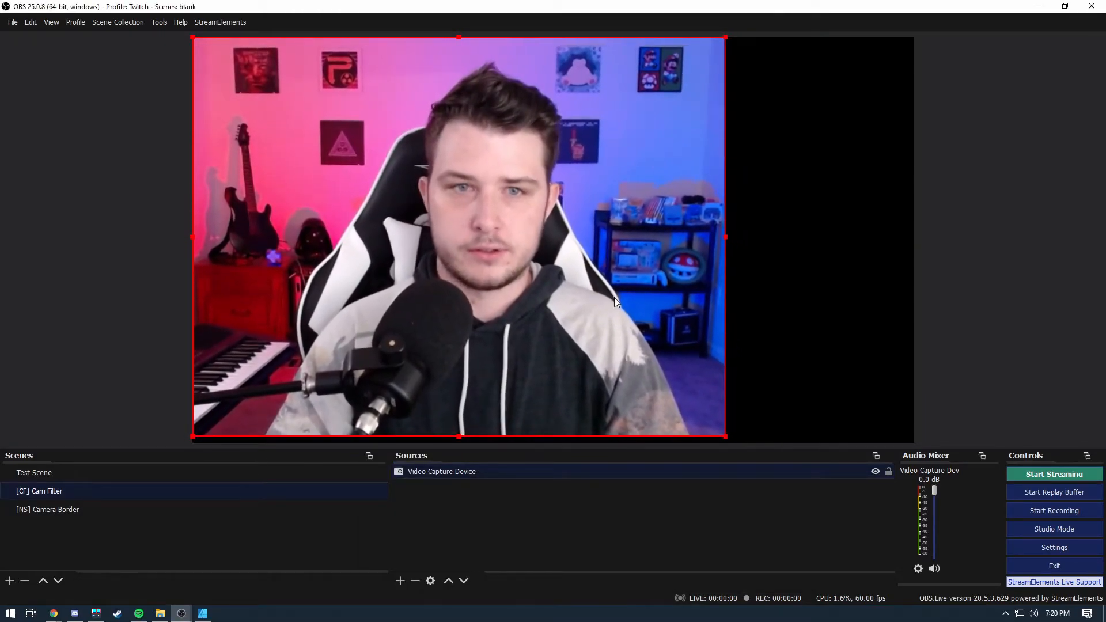
Switch the webcam source to a custom resolution of 1280x720.
double_click(614, 298)
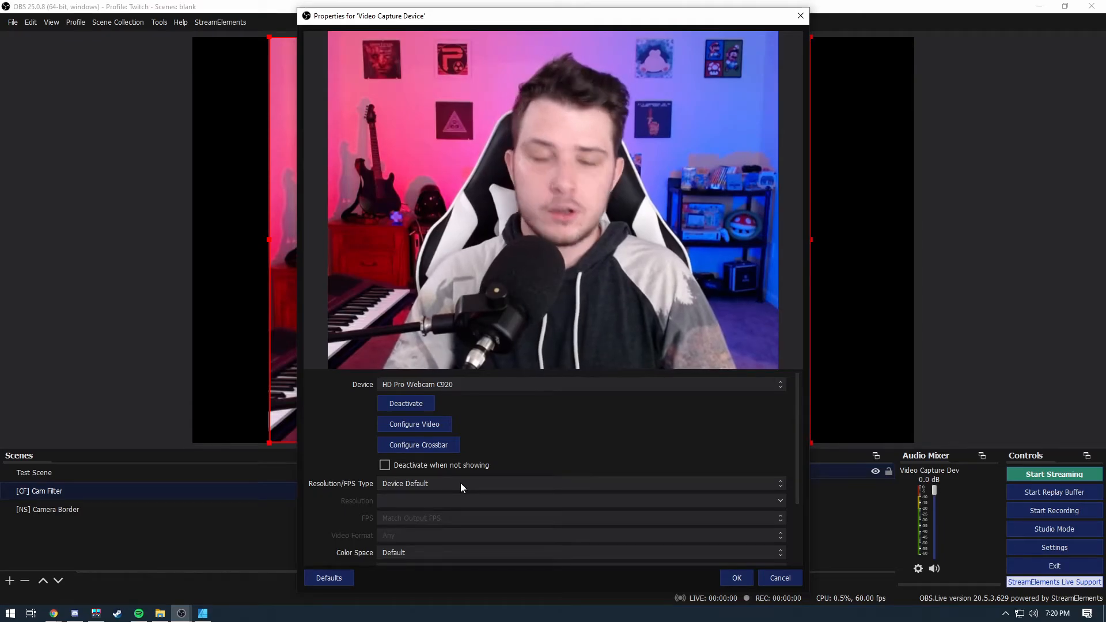
click(460, 487)
click(421, 498)
click(777, 501)
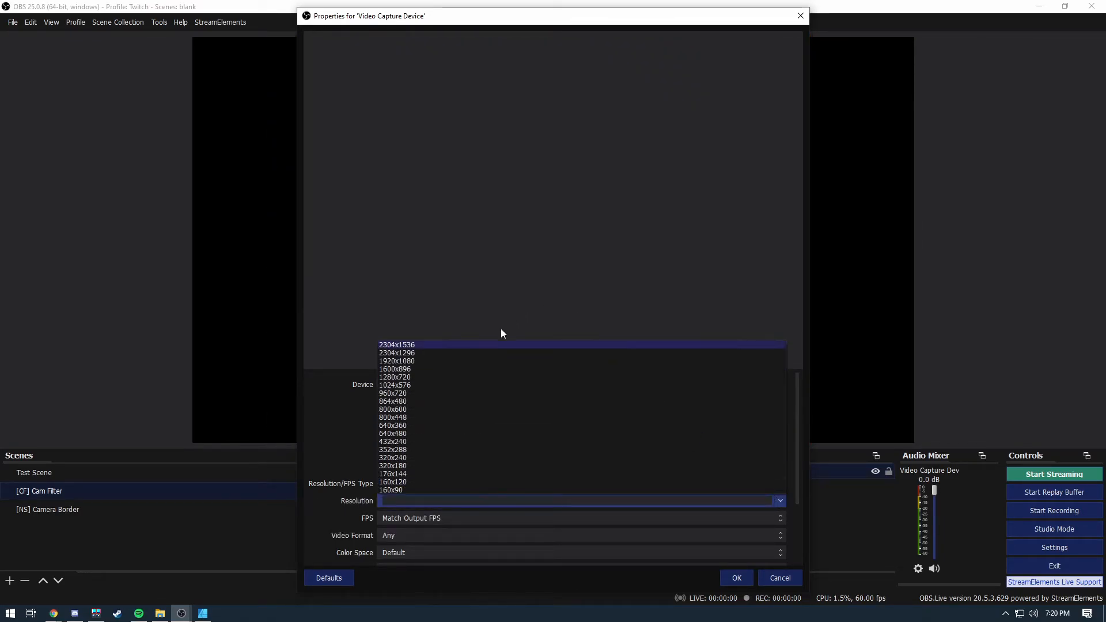
click(417, 376)
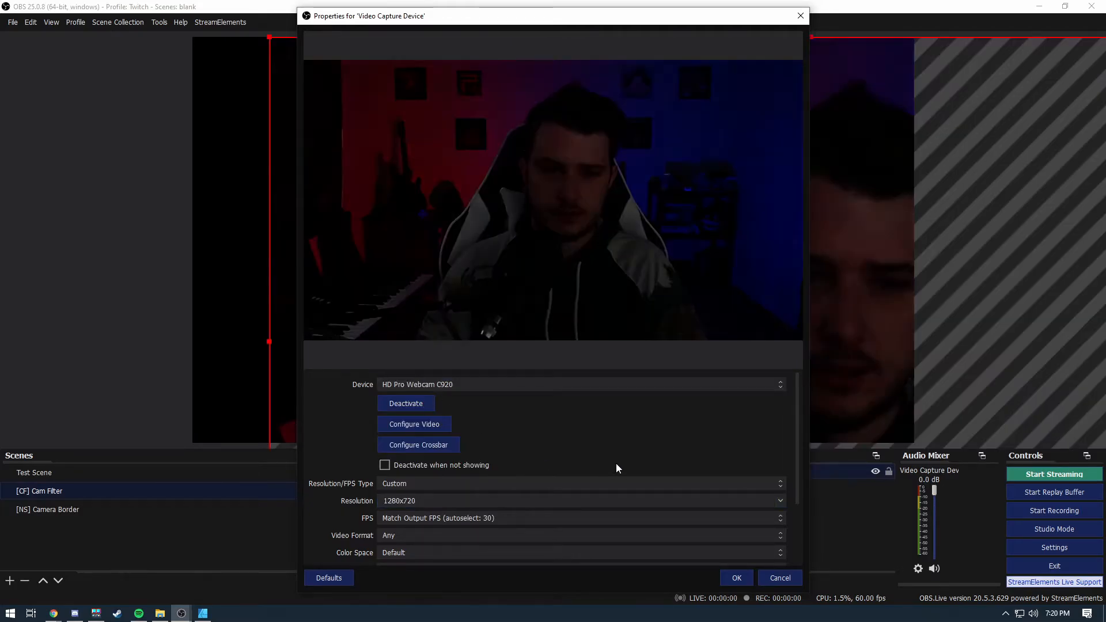
click(766, 578)
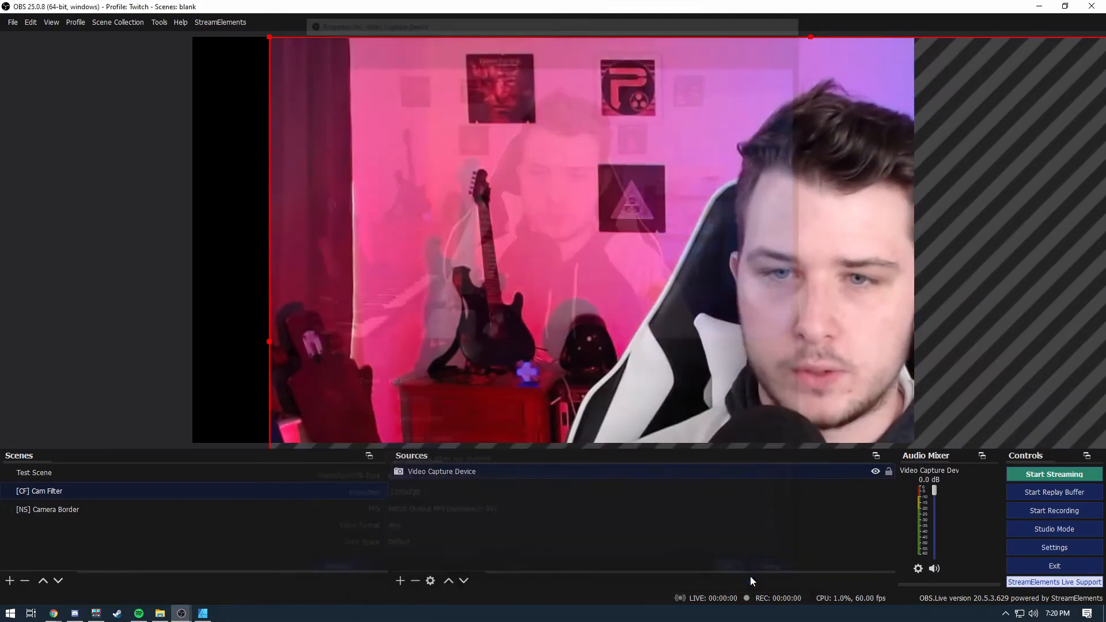
Scale and position the webcam source so that it fills the whole canvas, and deselect it.
drag(269, 37, 292, 92)
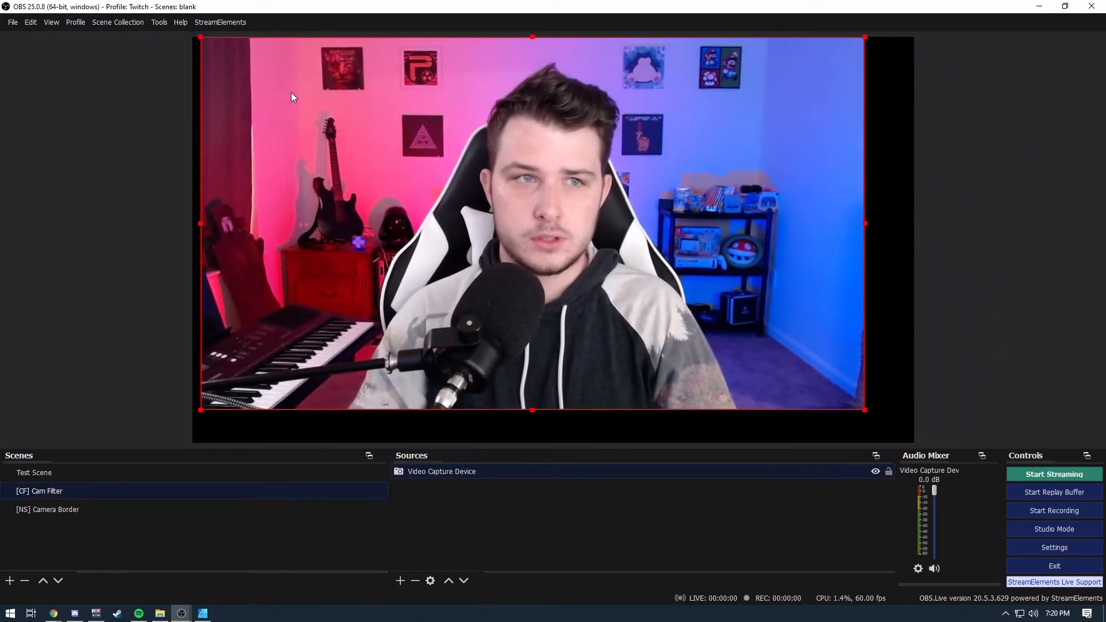
drag(874, 410, 954, 436)
click(979, 438)
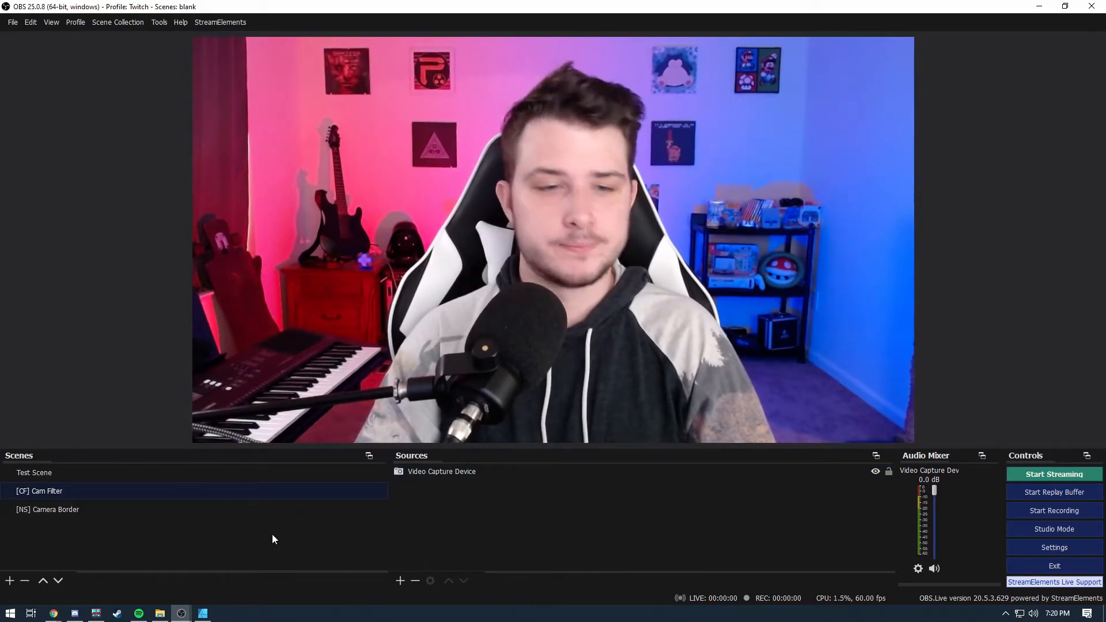
Add an Image Mask/Blend effect filter to the [CF] Cam Filter scene.
right_click(87, 493)
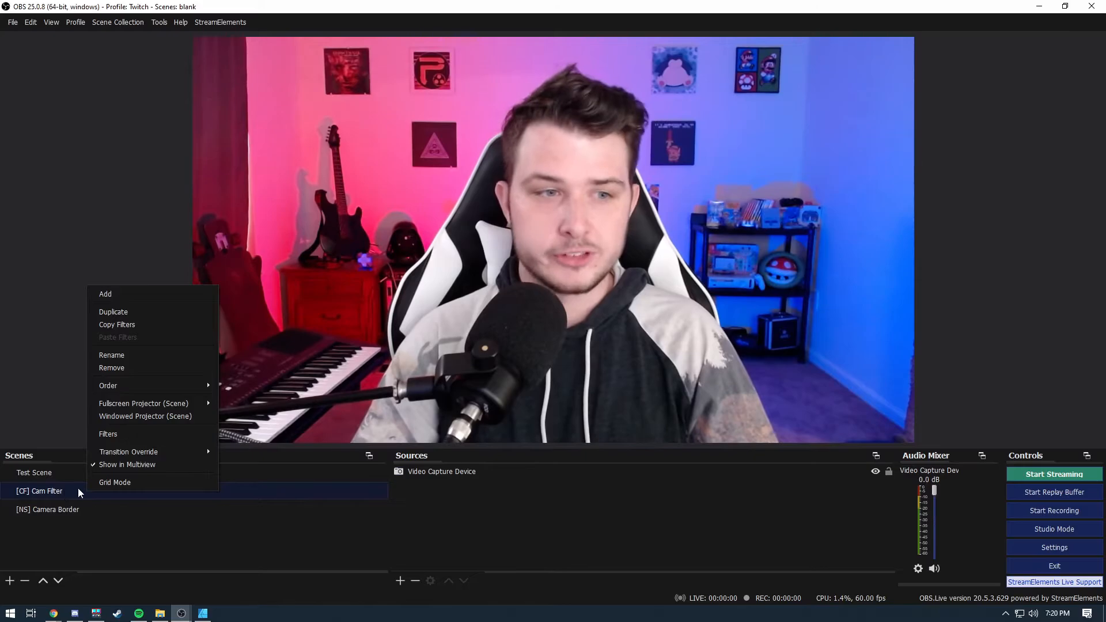
click(140, 432)
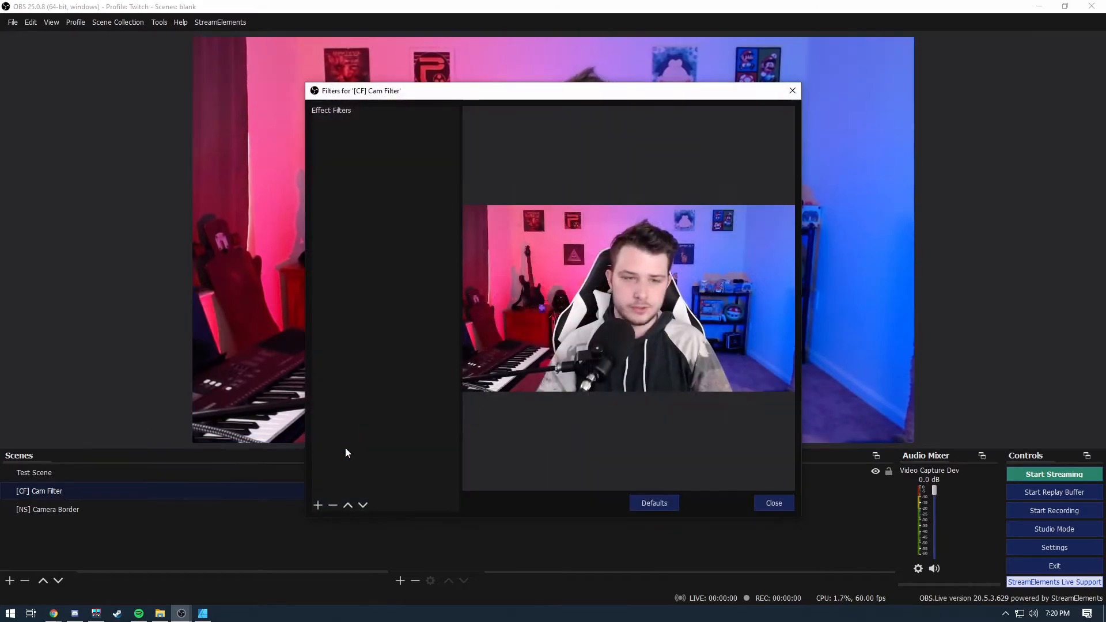
click(317, 505)
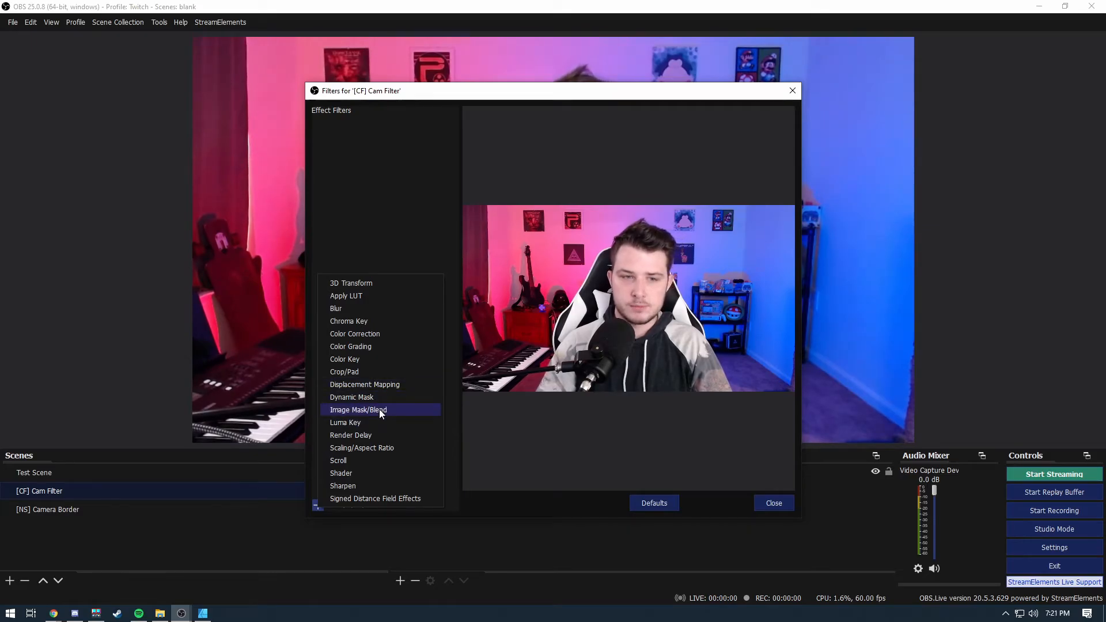
click(379, 409)
click(525, 322)
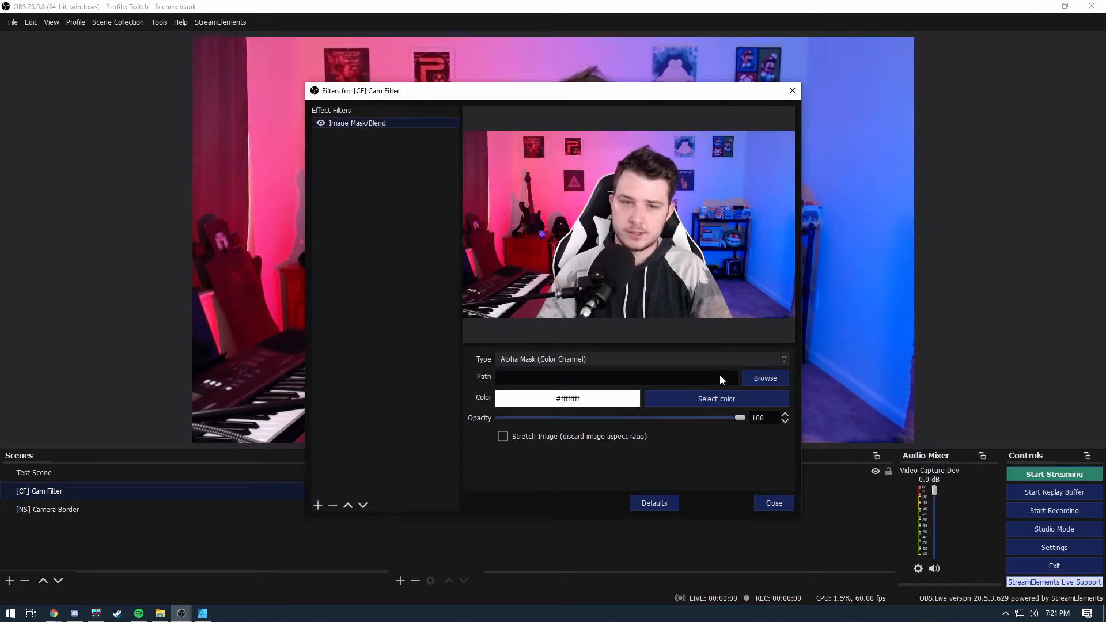
Set the mask filter's type to Alpha Mask (Alpha Channel) and load the rounded-square mask image.
click(558, 355)
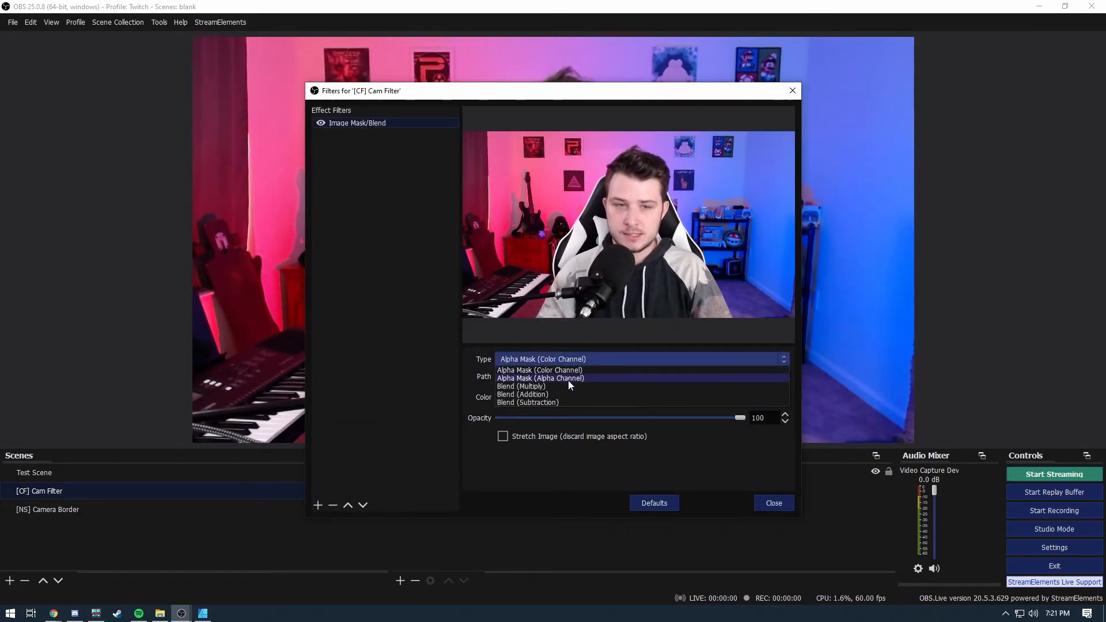
click(586, 377)
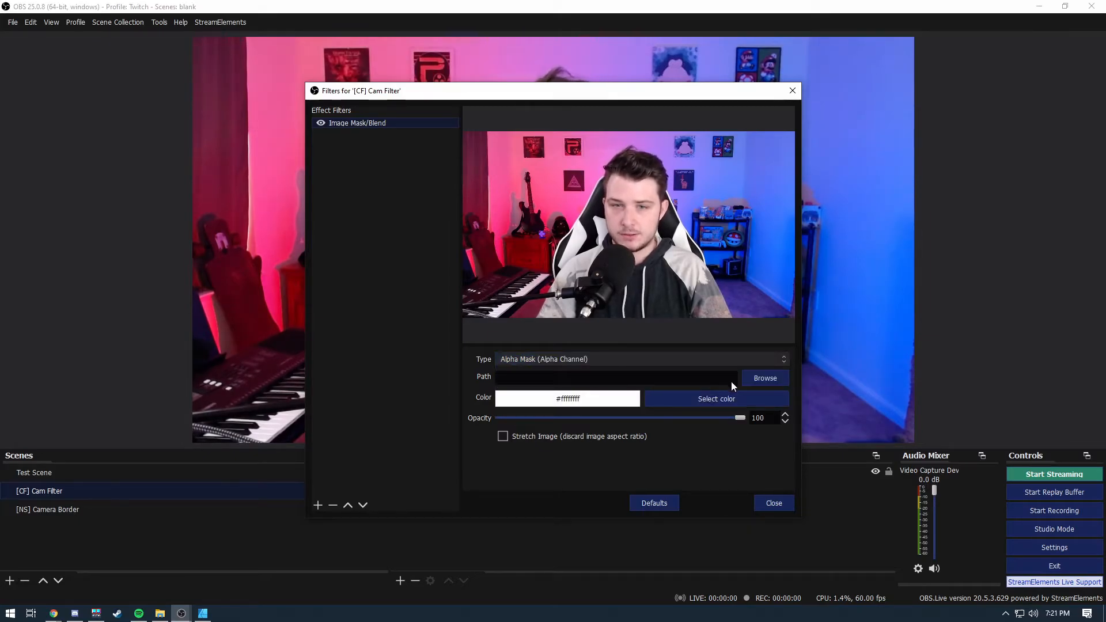
click(755, 379)
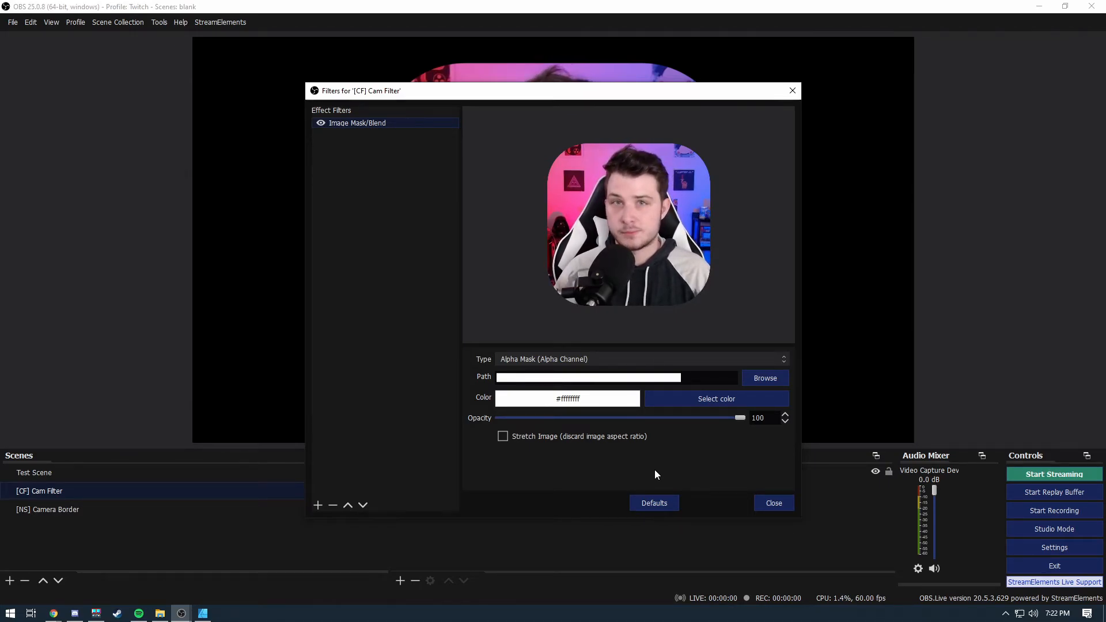
click(774, 502)
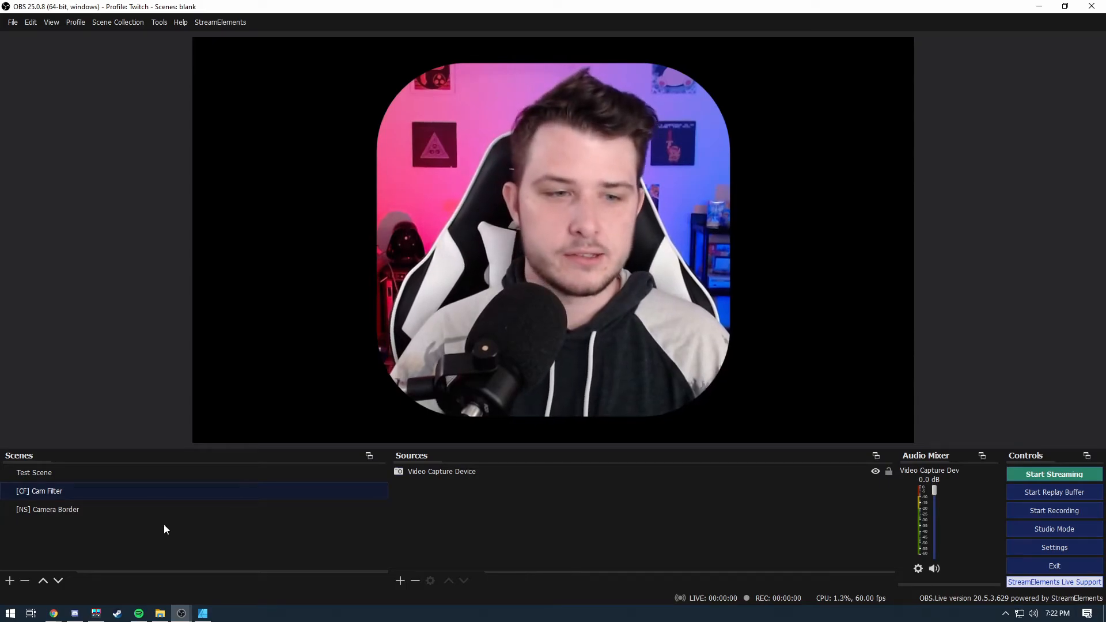
Add the existing [CF] Cam Filter scene as a source in the [NS] Camera Border scene.
click(165, 510)
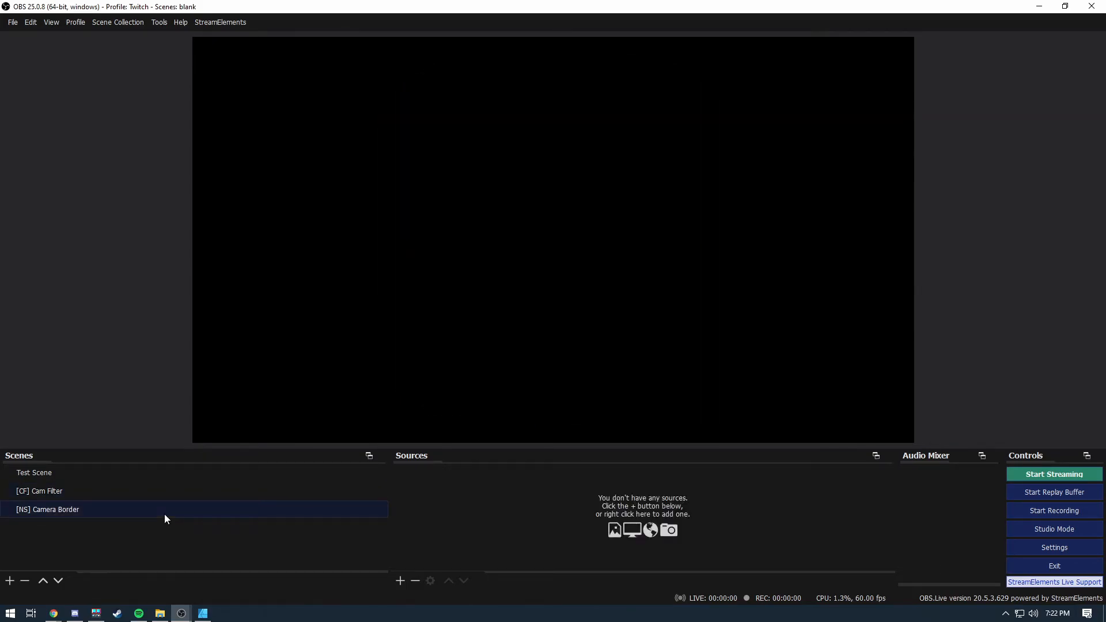
click(401, 580)
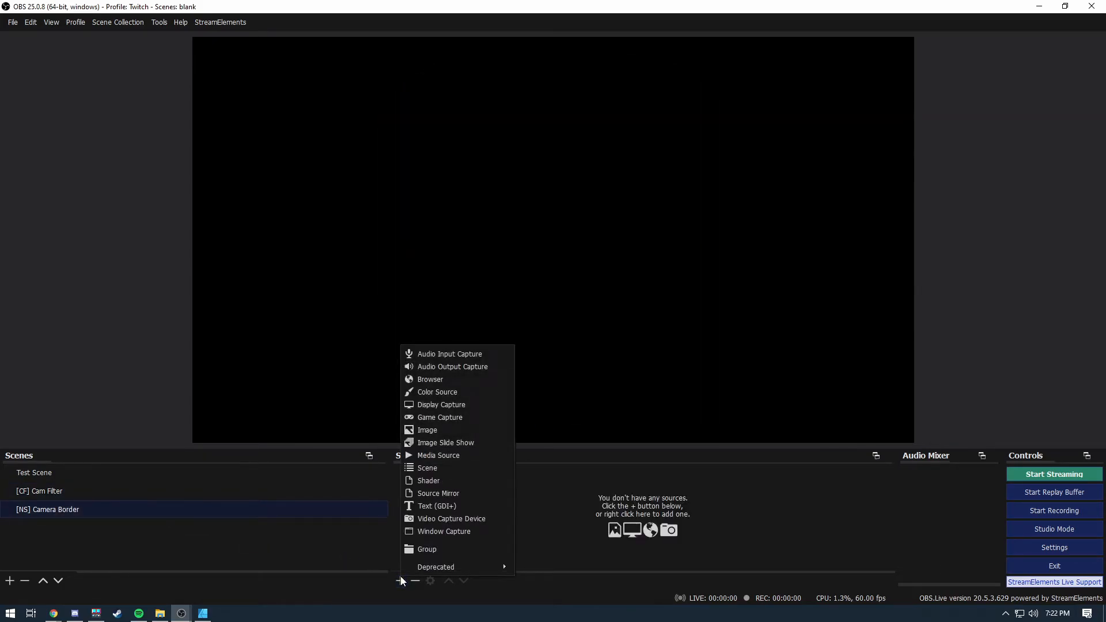
click(444, 467)
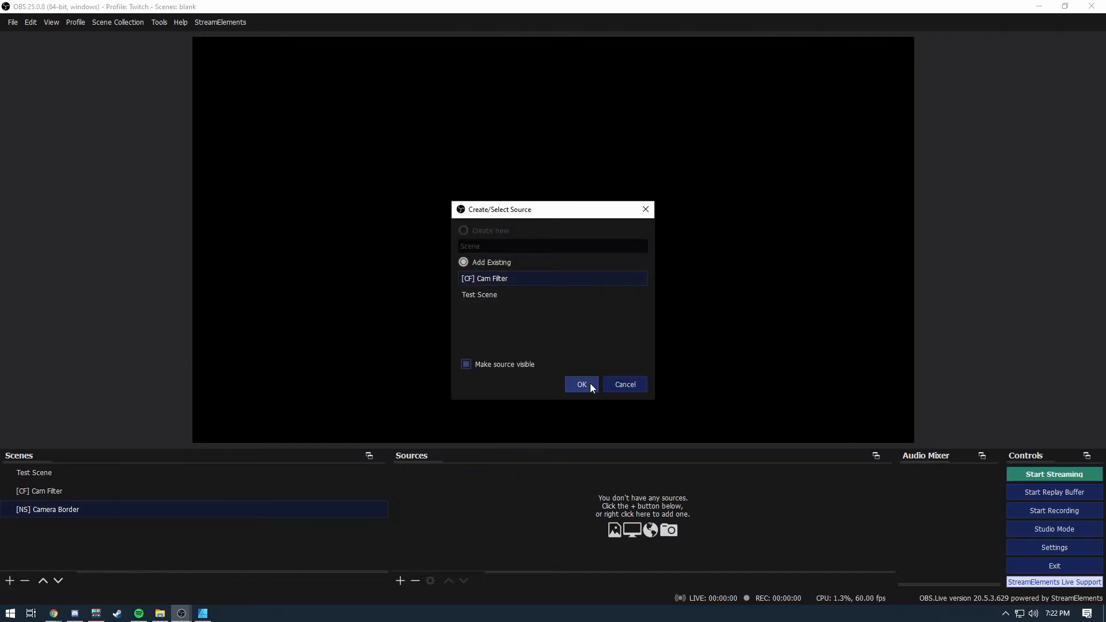
click(588, 384)
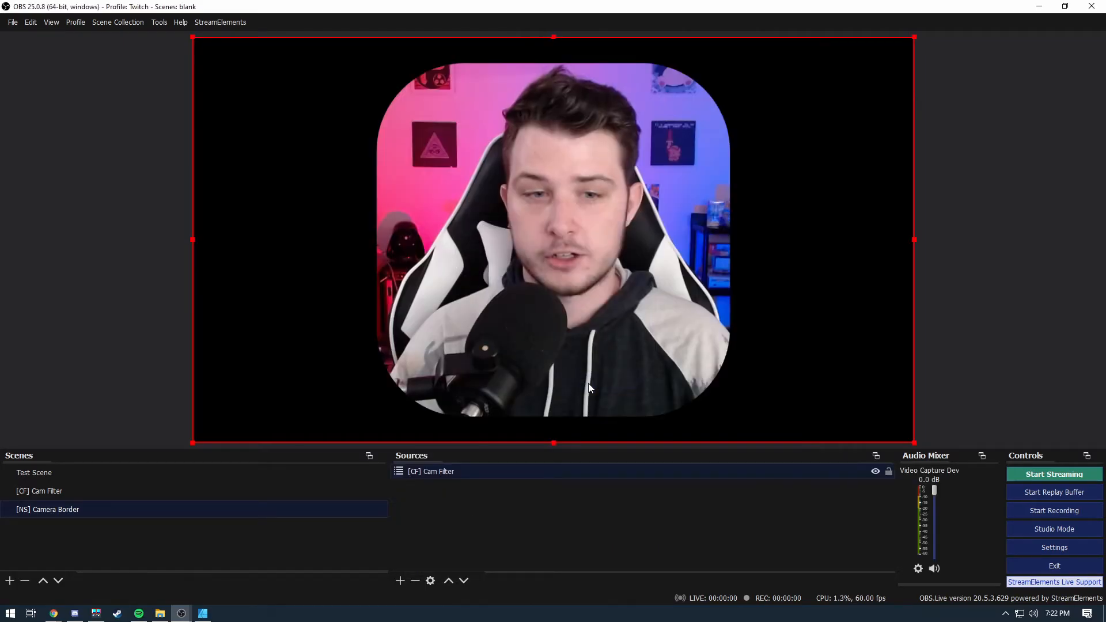
Add a new image source called "cam frame" to the [NS] Camera Border scene, using the white rounded-square image.
click(404, 583)
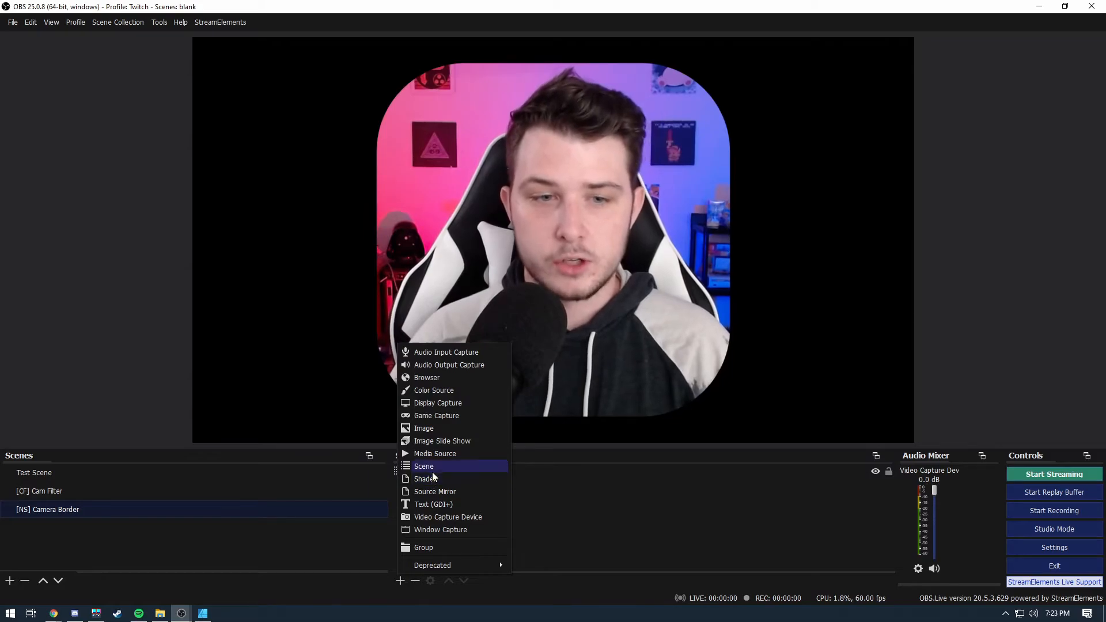
click(428, 428)
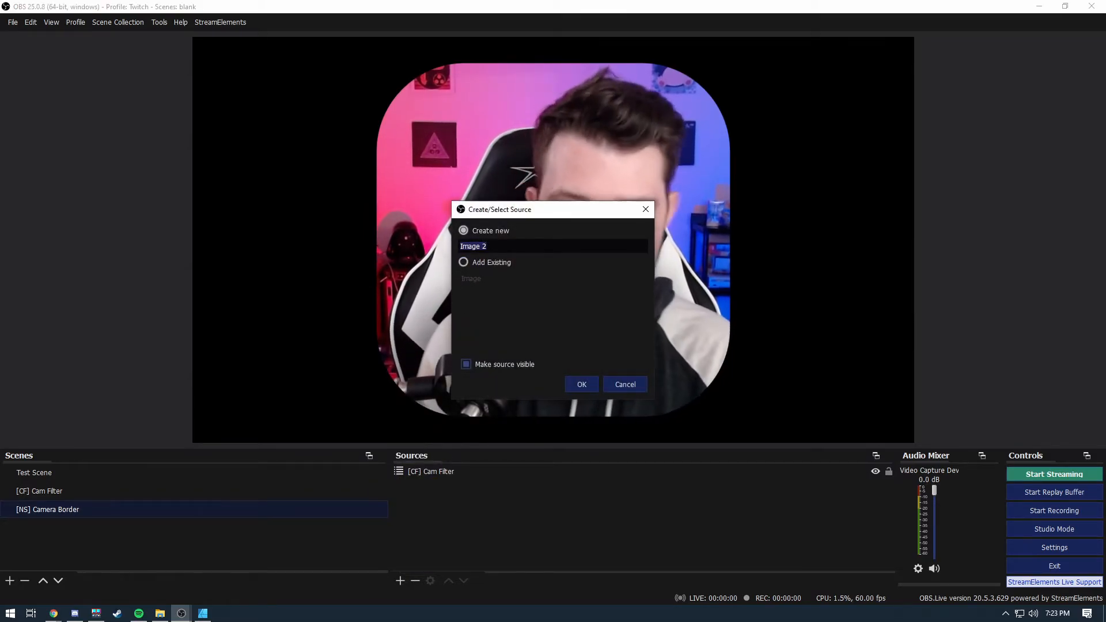
text(cam frame)
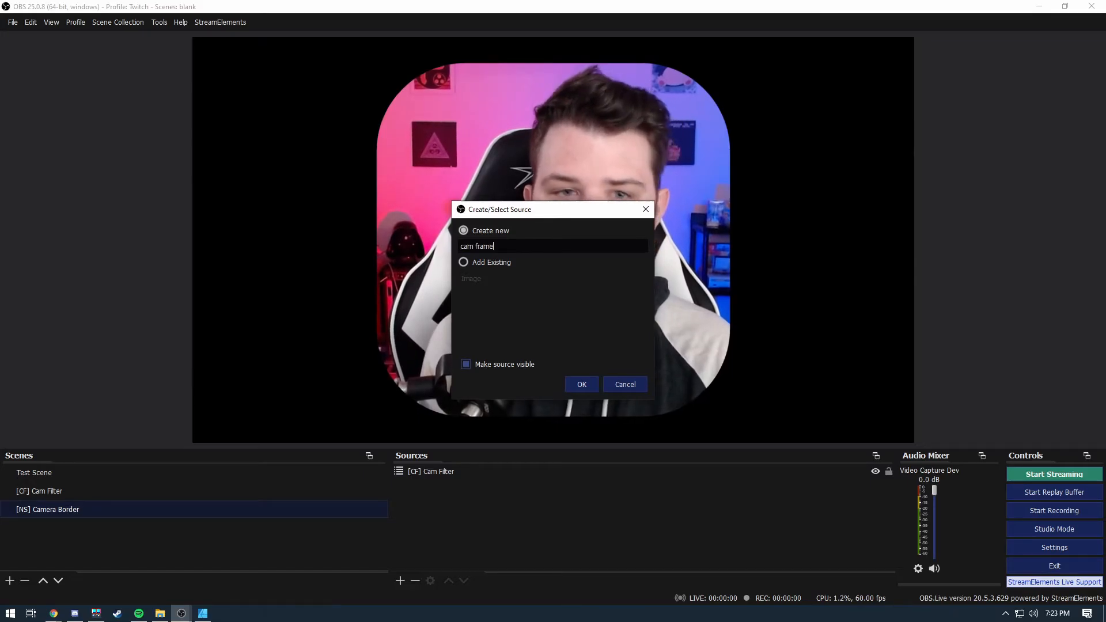
key(Return)
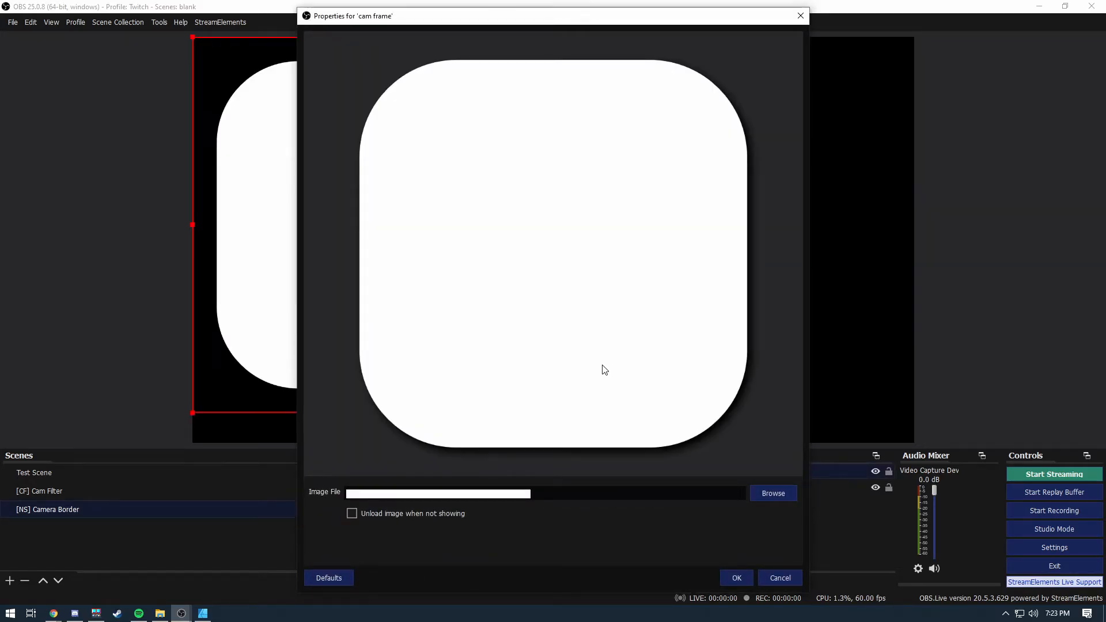
click(733, 575)
Scale the cam frame image to the full canvas height, centre it over the webcam, and order it below [CF] Cam Filter.
drag(430, 199, 539, 200)
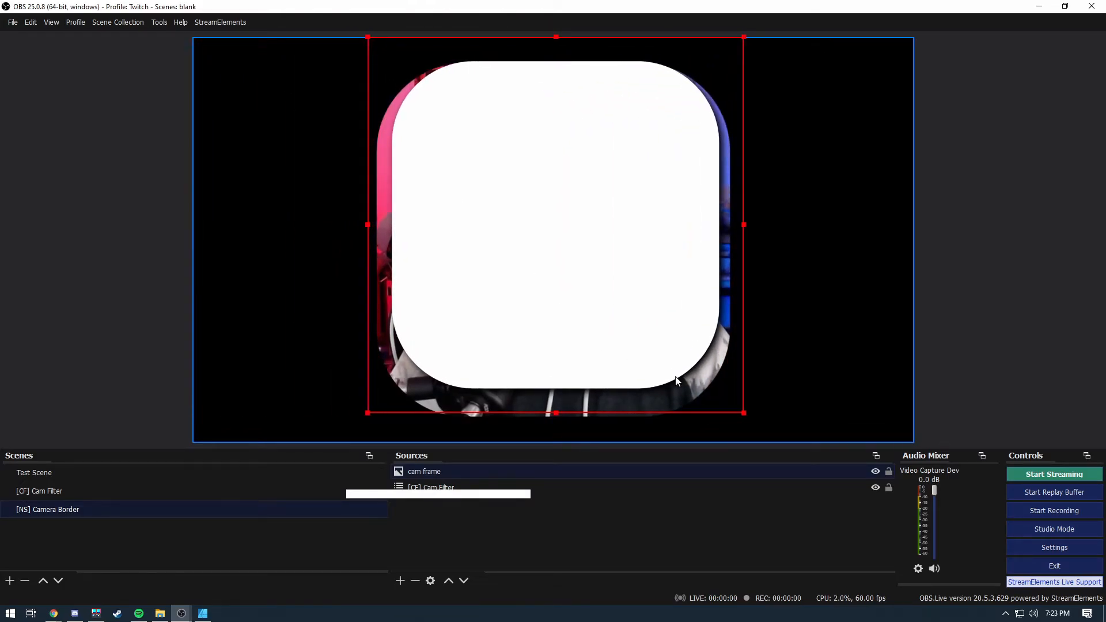
drag(744, 413, 774, 442)
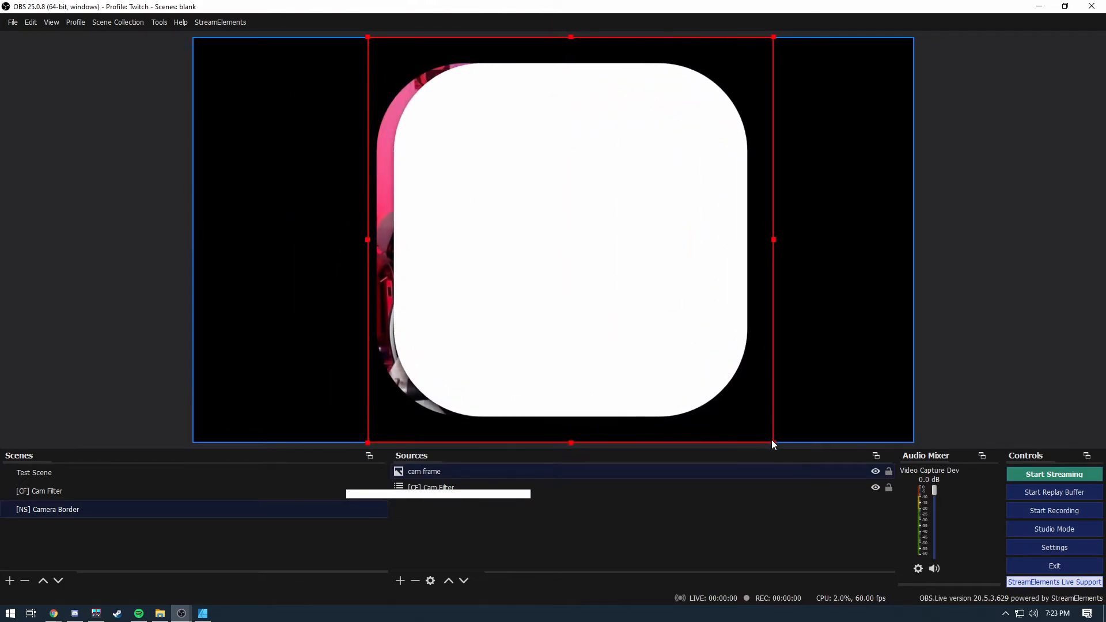
drag(709, 402, 688, 402)
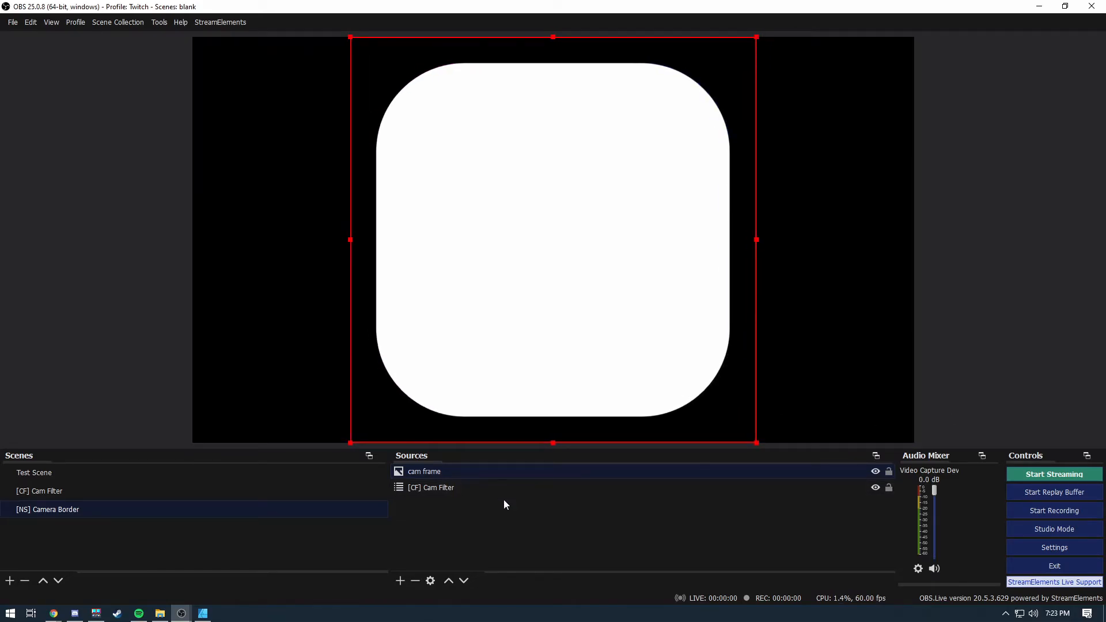
drag(454, 471, 451, 492)
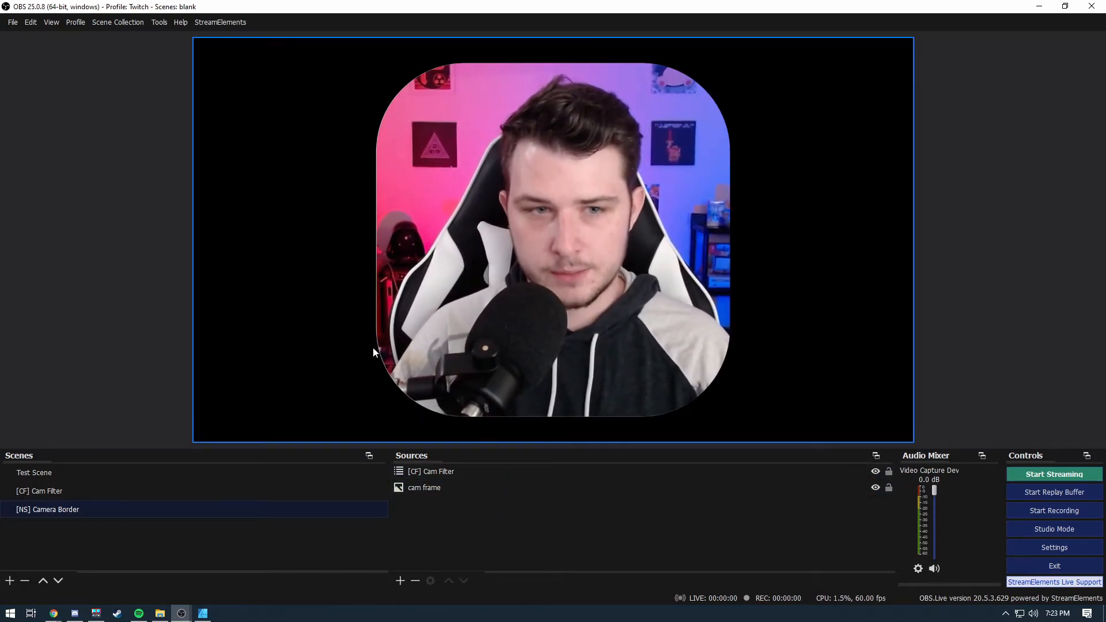
Check the alignment of cam frame and webcam by toggling the two sources' visibility, leaving [CF] Cam Filter hidden.
click(486, 473)
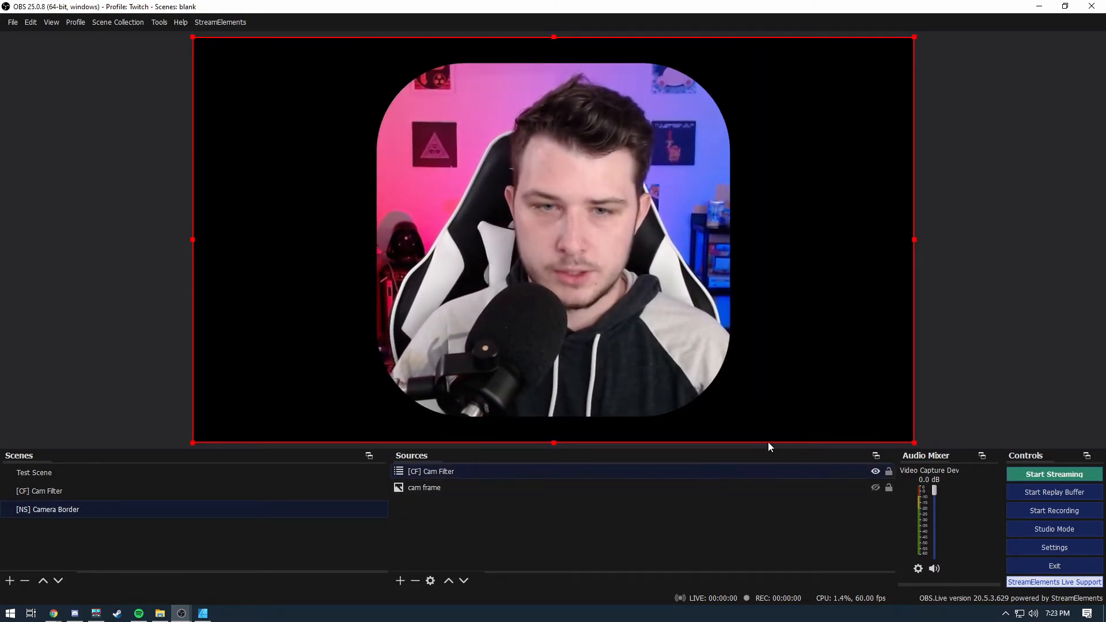
click(875, 472)
click(610, 359)
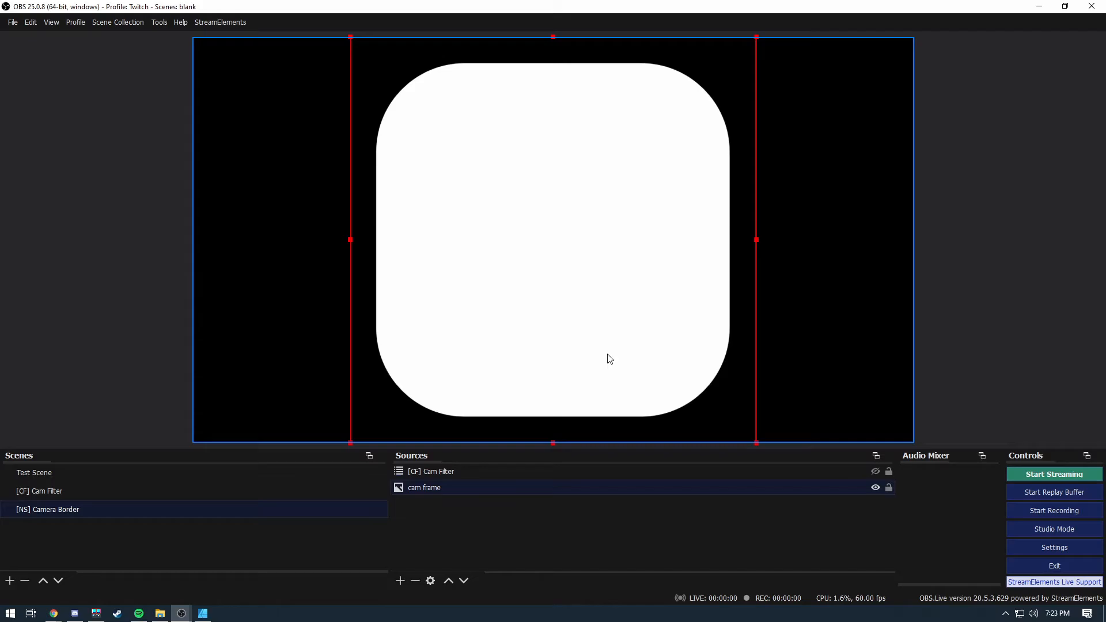
click(875, 471)
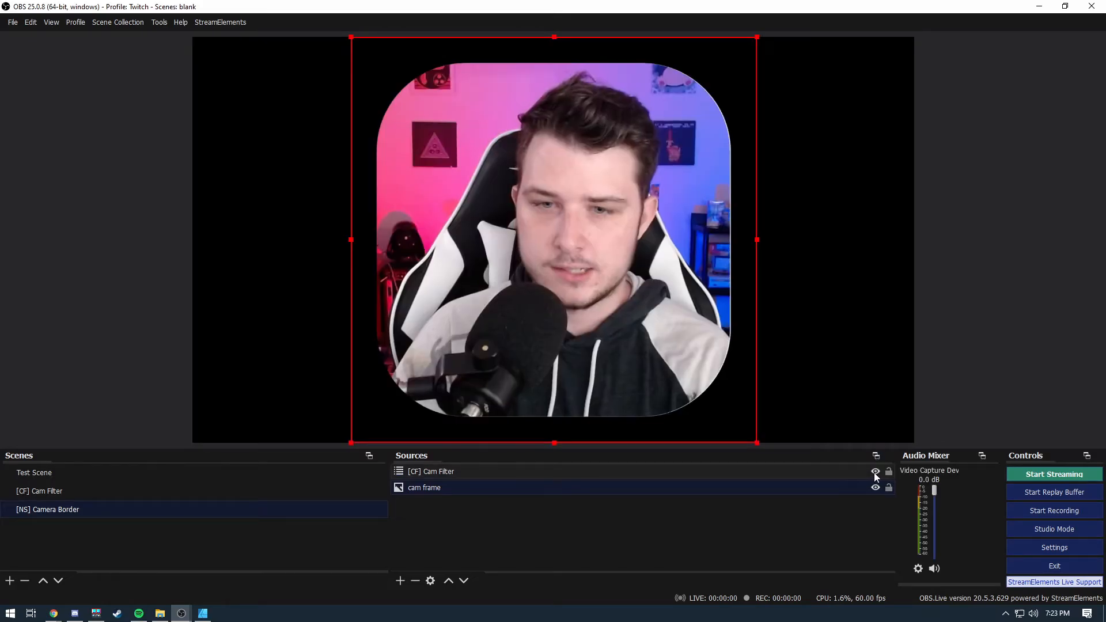
click(798, 473)
click(875, 488)
click(878, 488)
click(877, 472)
click(689, 306)
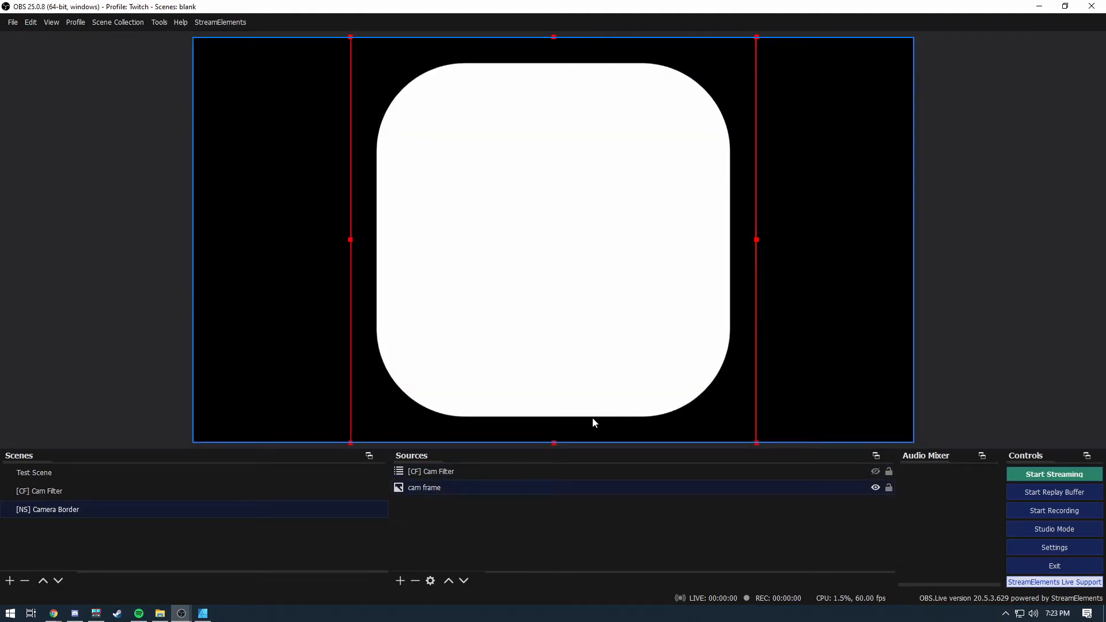
Set the cam frame's transform size to 1078 × 1078 and make the [CF] Cam Filter source visible again.
right_click(468, 482)
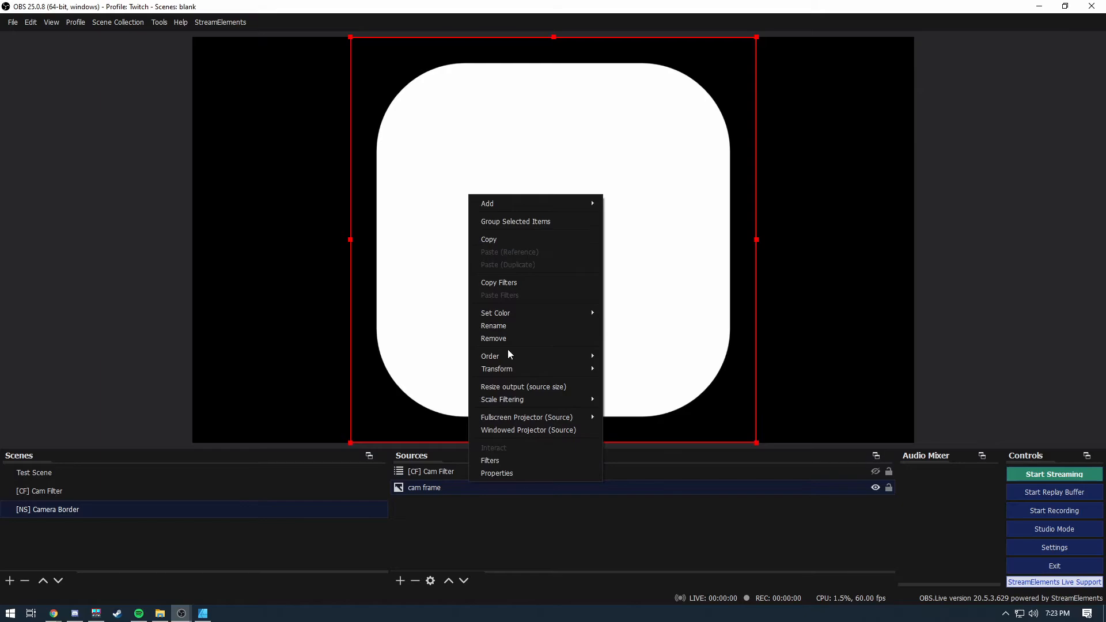
mouse_move(510, 369)
click(622, 370)
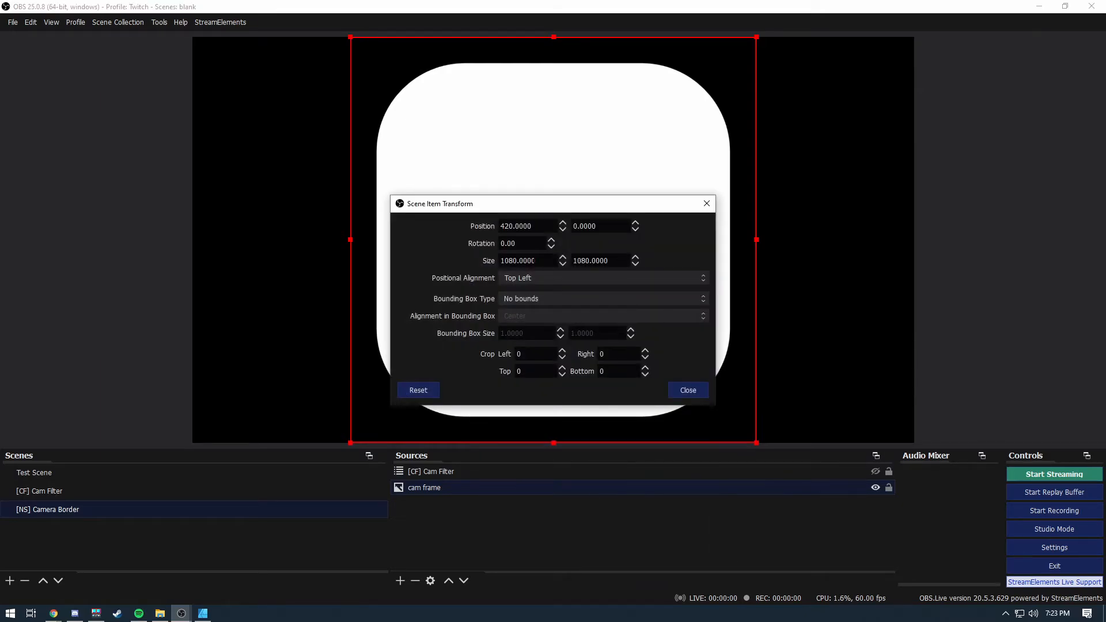
drag(545, 261, 474, 257)
text(1078)
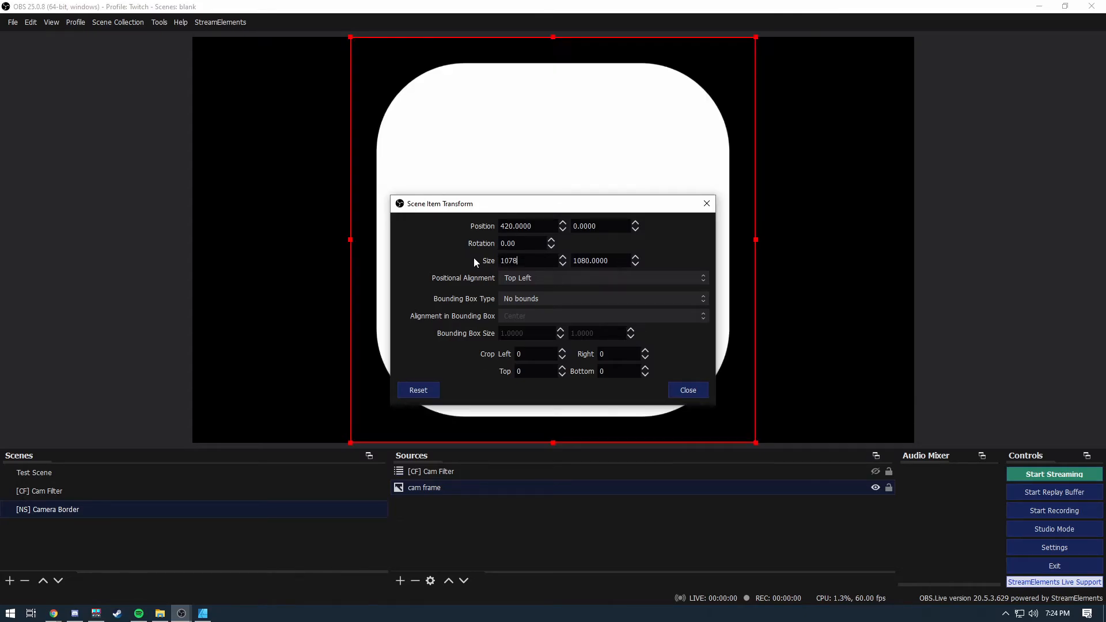
key(Tab)
text(1078)
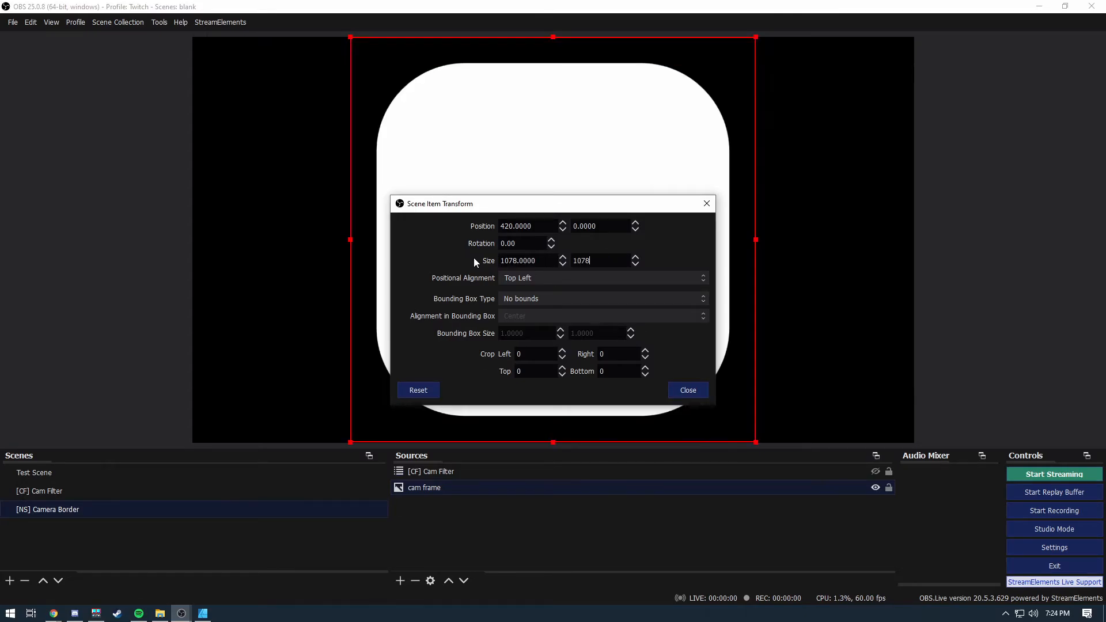
click(688, 390)
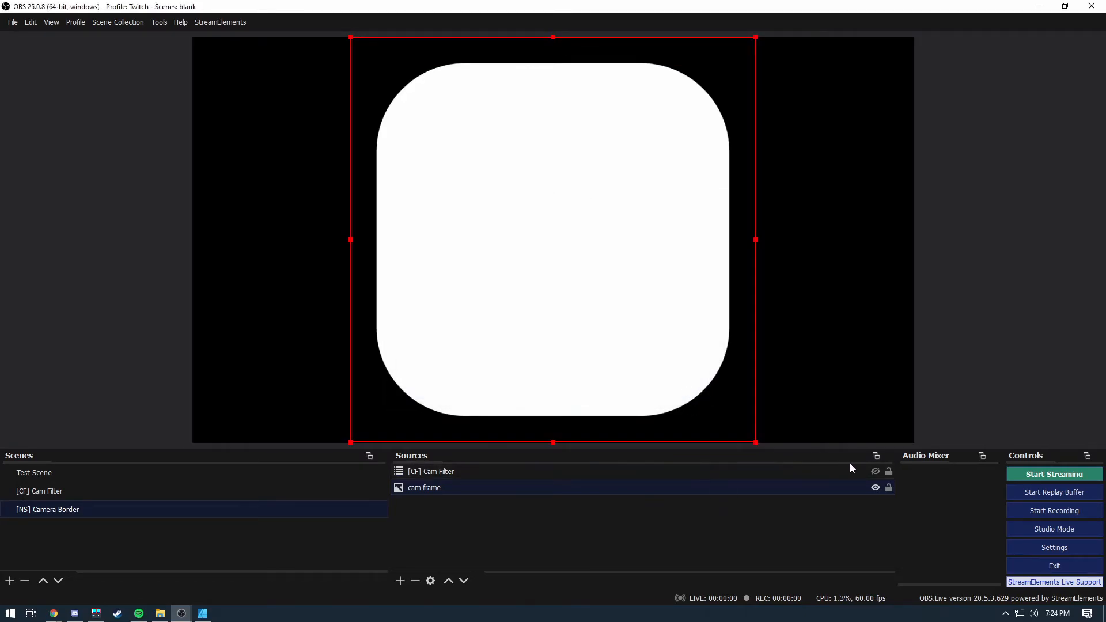
click(876, 471)
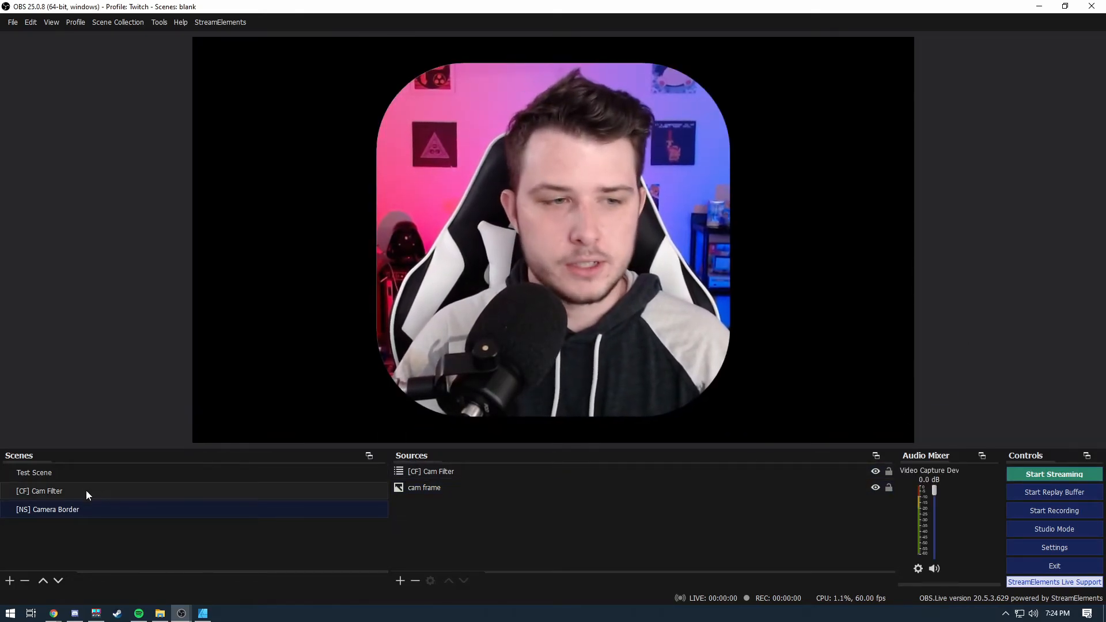
Add the existing [NS] Camera Border scene as a source in Test Scene.
click(96, 473)
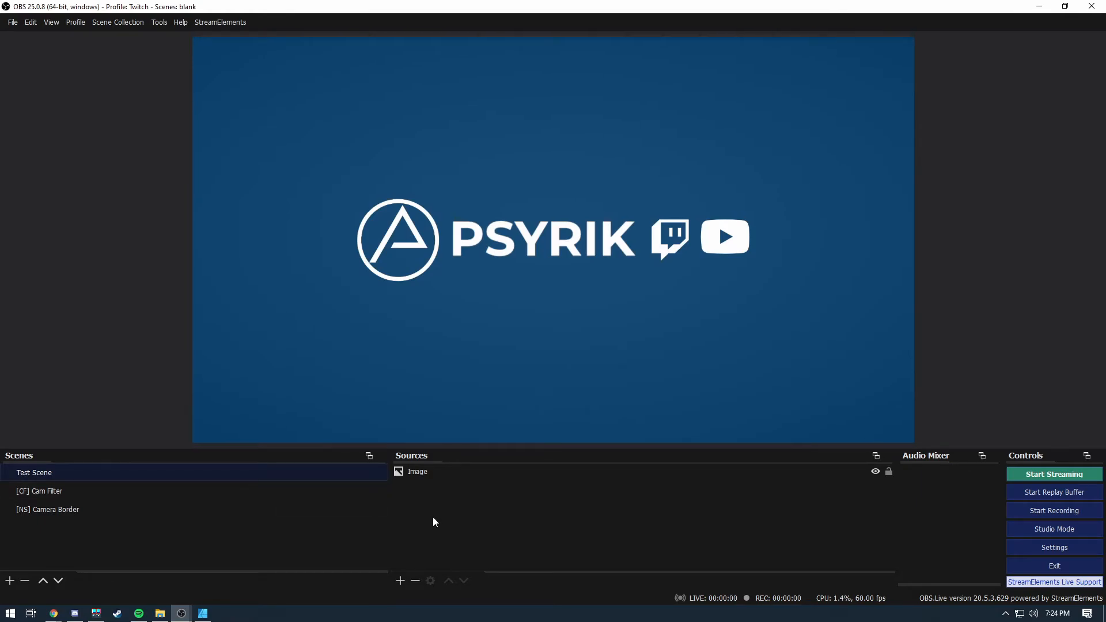
click(401, 581)
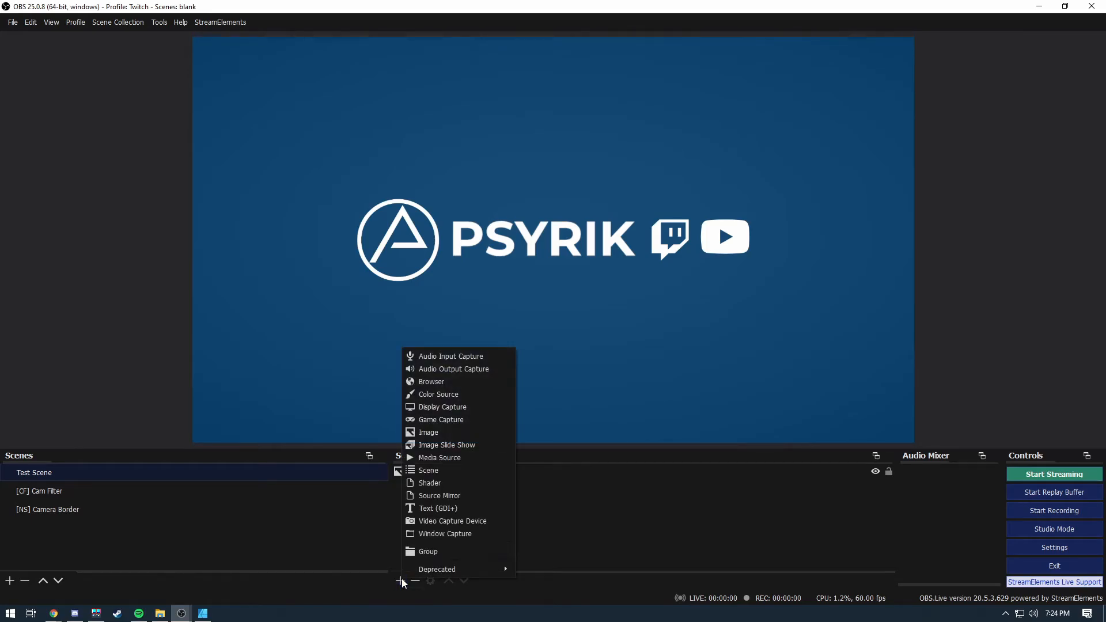
click(437, 470)
click(489, 294)
click(580, 385)
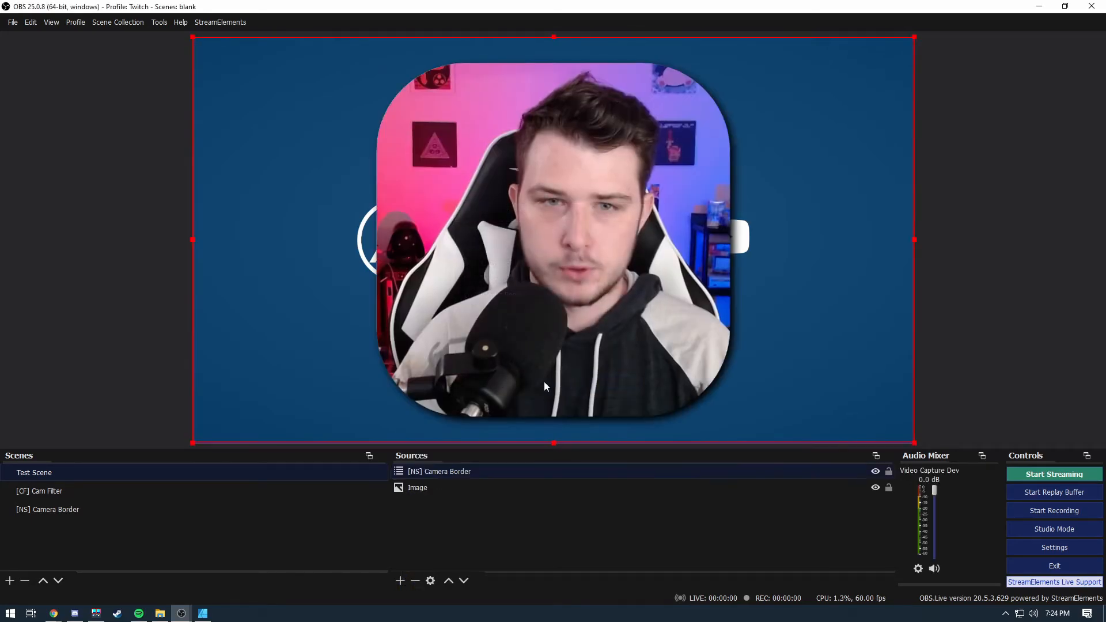
Shrink the [NS] Camera Border source to under half size, move it to the canvas's upper-right area, and deselect it.
drag(915, 442, 493, 180)
drag(375, 155, 855, 169)
click(1068, 286)
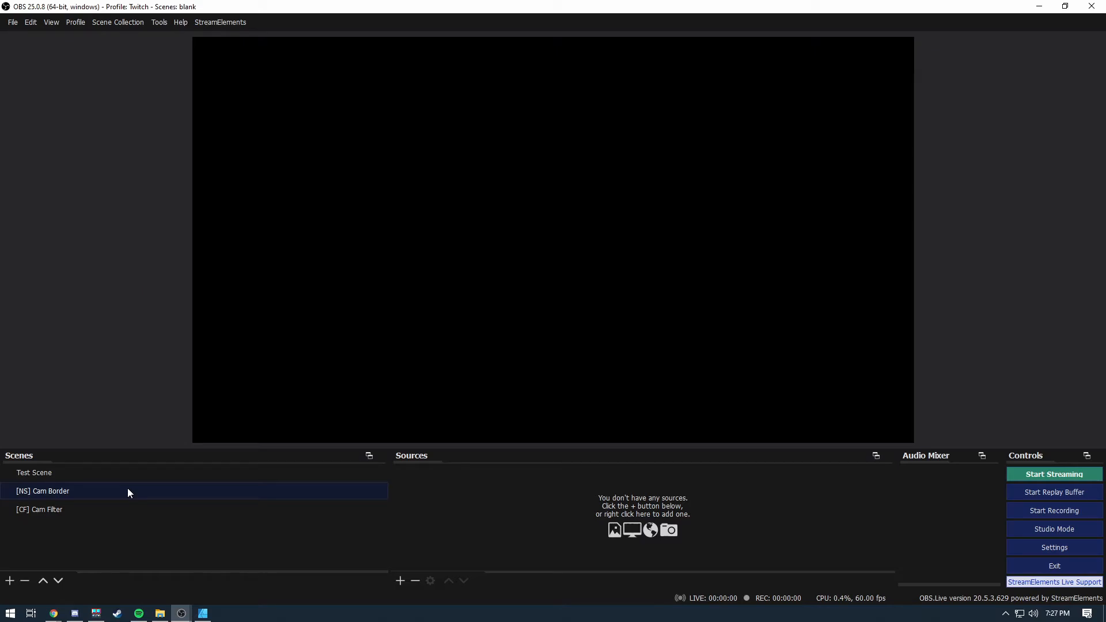
Add a new Video Capture Device source to the [CF] Cam Filter scene, keeping the default name.
click(92, 509)
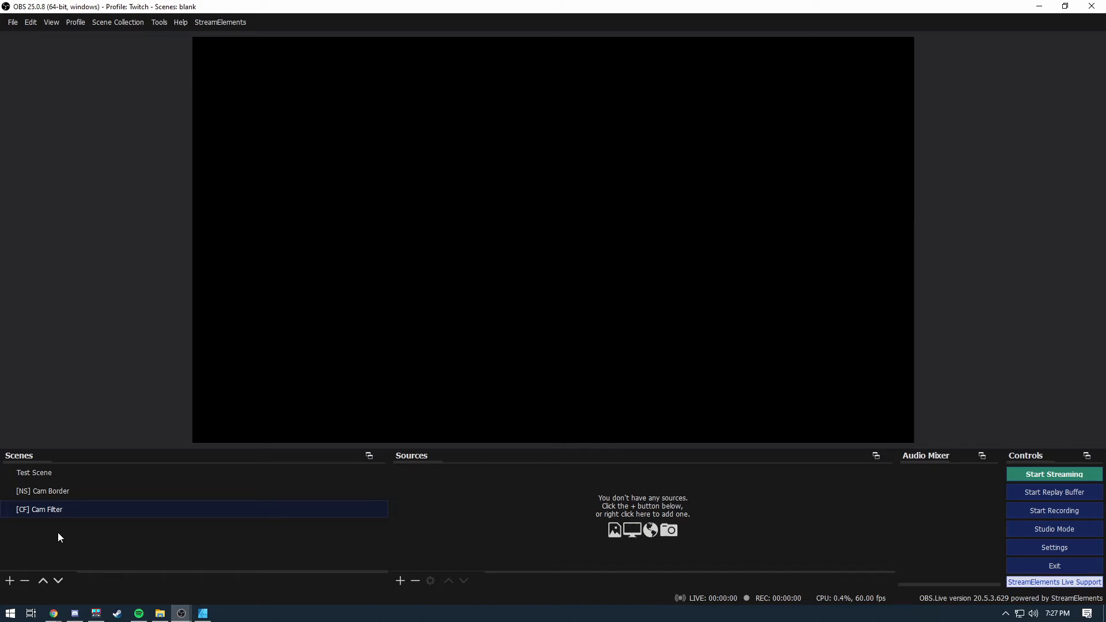
click(401, 581)
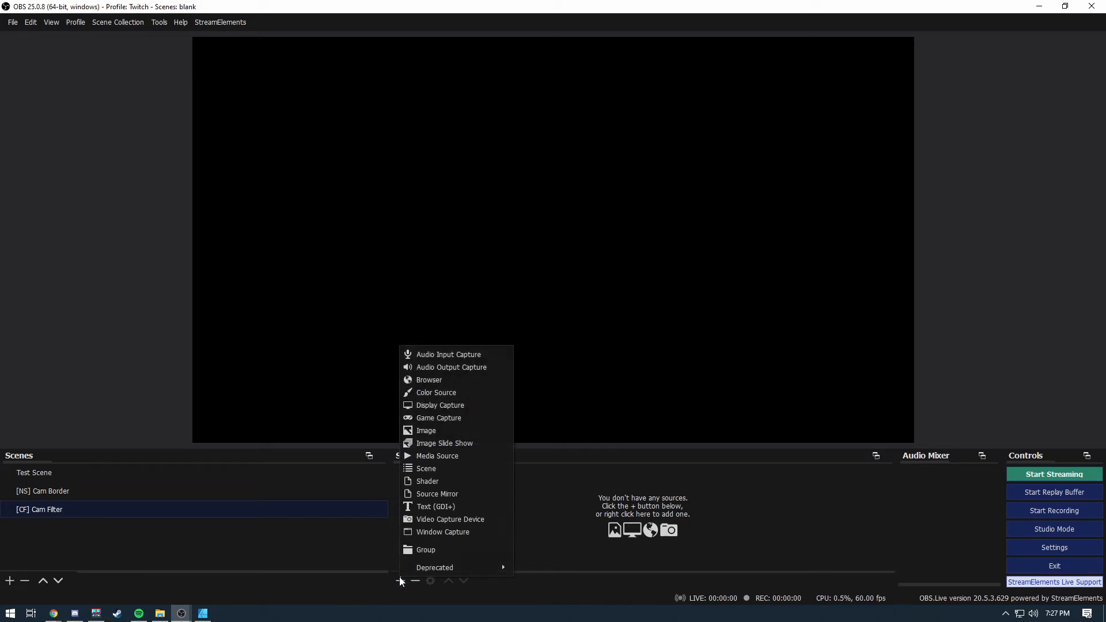
click(458, 517)
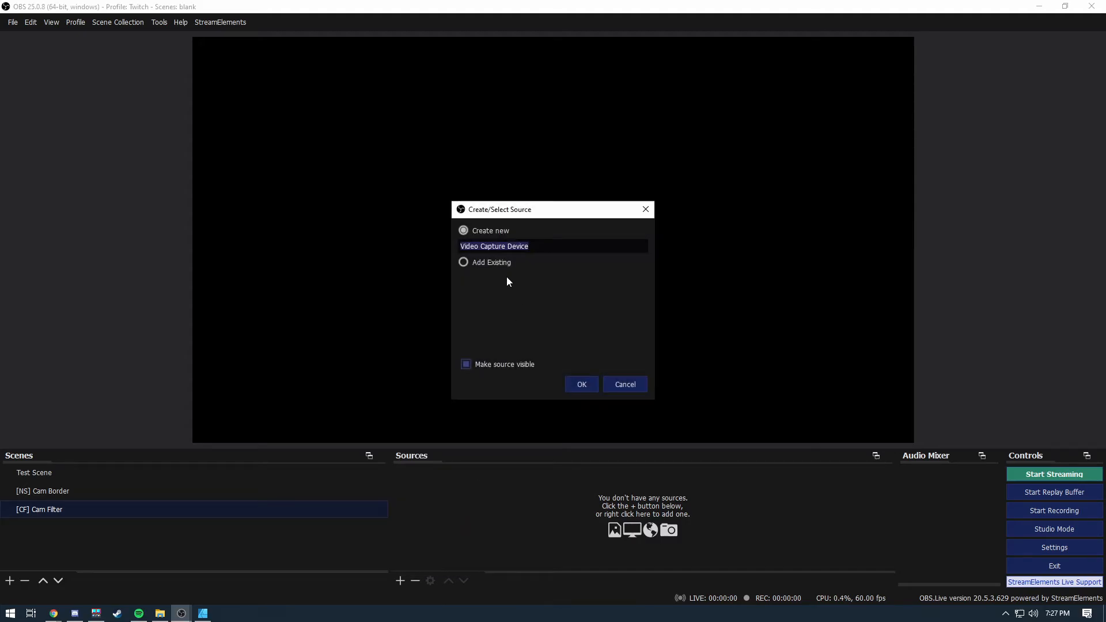
click(583, 386)
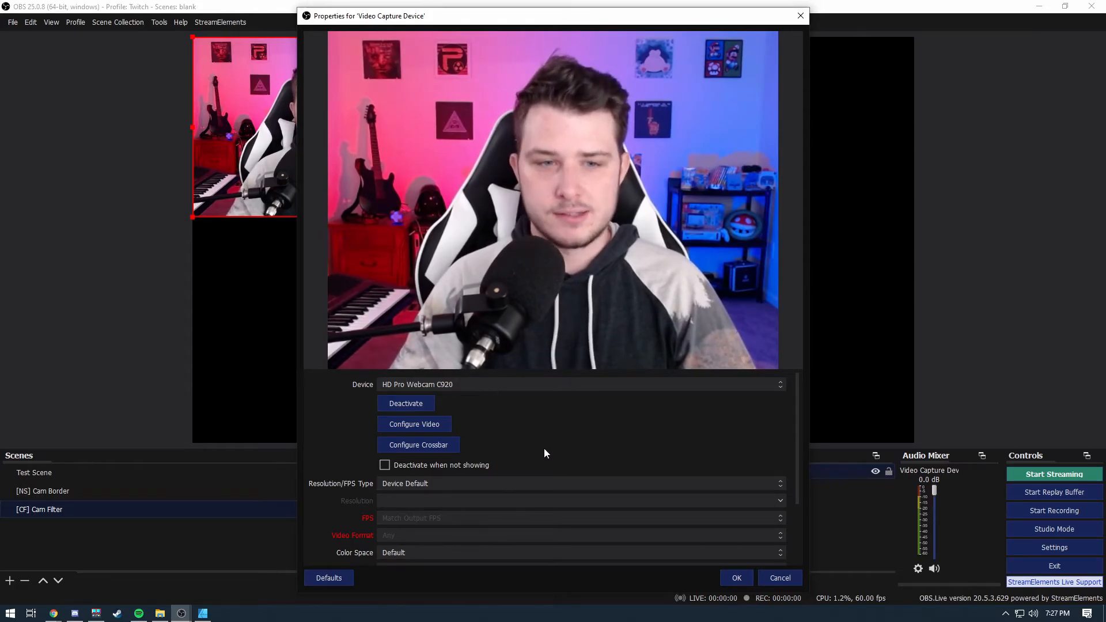
Set the webcam to a custom resolution of 1280x720, enlarge it to fill the whole canvas, and deselect it.
click(525, 486)
click(396, 499)
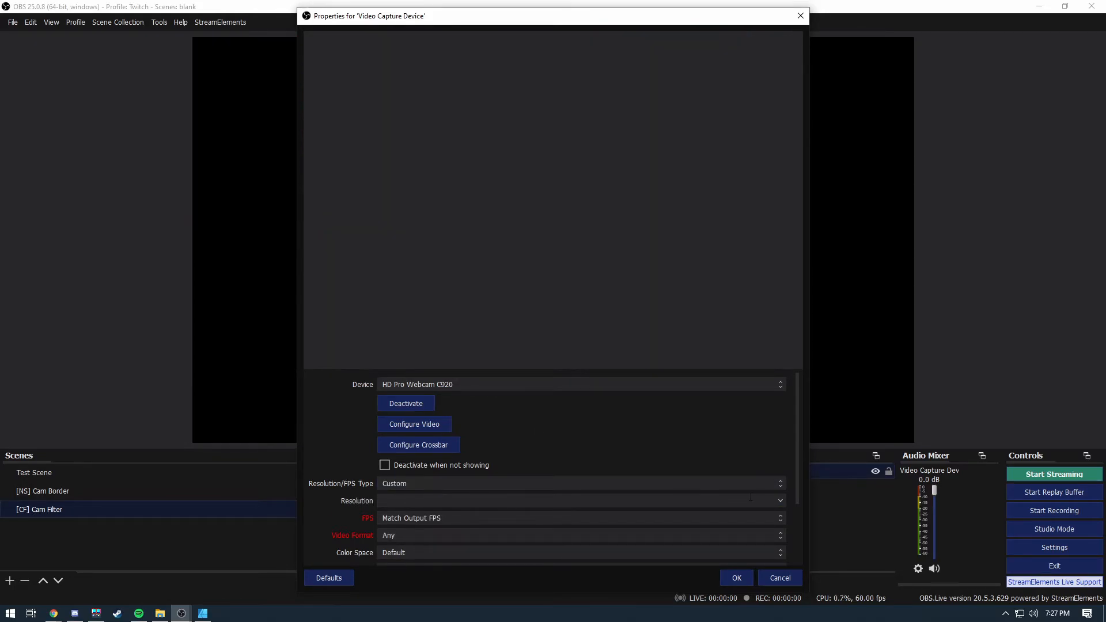
click(785, 500)
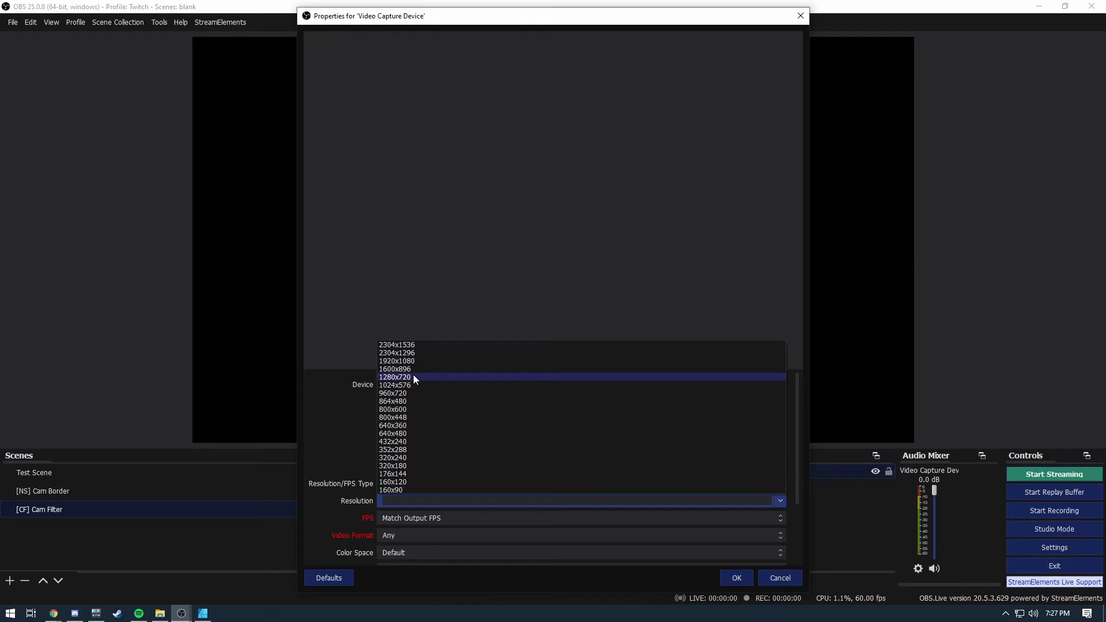
click(413, 374)
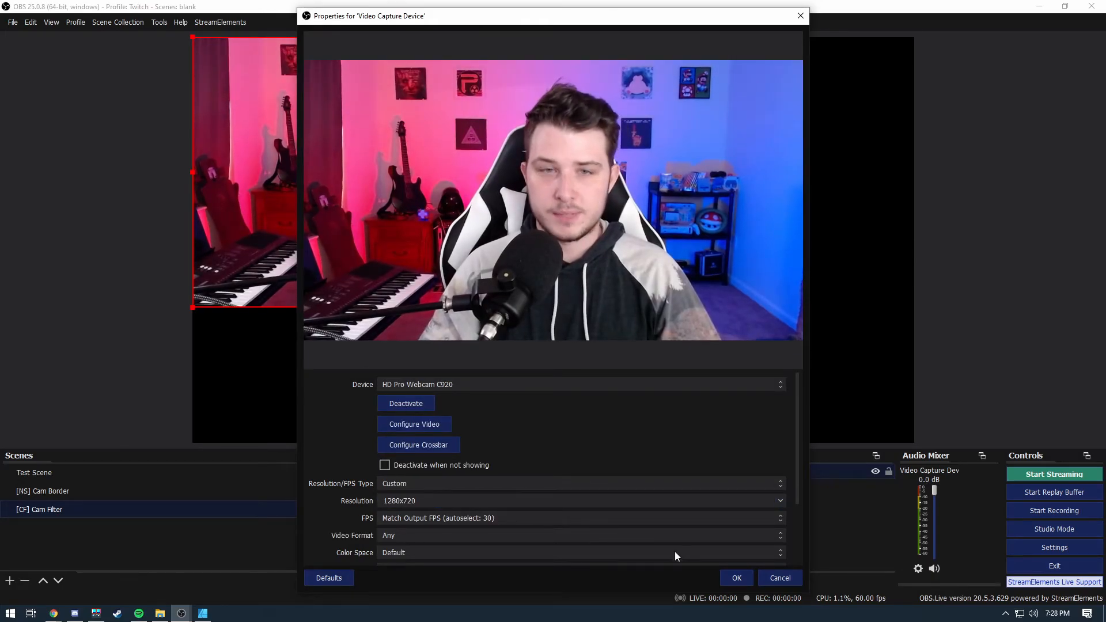
click(737, 578)
drag(671, 308, 913, 410)
click(108, 396)
Add an Image Mask/Blend filter to the [CF] Cam Filter scene, using Alpha Mask (Alpha Channel) with the notched webcam mask image.
right_click(128, 511)
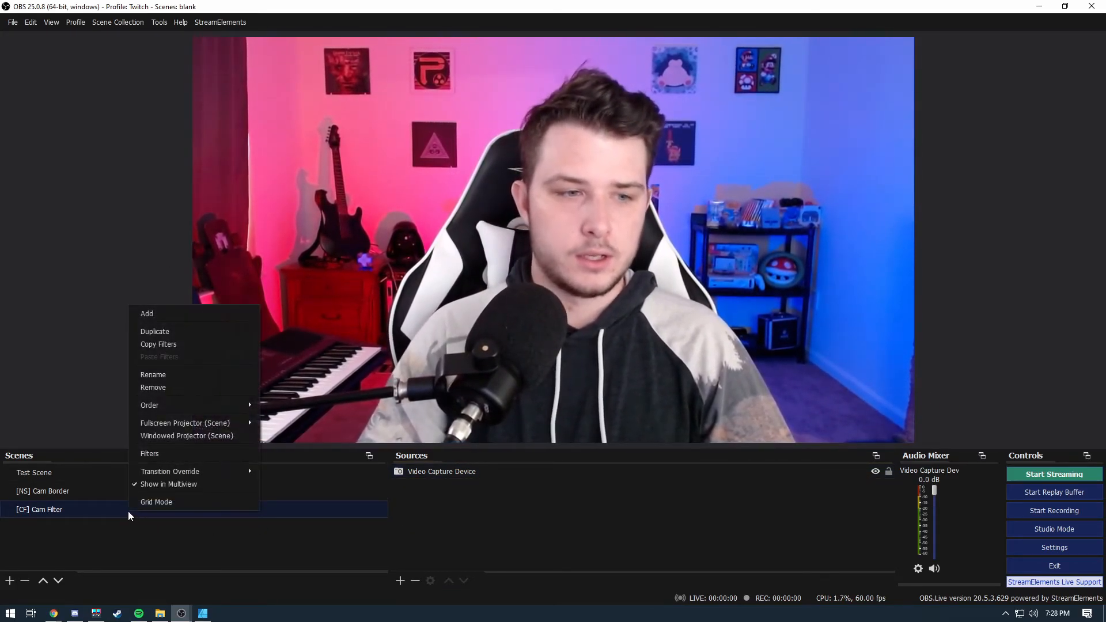
click(172, 454)
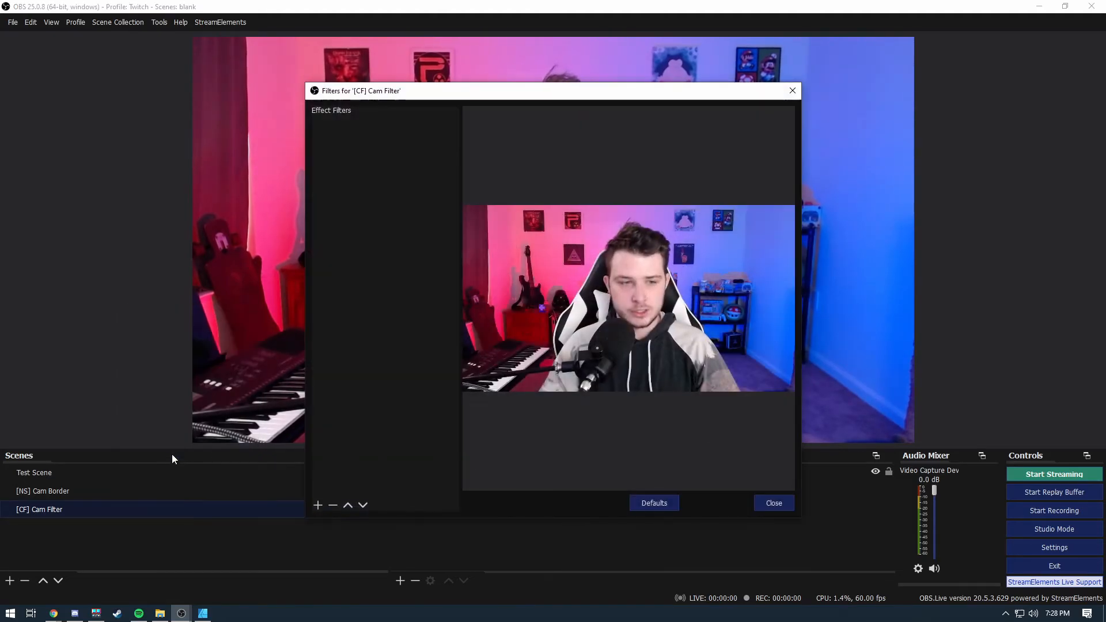
click(318, 506)
click(378, 411)
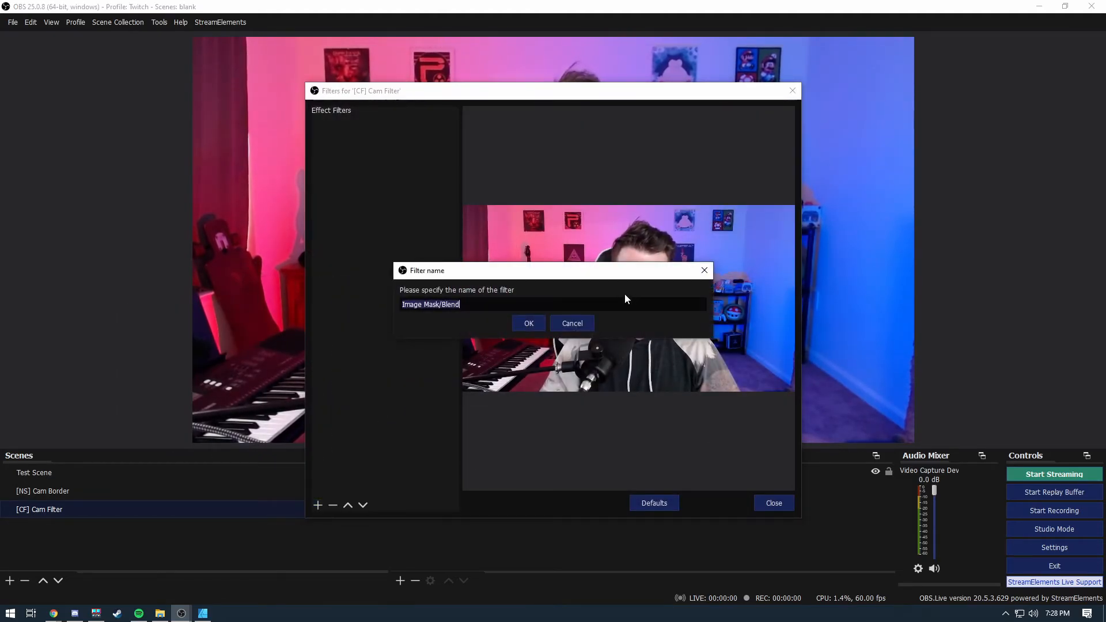
click(536, 323)
click(737, 360)
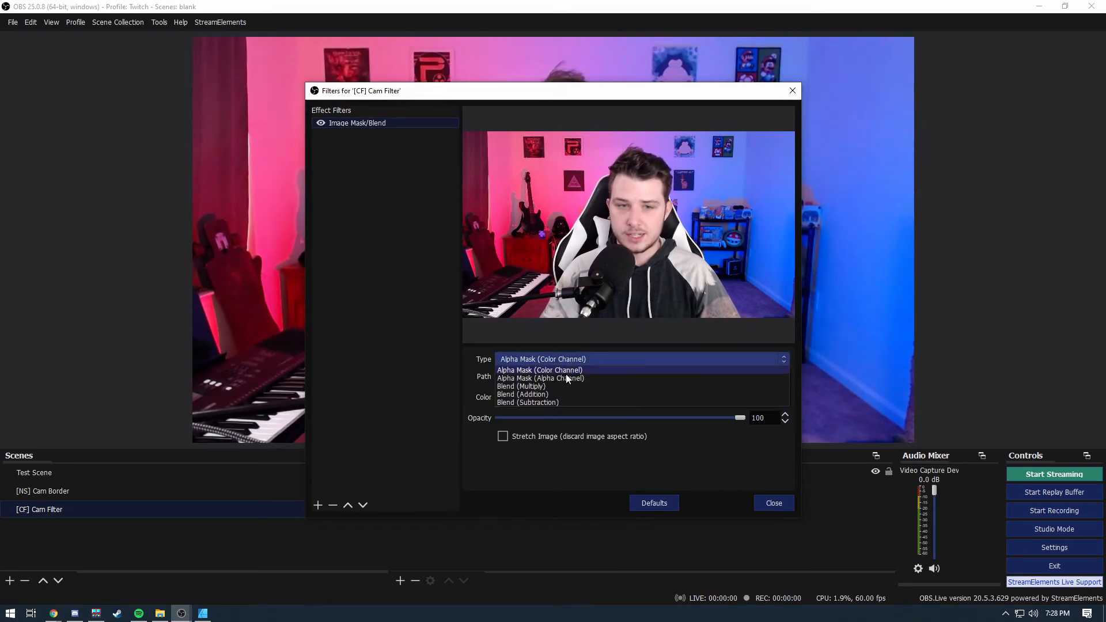
click(564, 378)
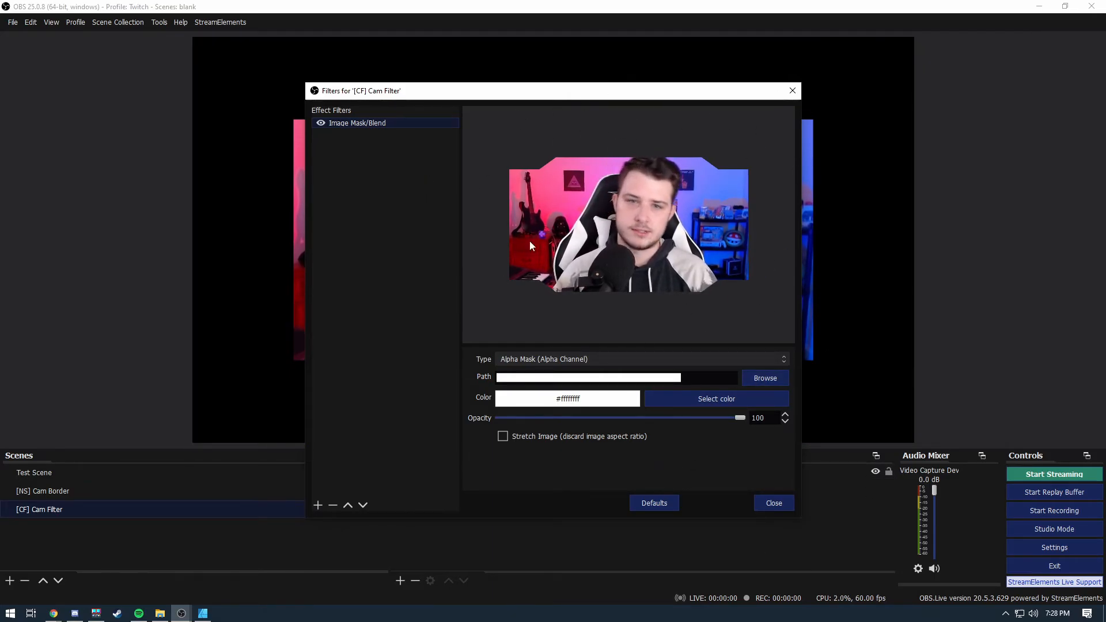
click(769, 509)
Try shifting the Video Capture Device source slightly behind the mask, leaving it deselected.
click(438, 471)
mouse_move(839, 385)
mouse_down()
mouse_move(838, 367)
mouse_move(841, 405)
mouse_move(832, 383)
mouse_up()
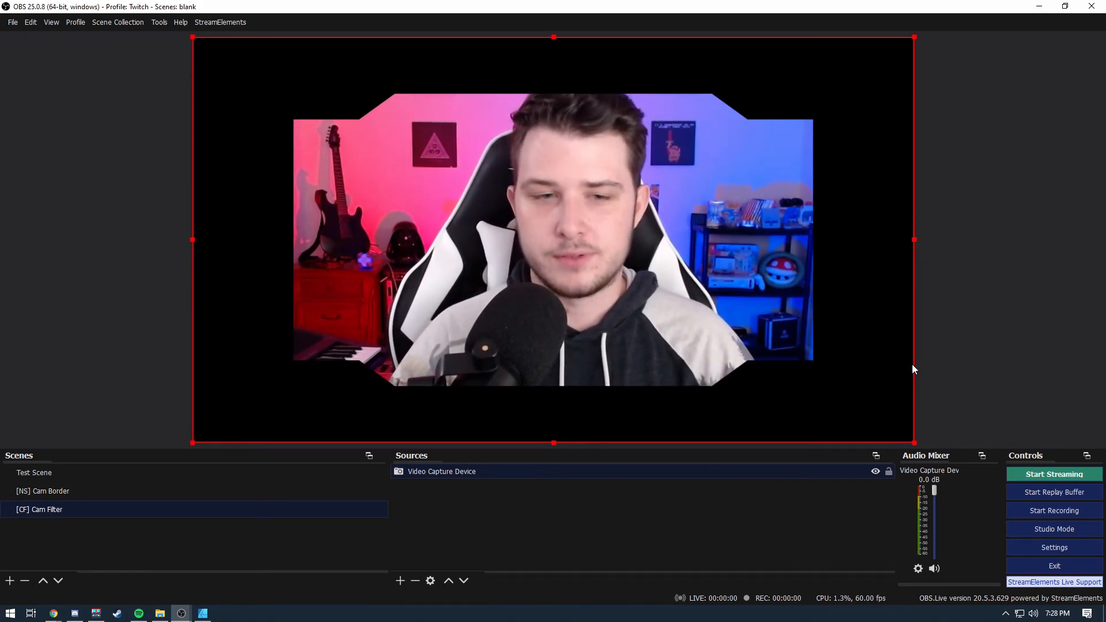
click(438, 518)
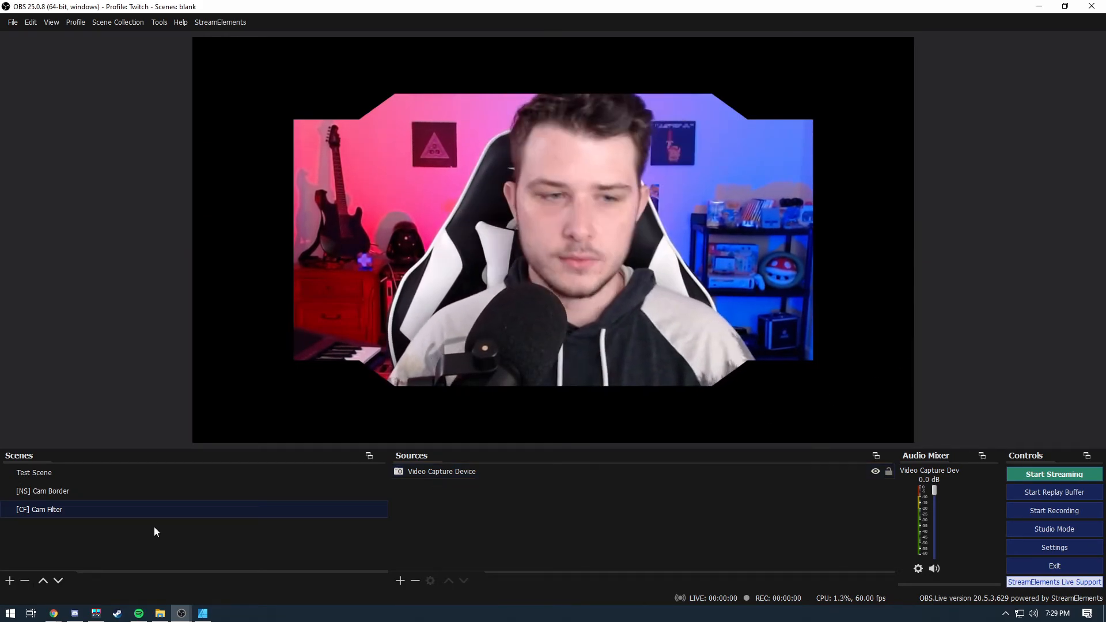
Add the existing [CF] Cam Filter scene as a source in the [NS] Cam Border scene and deselect it.
click(133, 493)
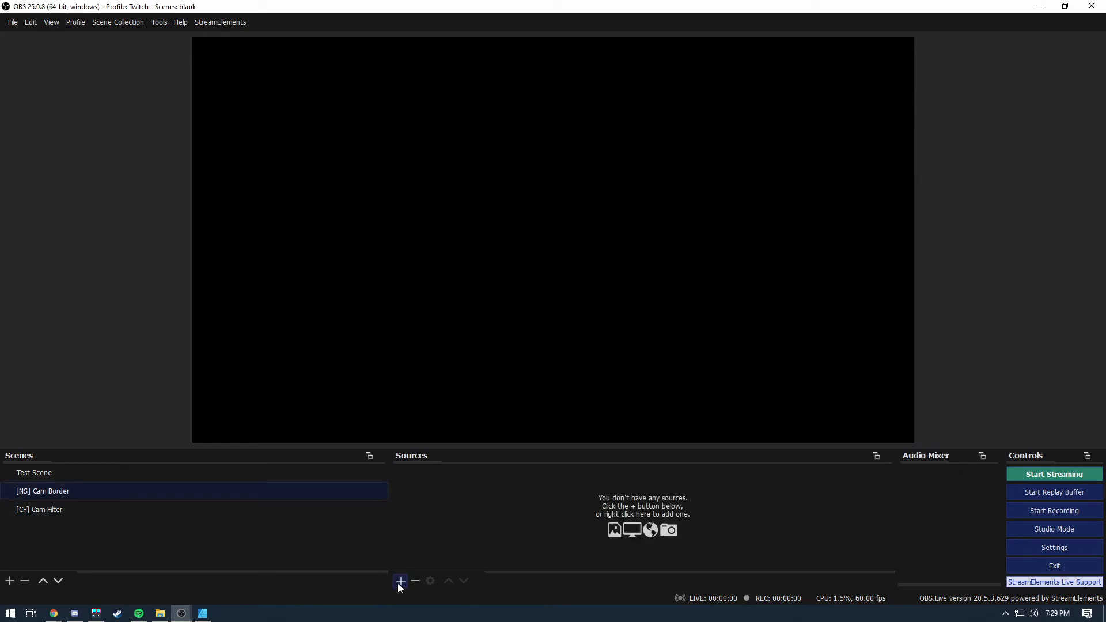
click(400, 582)
click(439, 473)
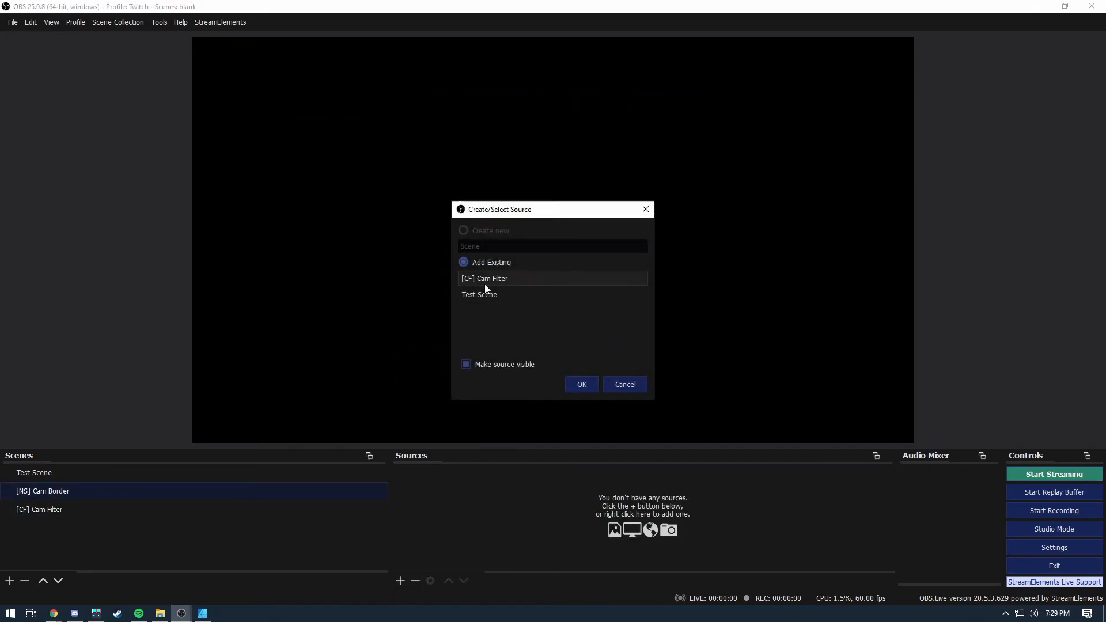
click(582, 385)
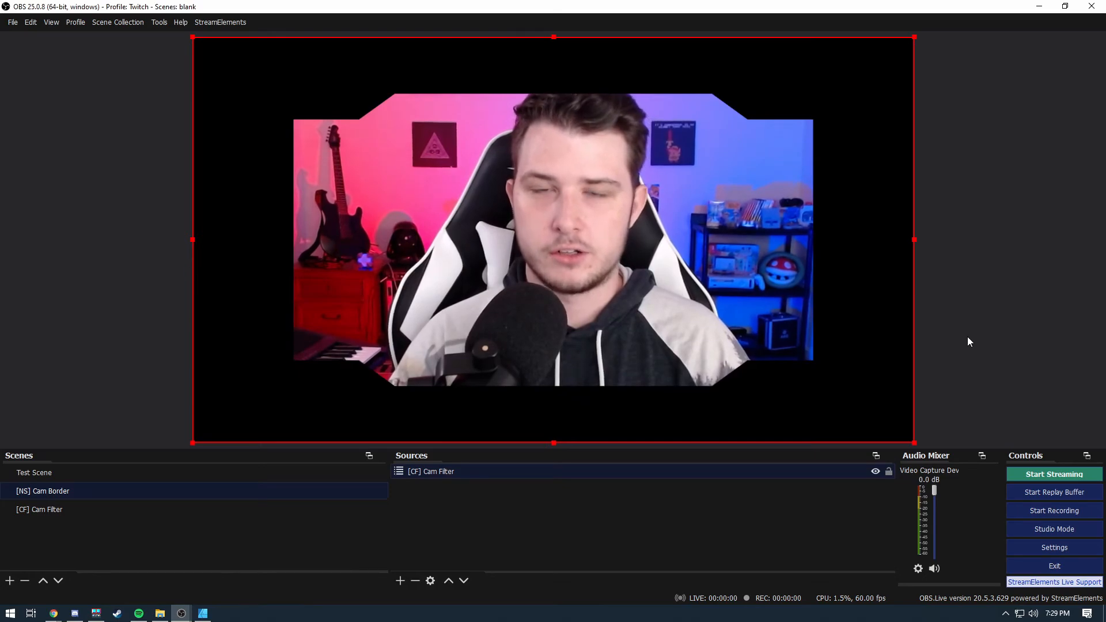
click(409, 562)
Add a new image source named border to the [NS] Cam Border scene and load the red webcam frame image.
click(400, 580)
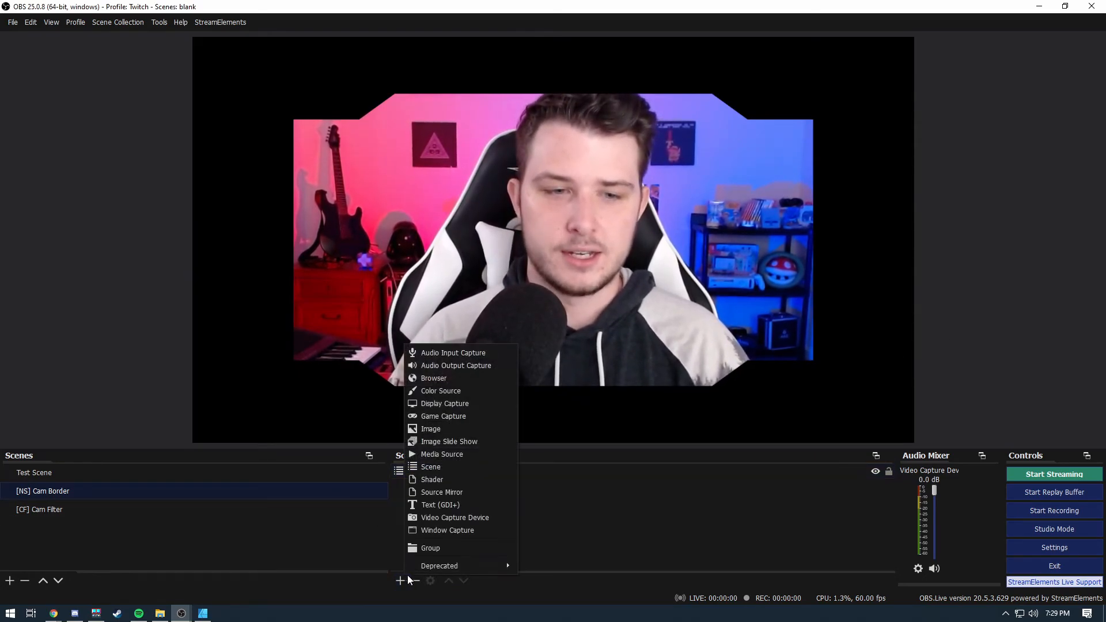
click(444, 428)
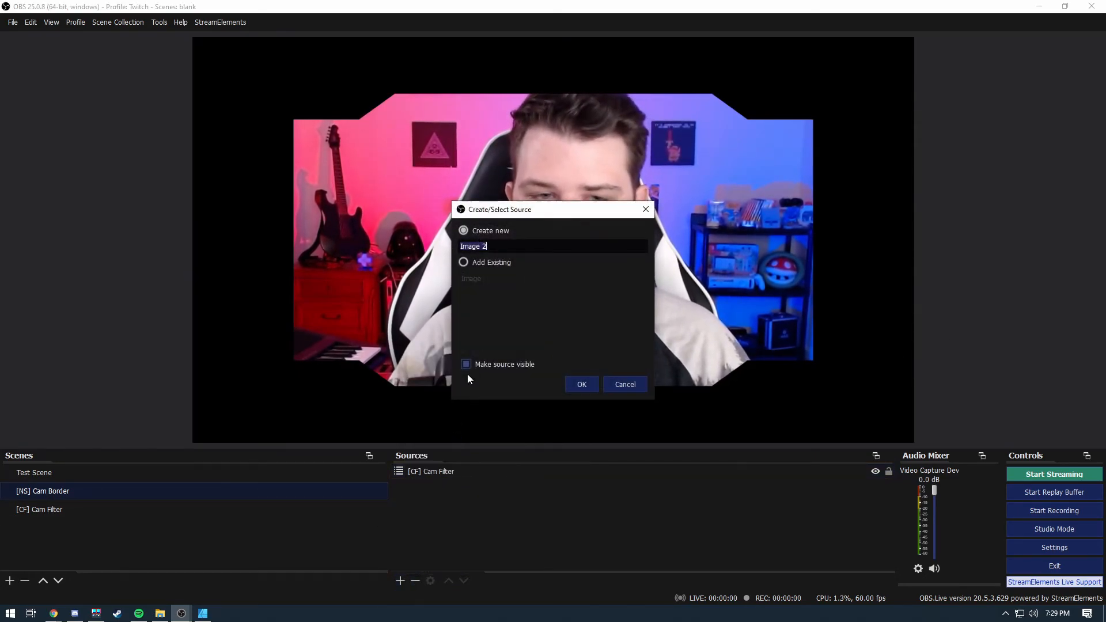
text(border)
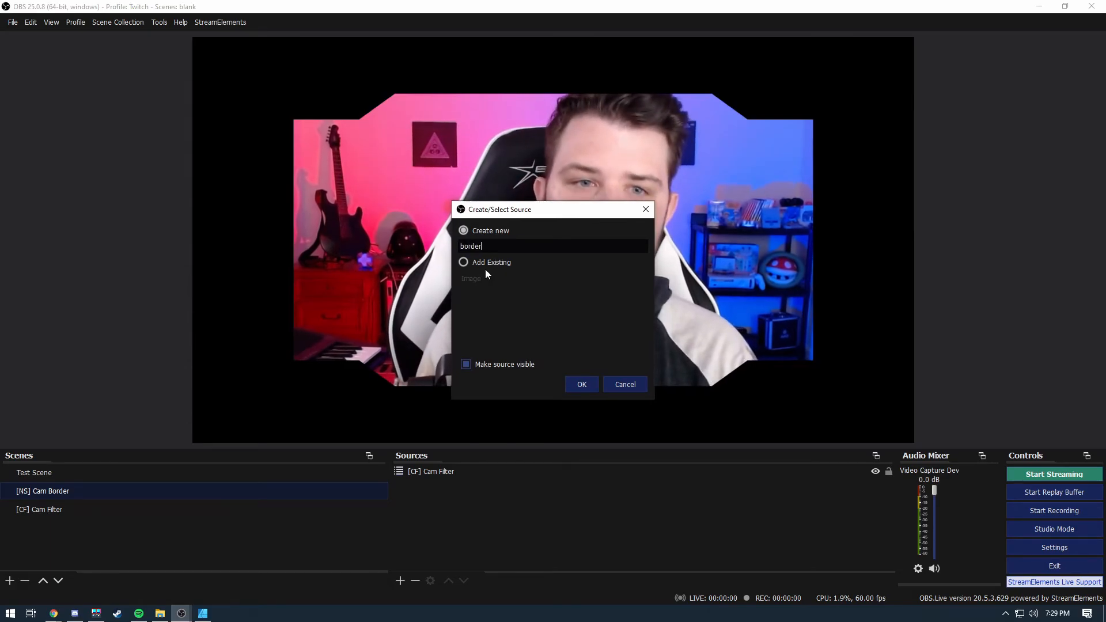
key(Return)
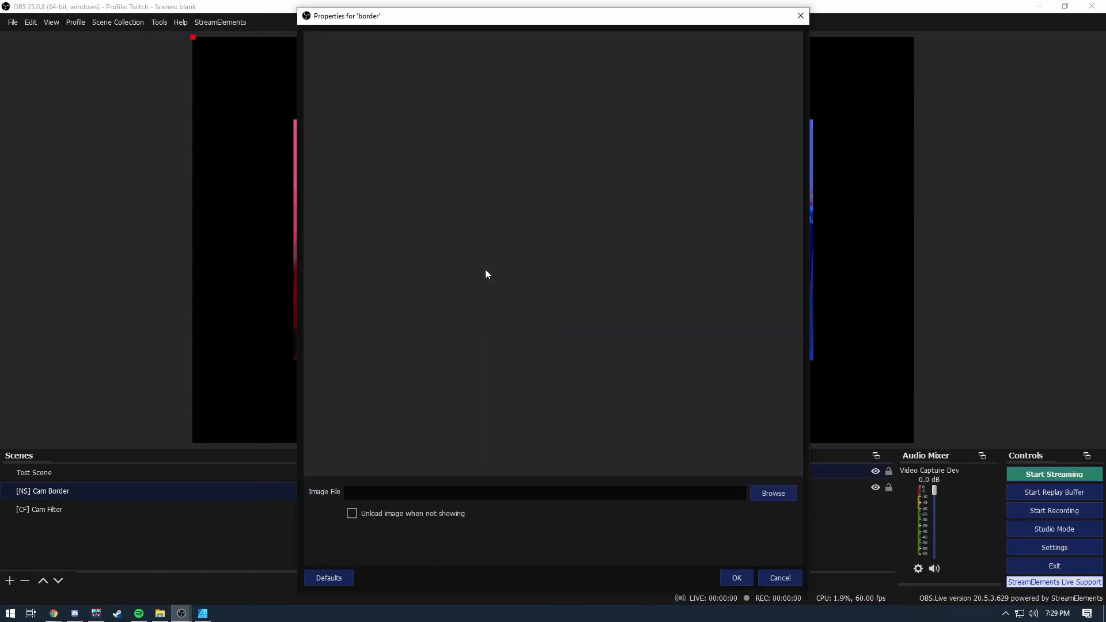
click(763, 494)
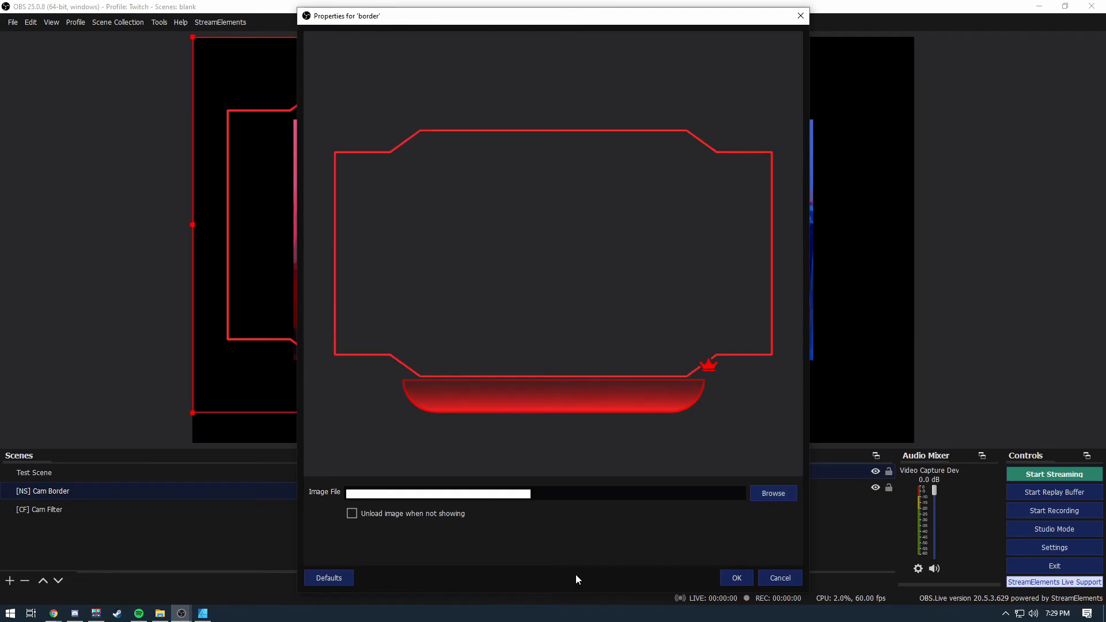
click(735, 577)
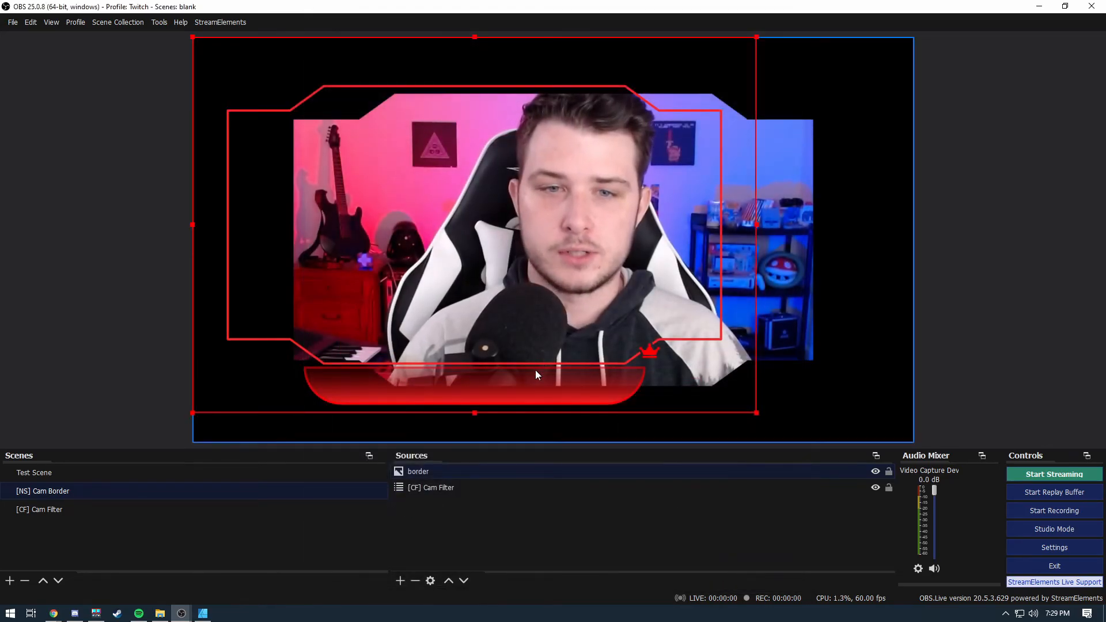
Enlarge the border image to slightly more than the canvas height and center it to the screen around the masked webcam.
drag(756, 413, 804, 443)
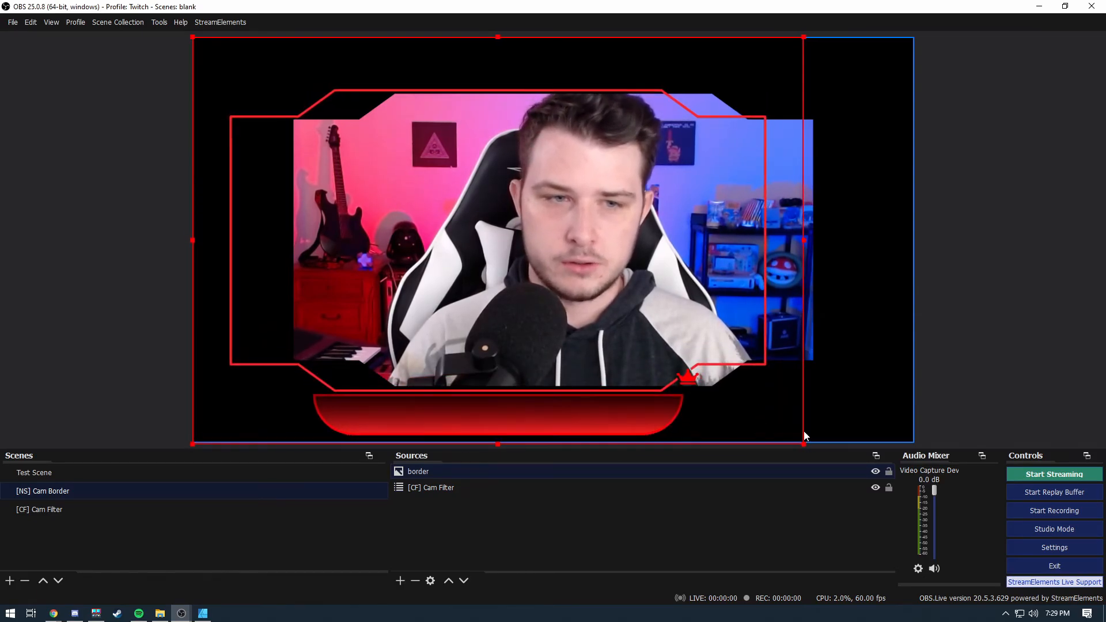
drag(803, 37, 805, 35)
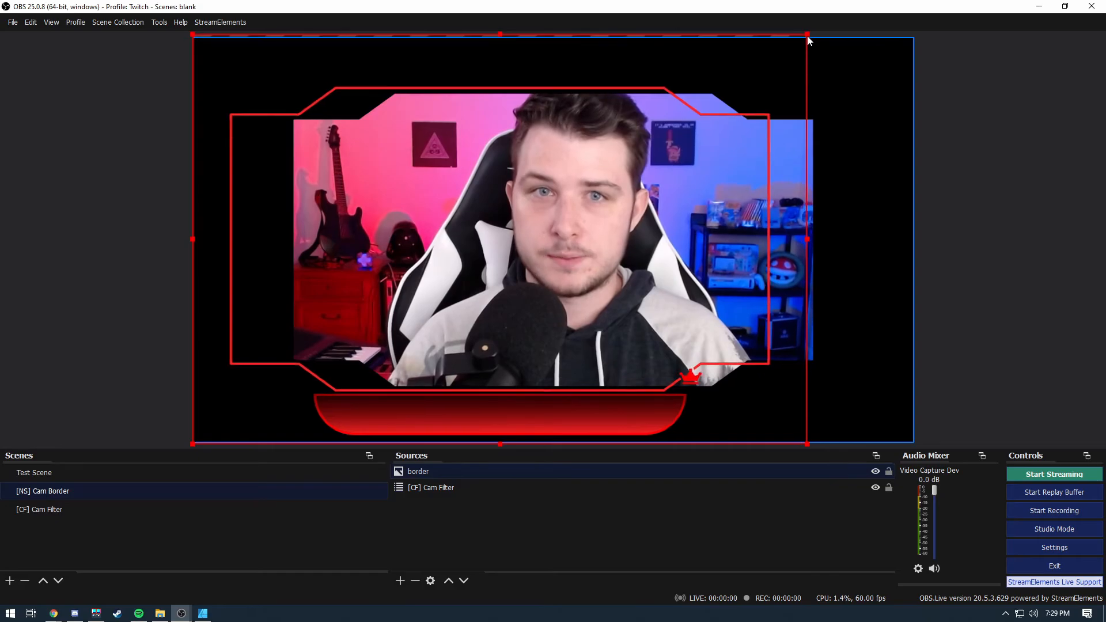
right_click(504, 469)
mouse_move(542, 355)
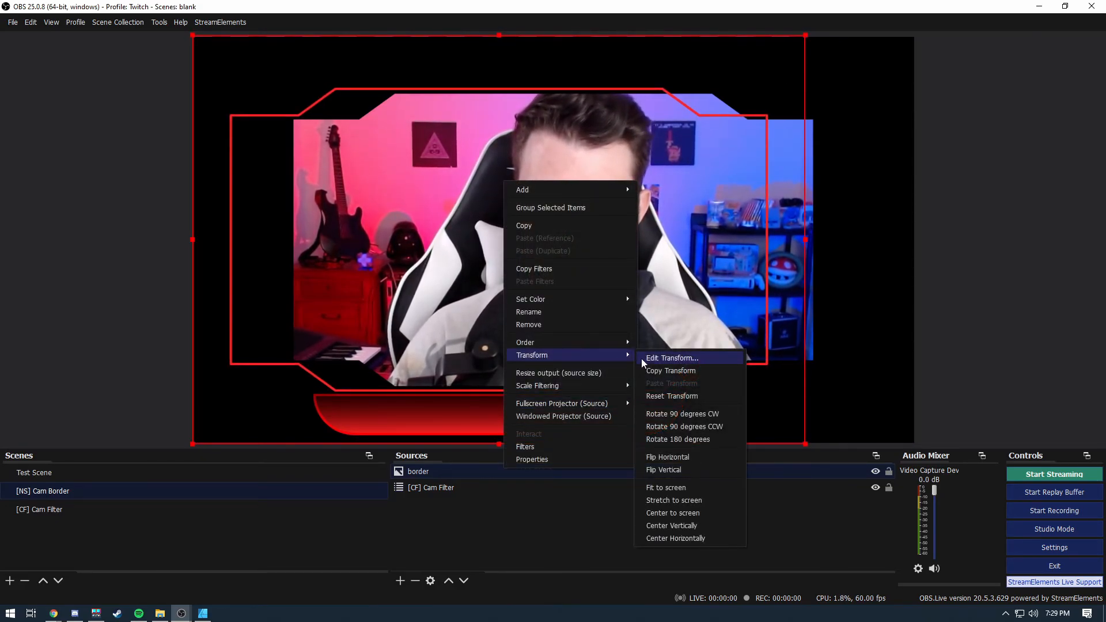
click(700, 513)
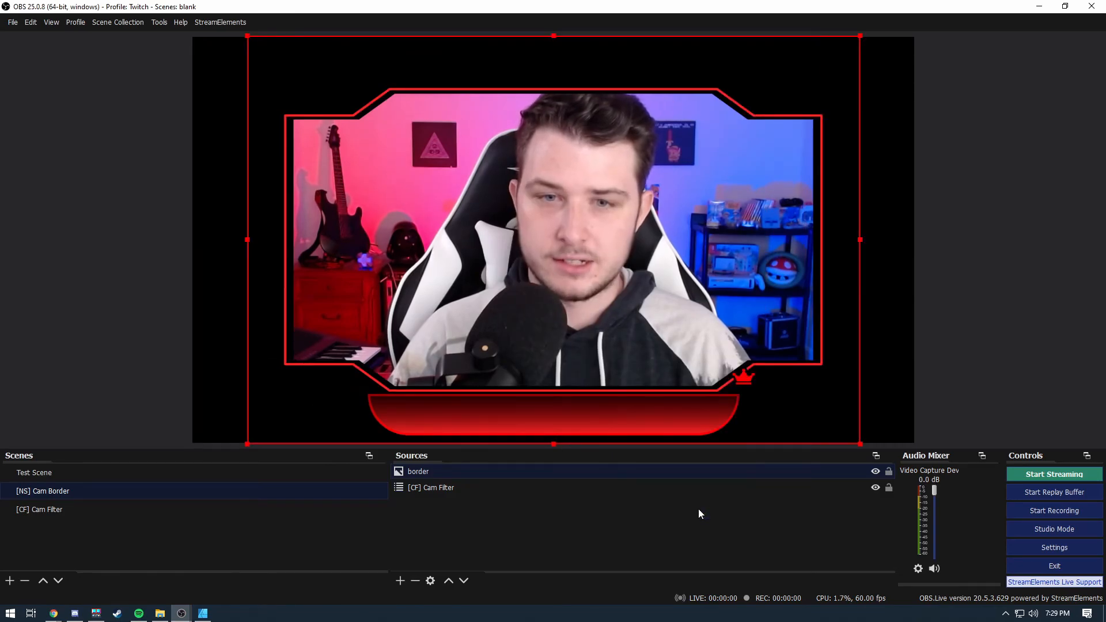
Add the existing [NS] Cam Border scene as a source in Test Scene.
click(225, 470)
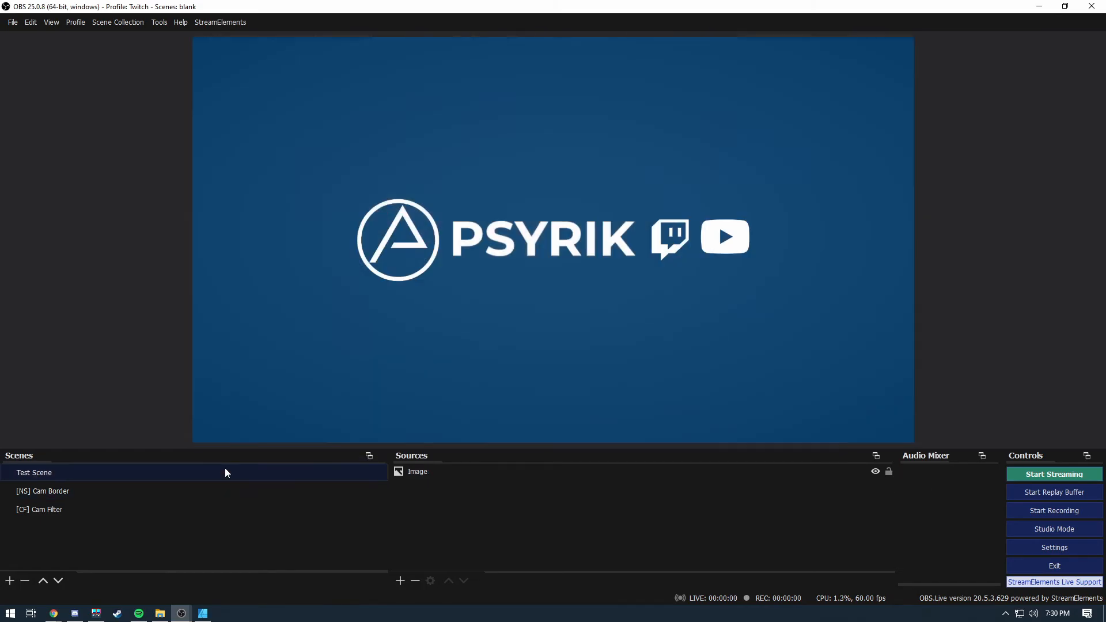
click(400, 581)
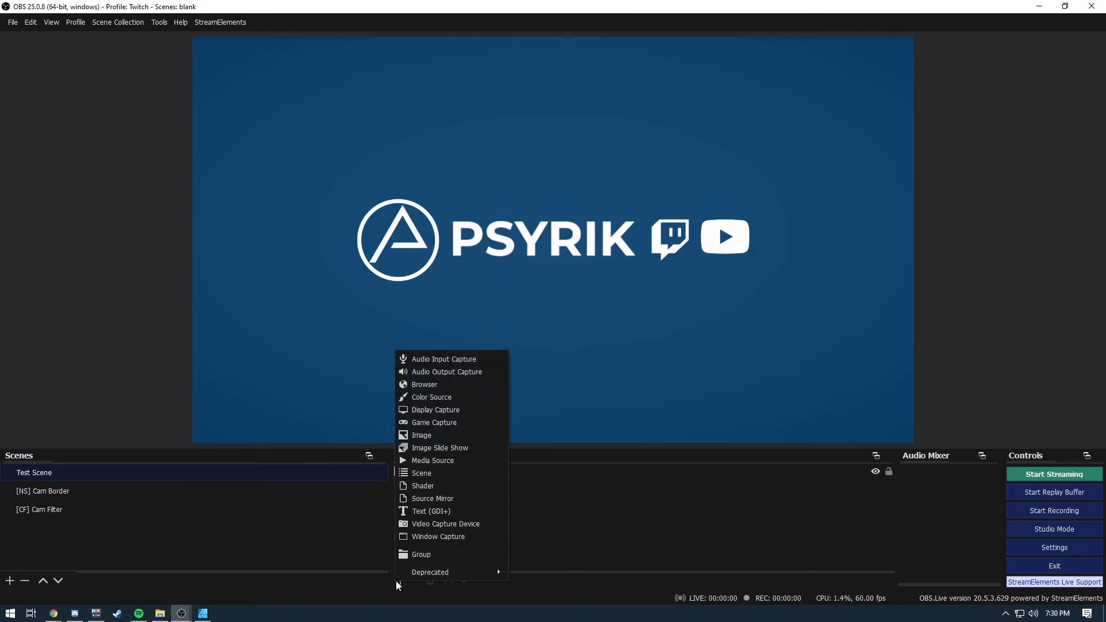
click(429, 474)
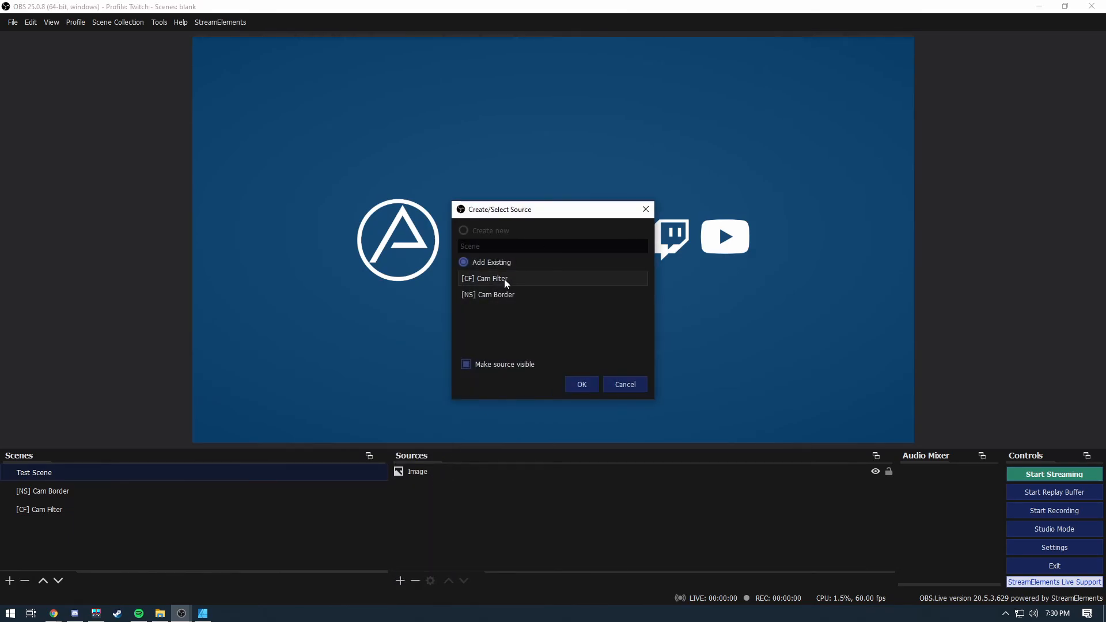
click(504, 294)
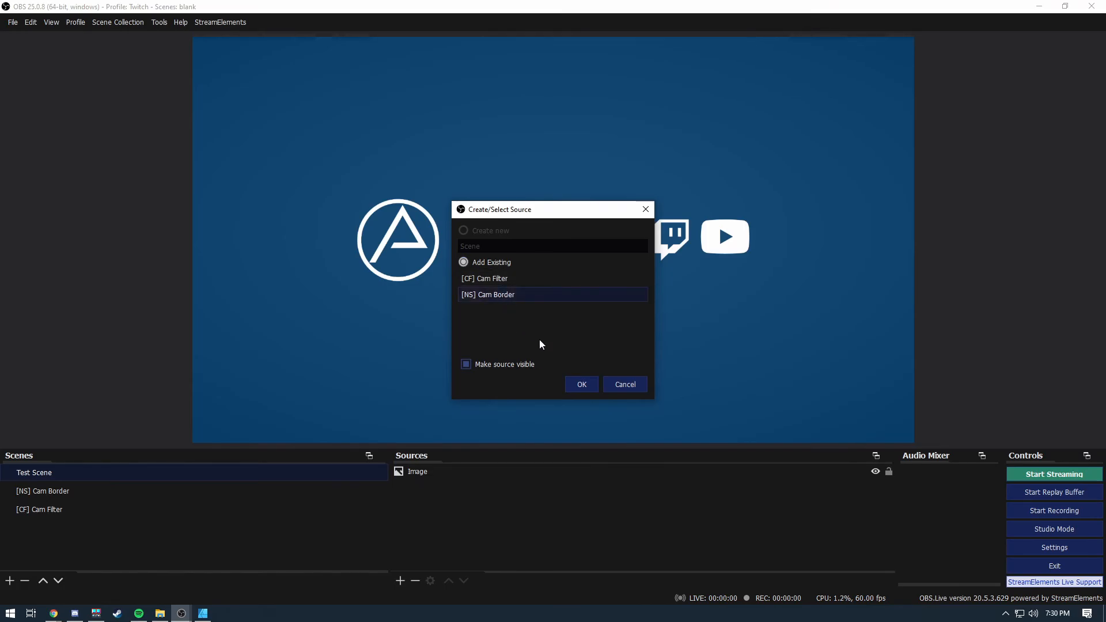
click(582, 384)
Move the [NS] Cam Border source slightly upward on the Test Scene canvas.
drag(666, 340, 713, 314)
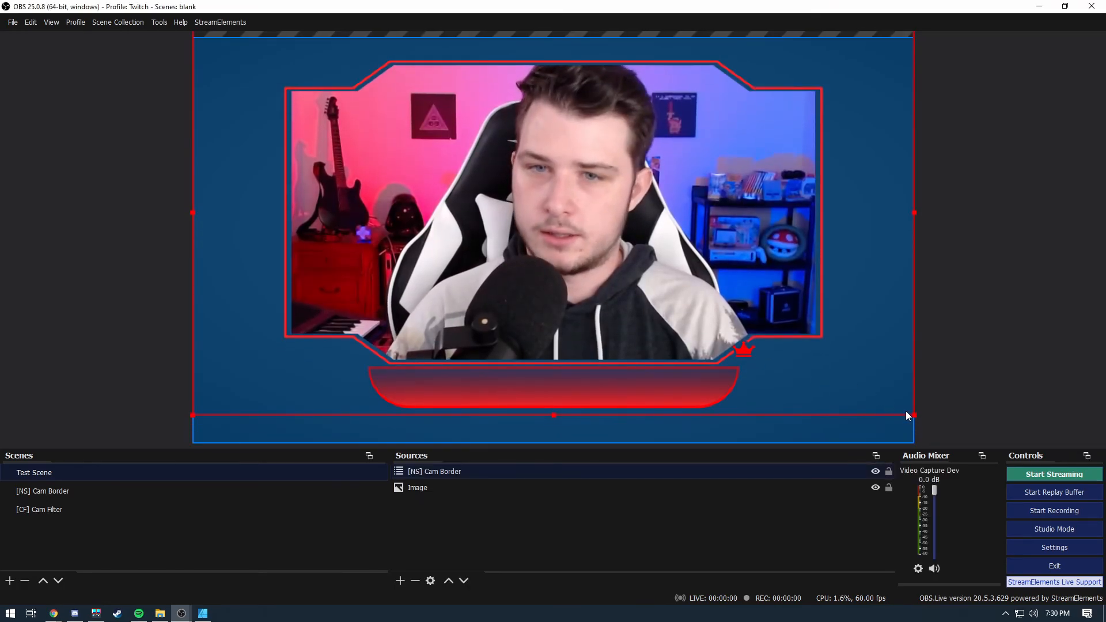